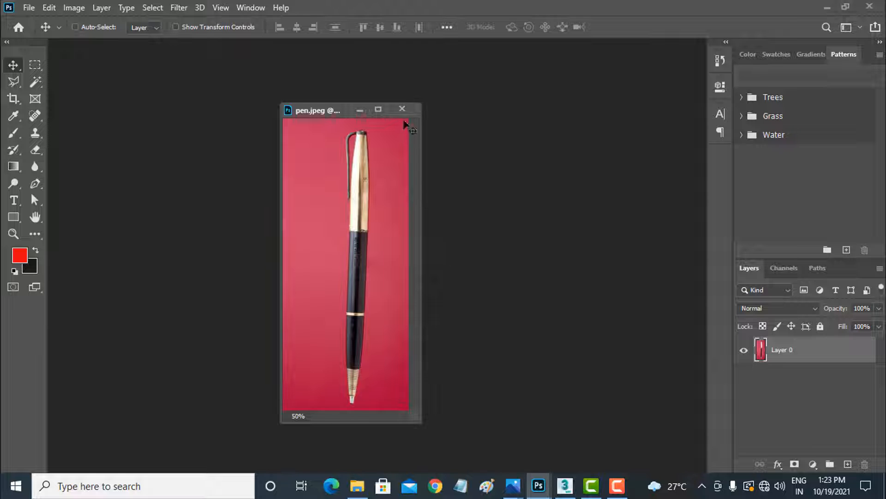
- Close the pen.jpeg document and point the file-opening dialog to the folder F:\for modeling\Images
click(402, 109)
click(425, 185)
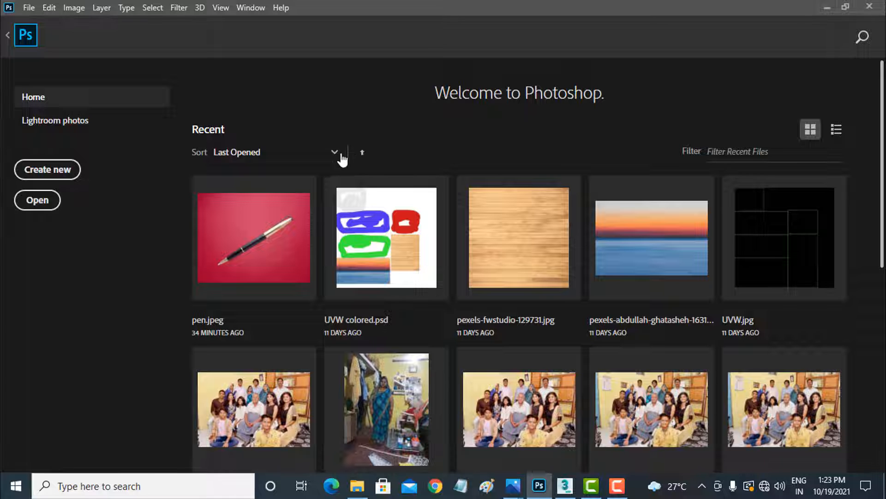
click(52, 199)
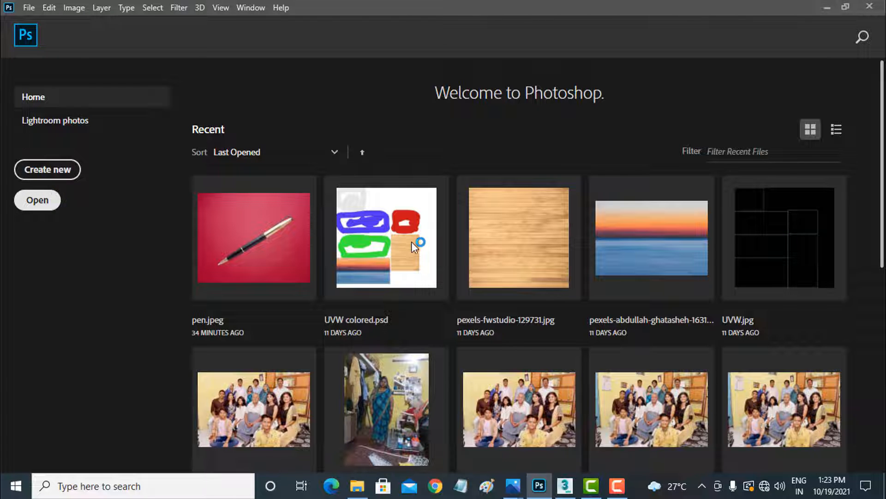
right_click(240, 309)
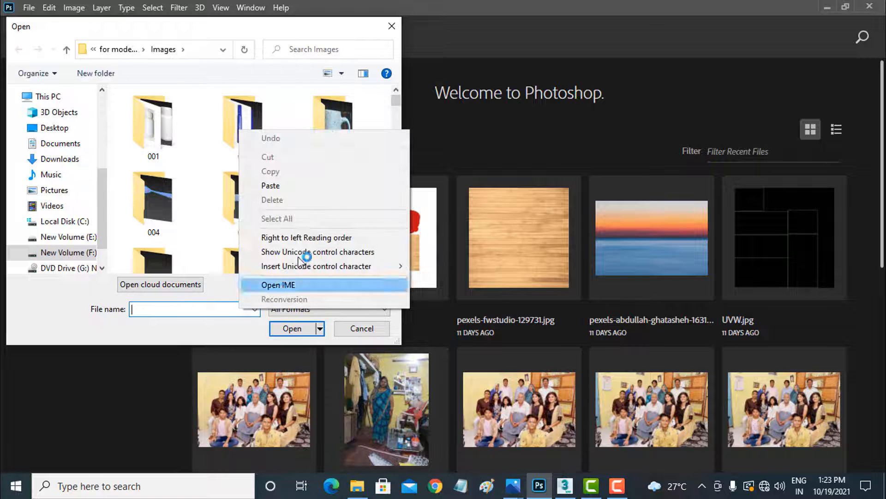
click(314, 186)
click(293, 328)
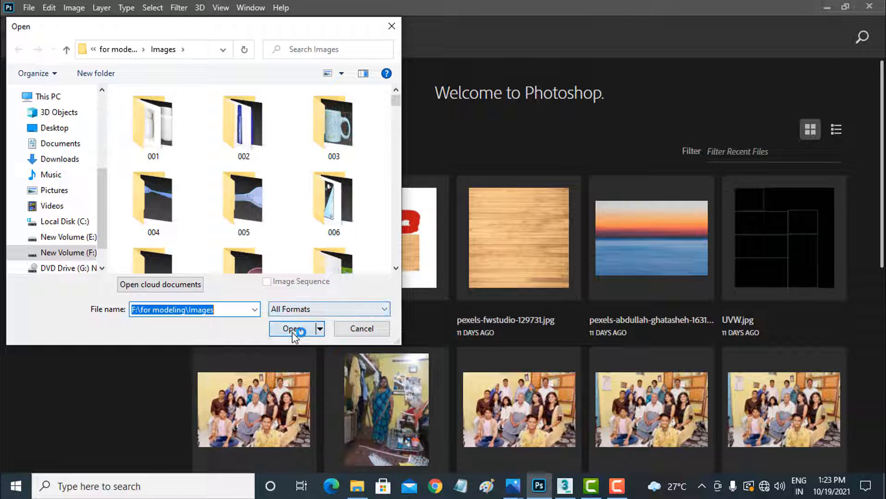
- Open the Coca-Cola logo image replacement-logos-03 from the Images folder and undock it into a floating window
scroll(298, 204, down, 5)
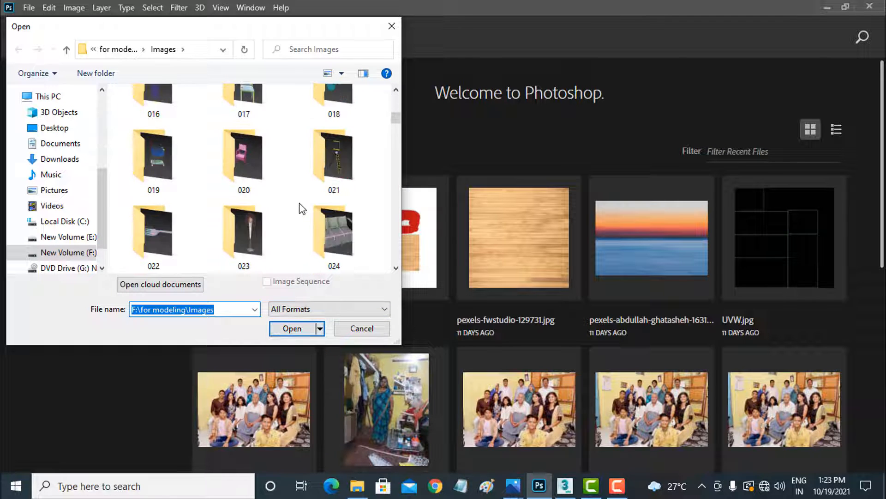
scroll(301, 208, down, 8)
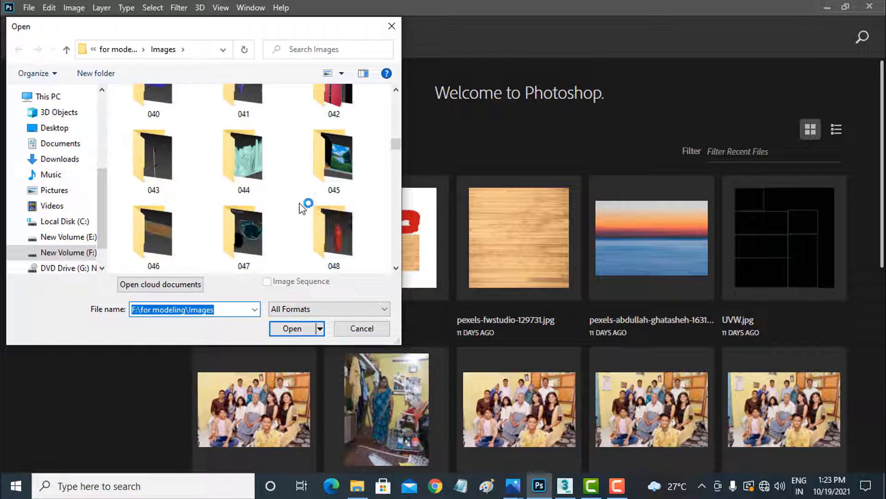
scroll(300, 206, down, 8)
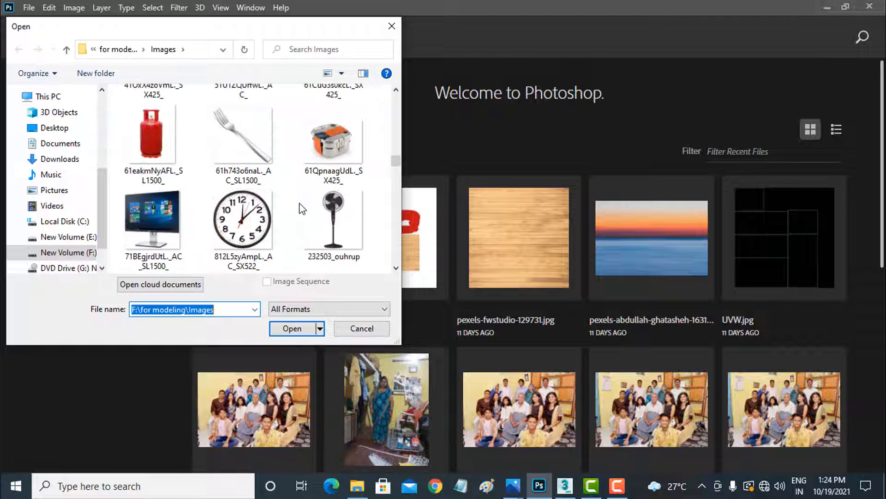
scroll(301, 209, down, 6)
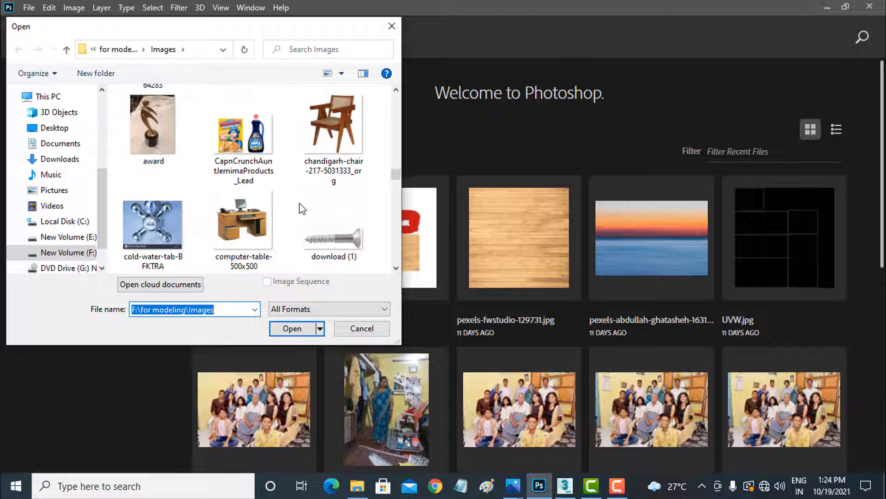
scroll(301, 209, down, 6)
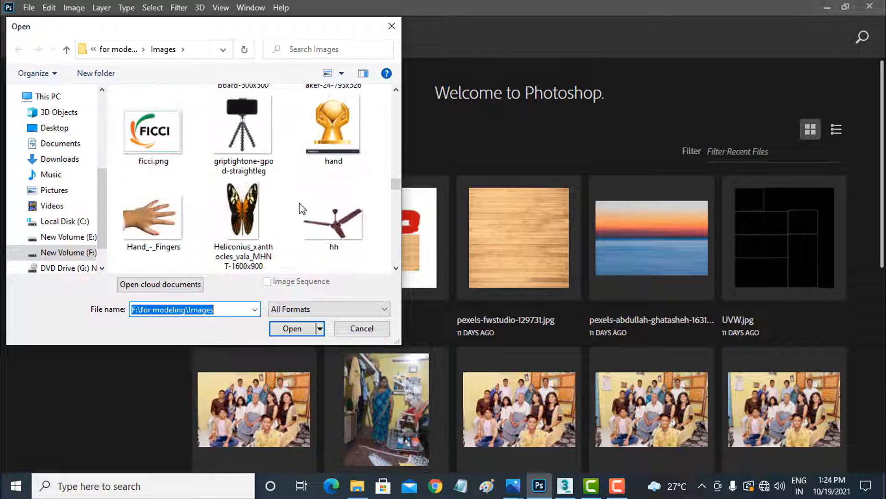
scroll(301, 208, down, 4)
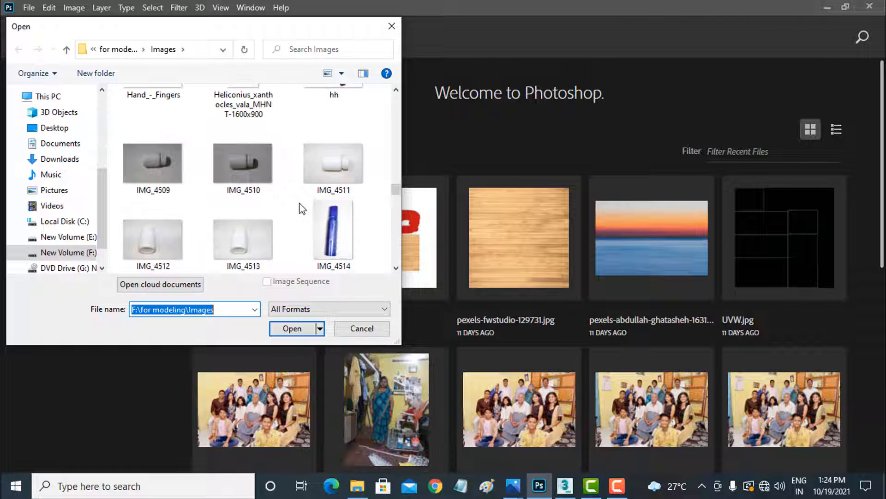
scroll(301, 209, down, 2)
scroll(301, 209, down, 4)
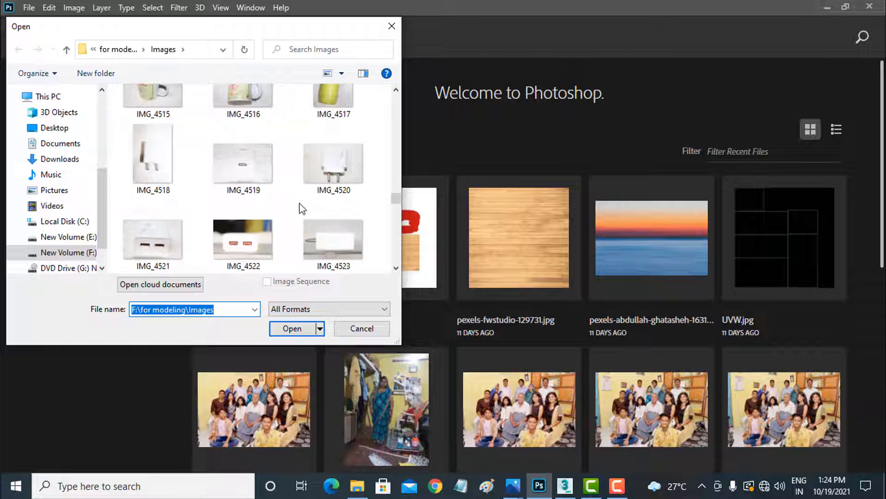
scroll(301, 208, down, 1)
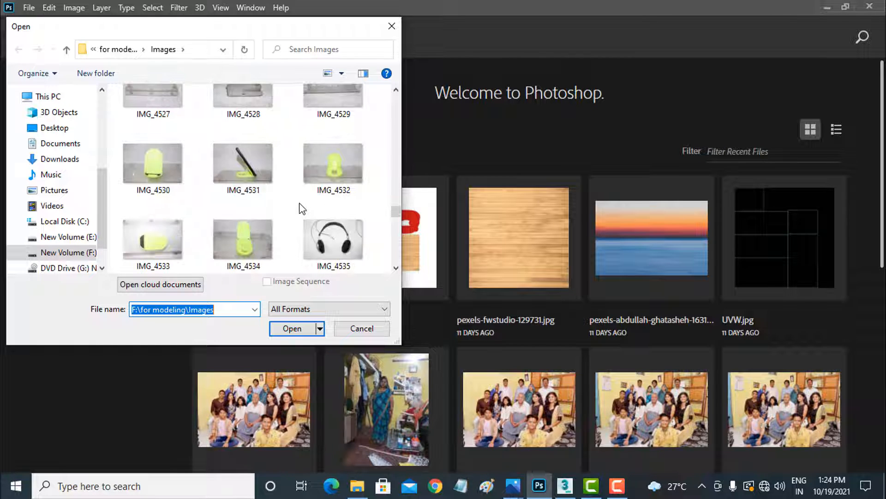
scroll(301, 208, down, 2)
scroll(301, 208, down, 3)
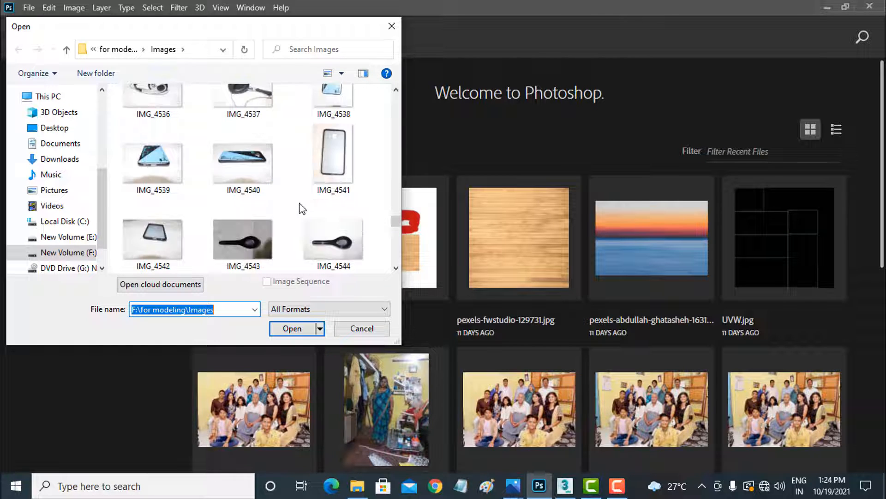
scroll(301, 209, down, 1)
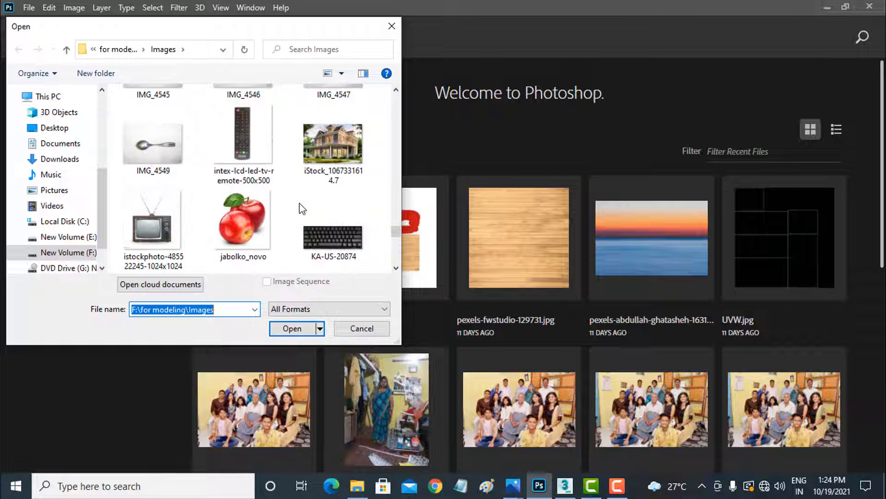
scroll(301, 209, down, 3)
scroll(301, 209, down, 1)
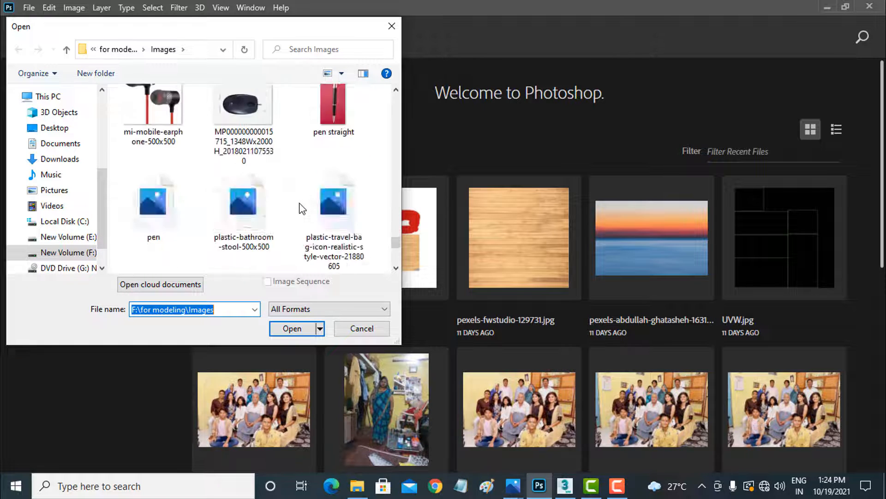
scroll(301, 209, down, 2)
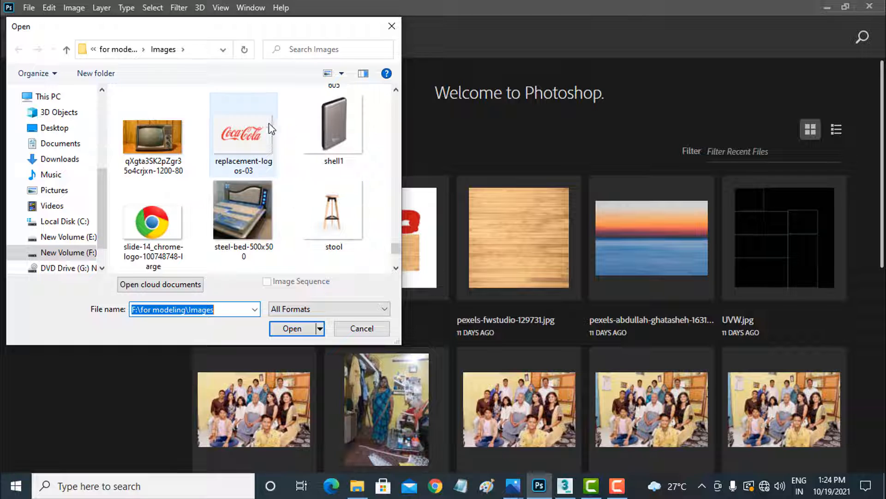
click(243, 134)
click(303, 329)
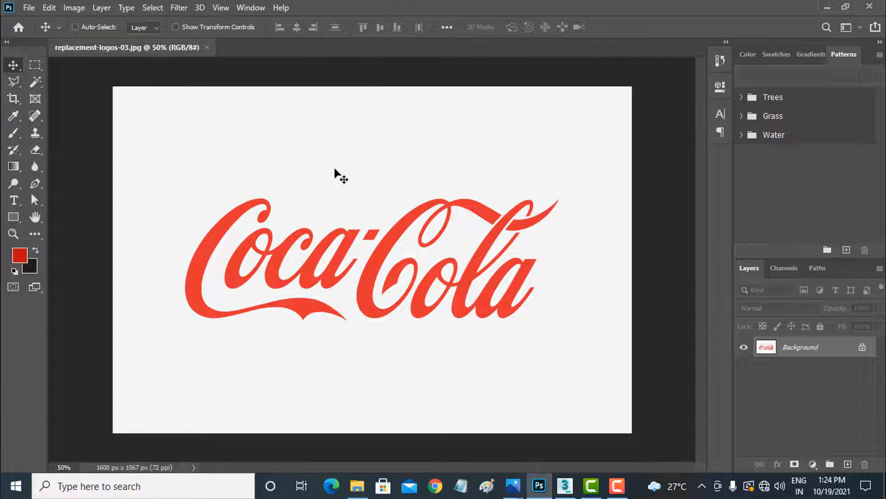
drag(182, 51, 221, 83)
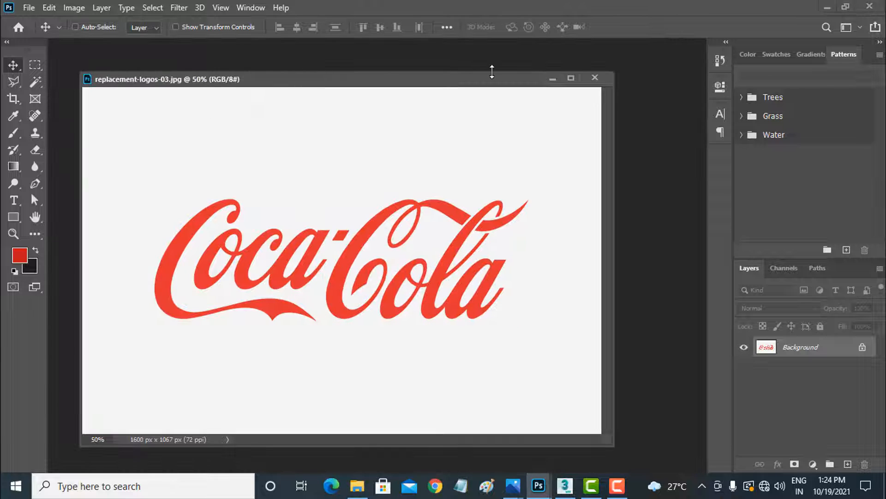
drag(507, 77, 513, 79)
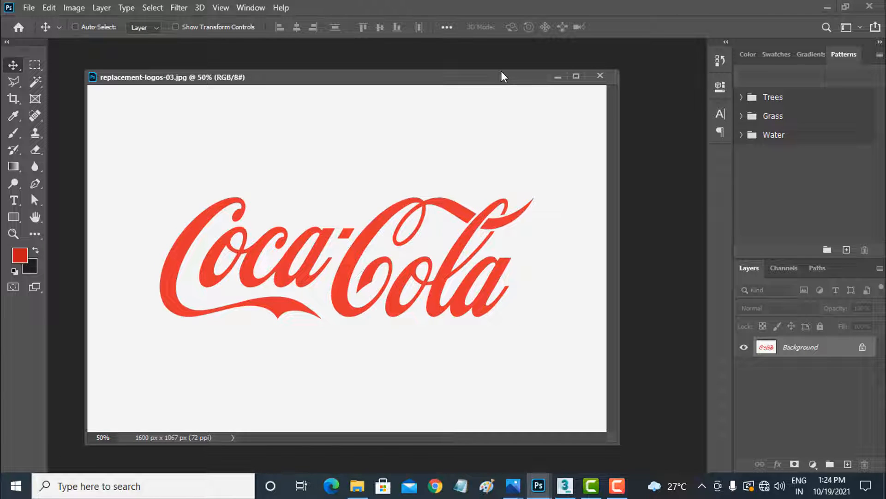
- Resize the logo image to a width of 5000 pixels, keeping its proportions
key(ctrl)
key(ctrl+alt+i)
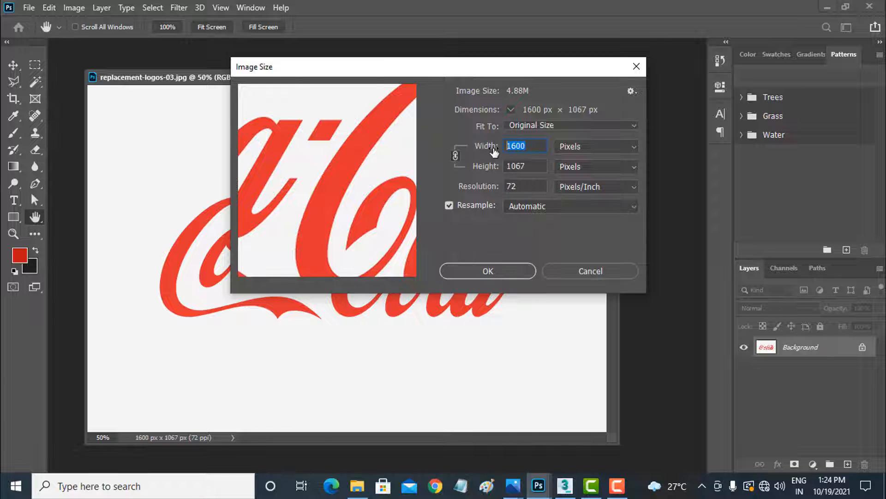
text(5000)
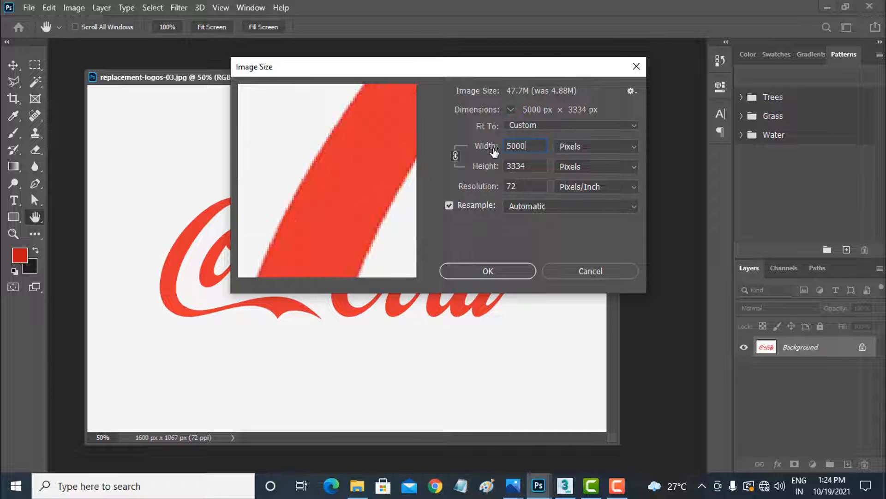
key(Return)
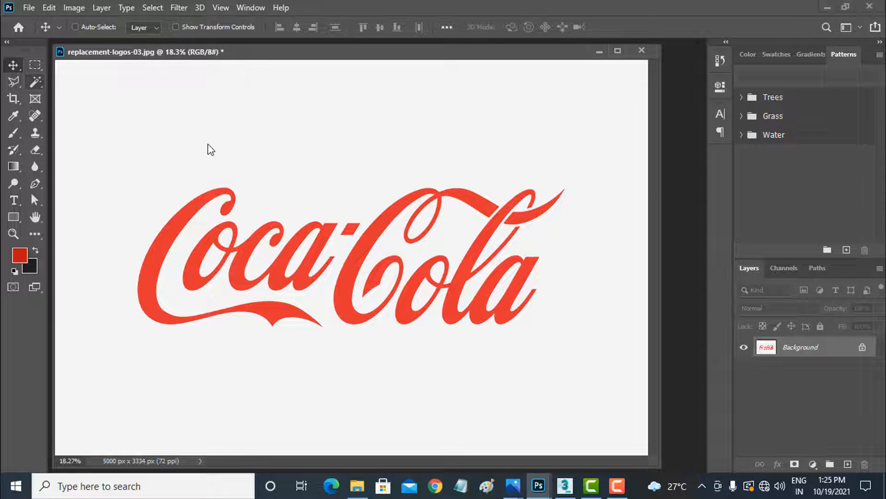
- Select all the red Coca-Cola lettering, including the hyphen, with the Magic Wand, adding each separate piece to the selection
key(w)
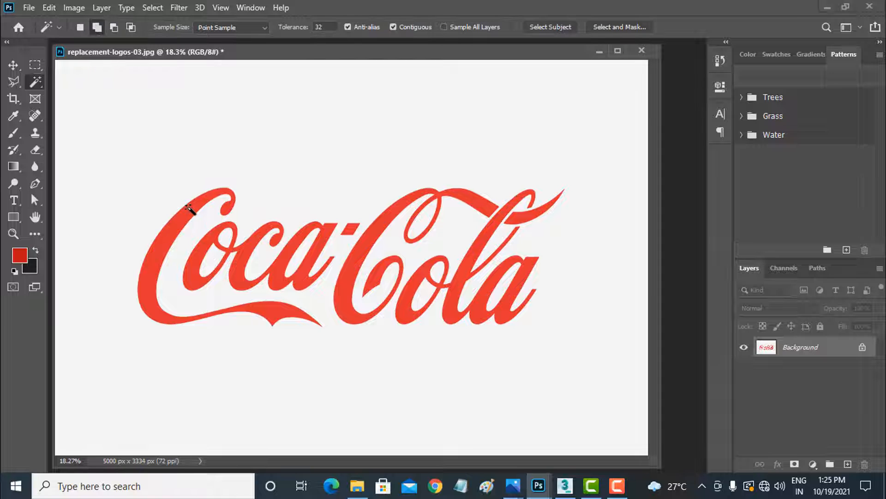
click(211, 226)
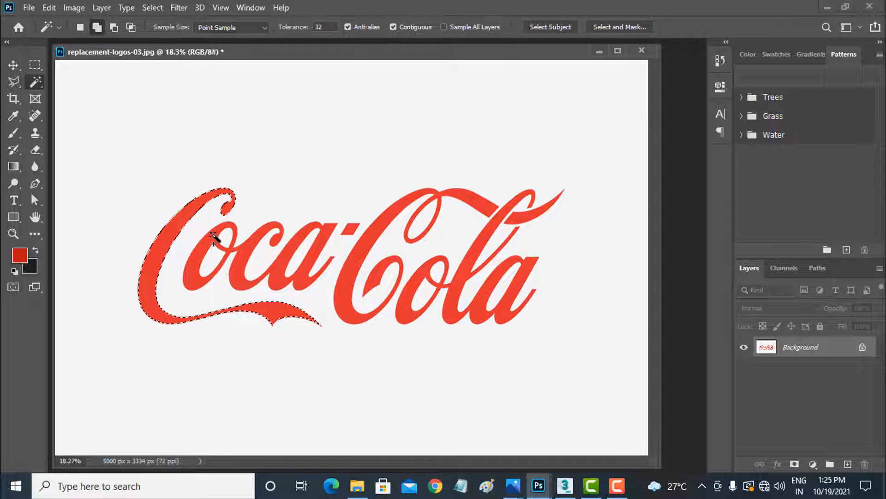
shift+click(222, 232)
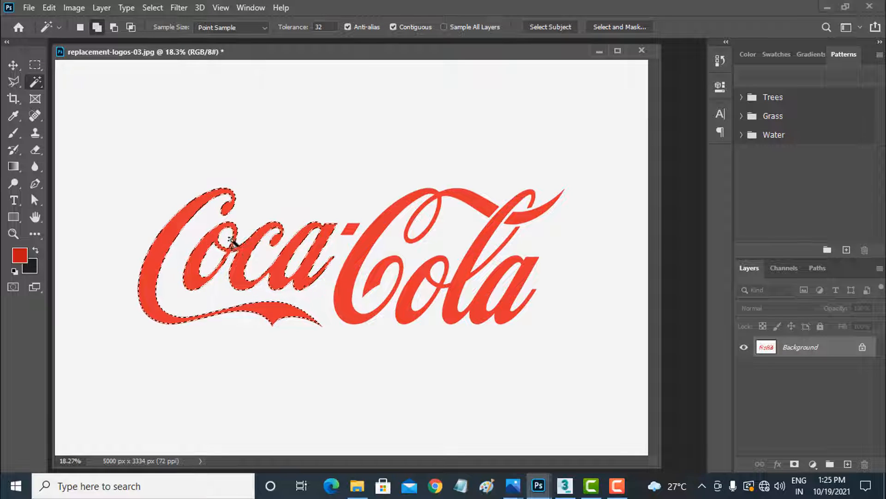
shift+click(352, 229)
shift+click(375, 229)
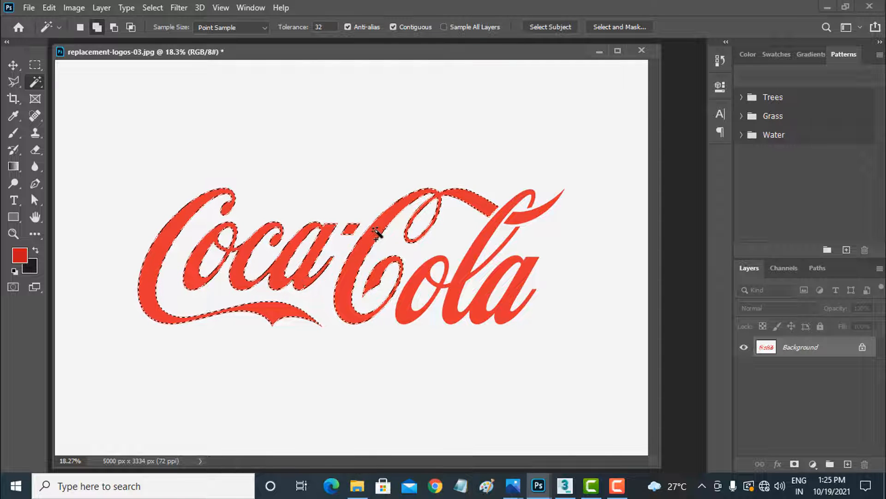
shift+click(493, 230)
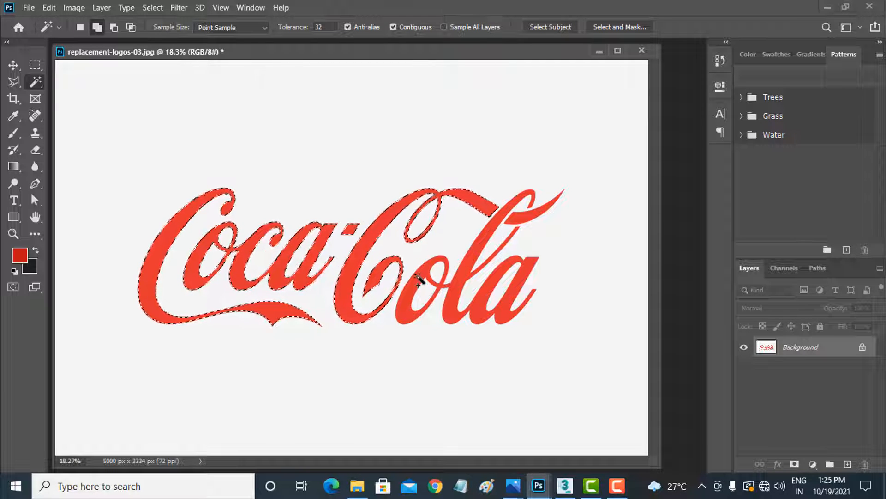
shift+click(530, 212)
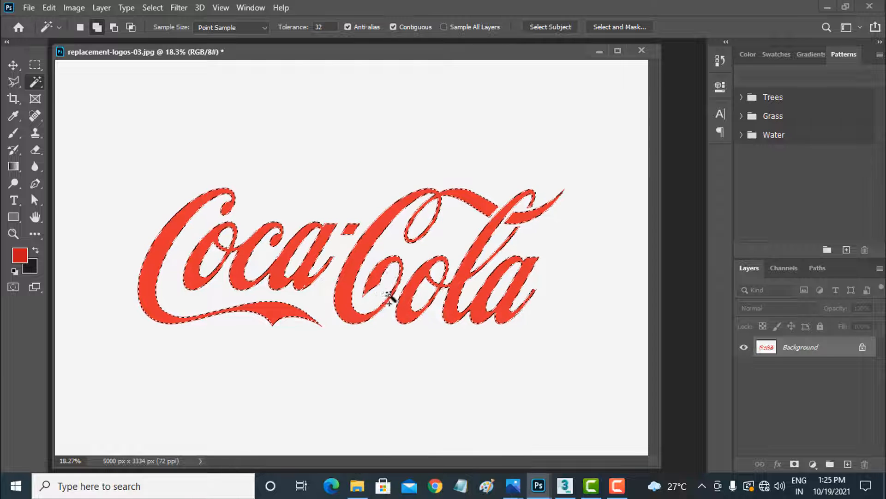
- Convert the lettering selection into a work path and switch to the Move tool
click(821, 269)
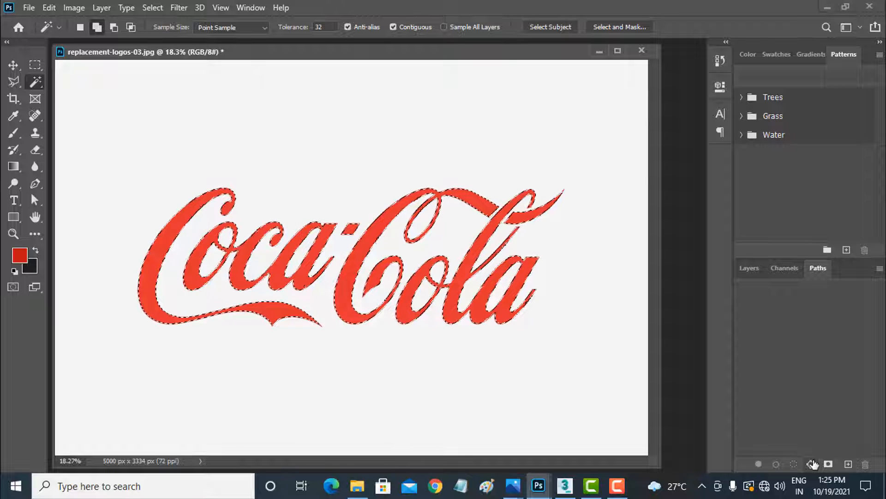
click(812, 464)
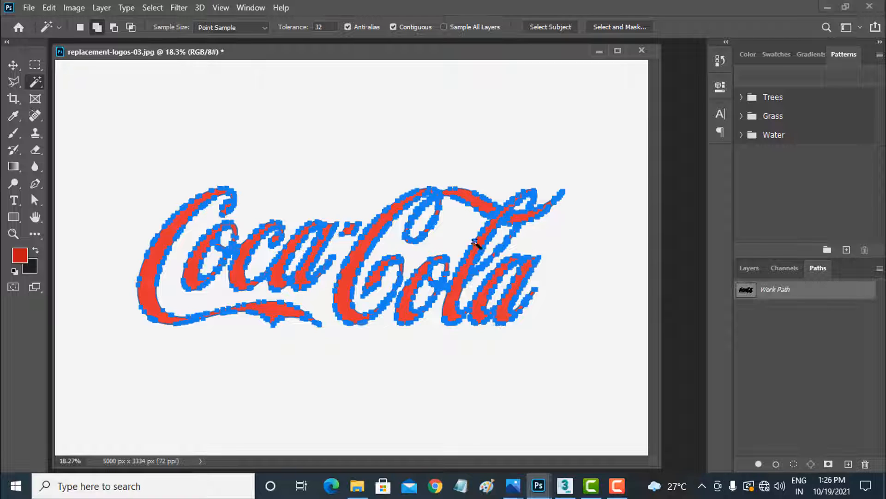
click(18, 66)
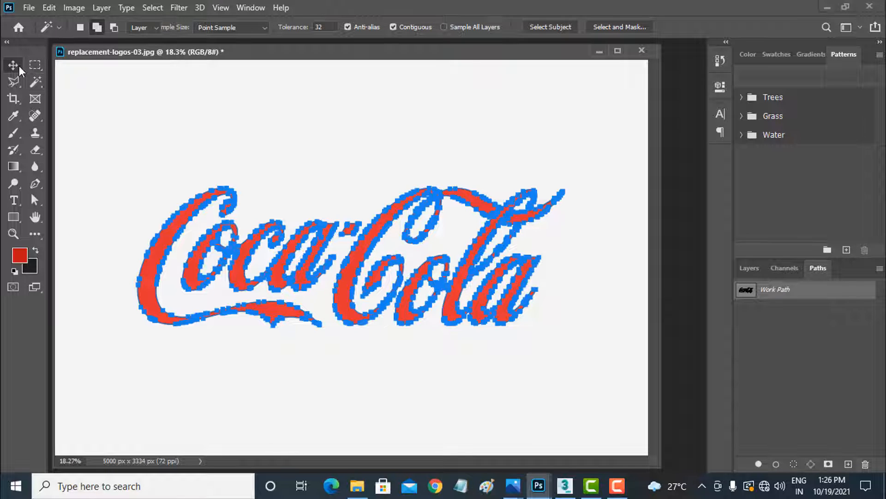
- Export the work path to an Adobe Illustrator file named coca cola 02 in the coca cola folder on the Desktop
click(36, 10)
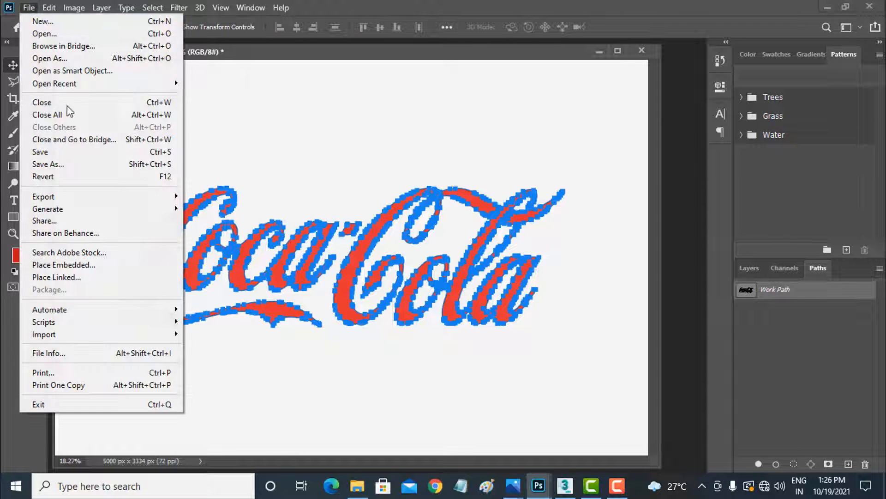
mouse_move(95, 205)
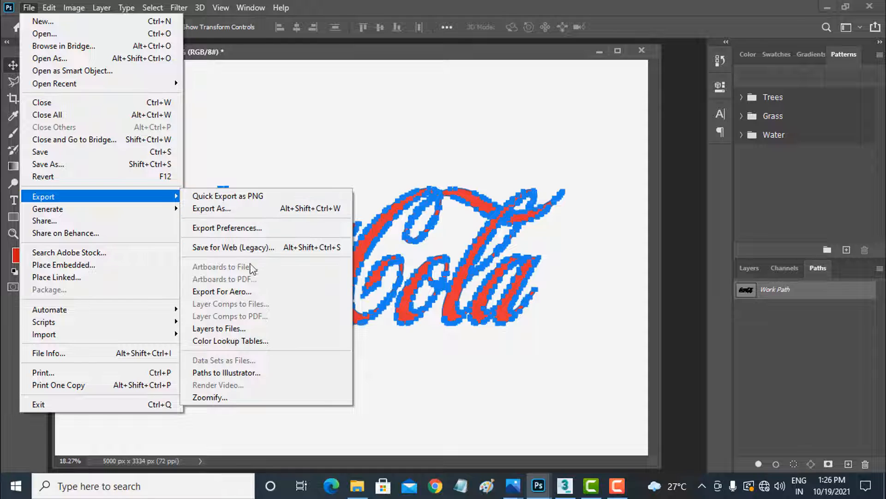
click(259, 373)
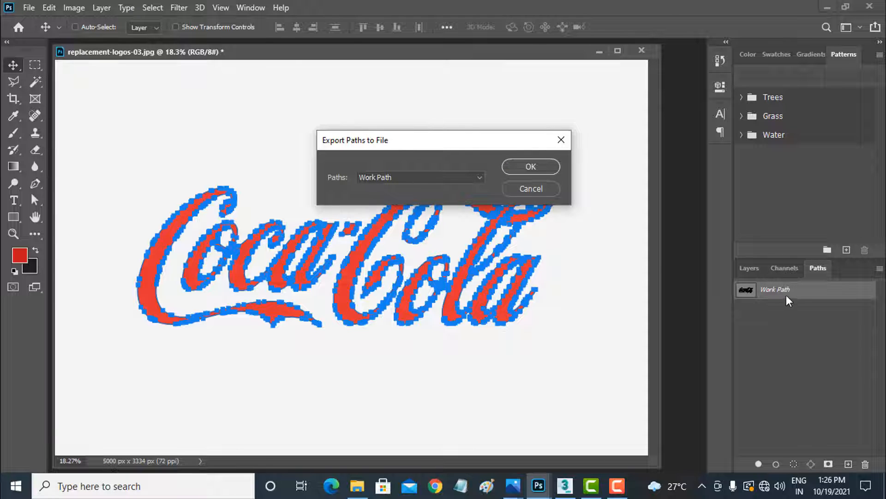
click(536, 167)
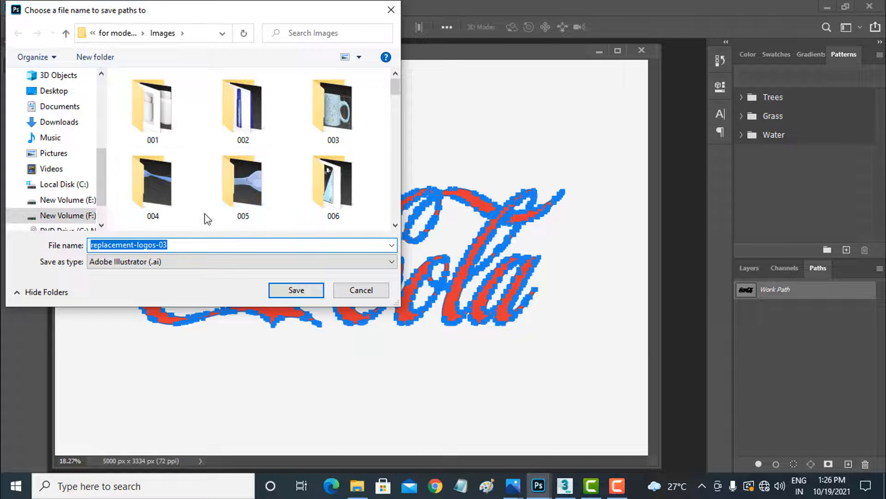
click(51, 90)
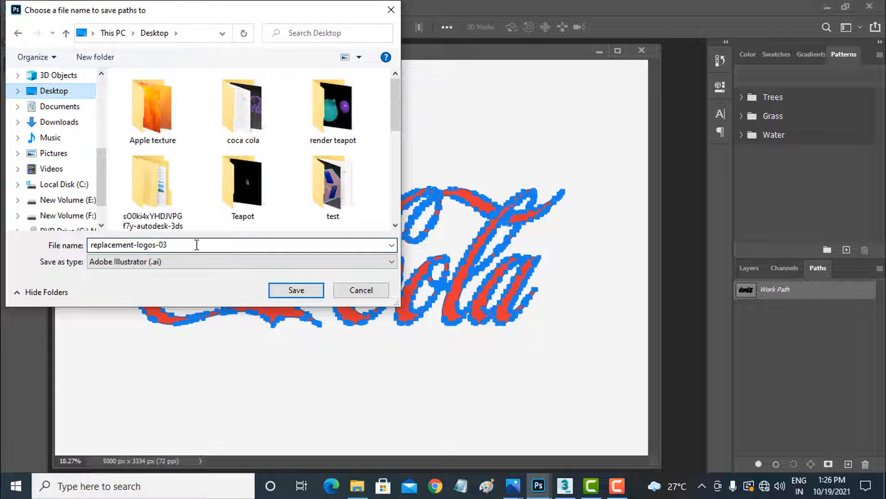
click(193, 245)
text(coca co)
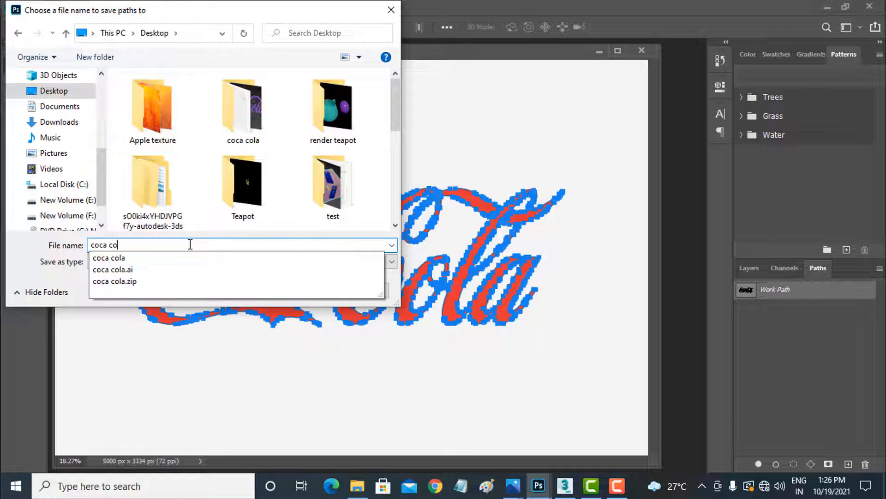
text(la)
key(Return)
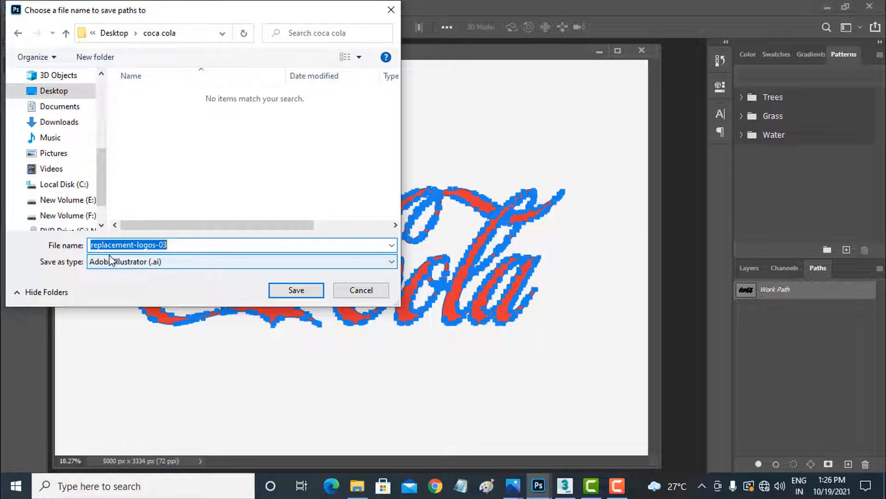
text(coc)
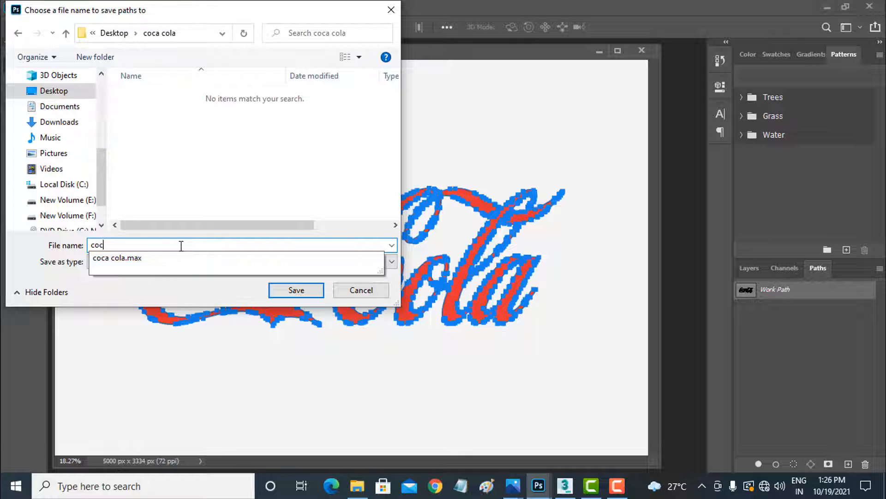
text(a cola 02)
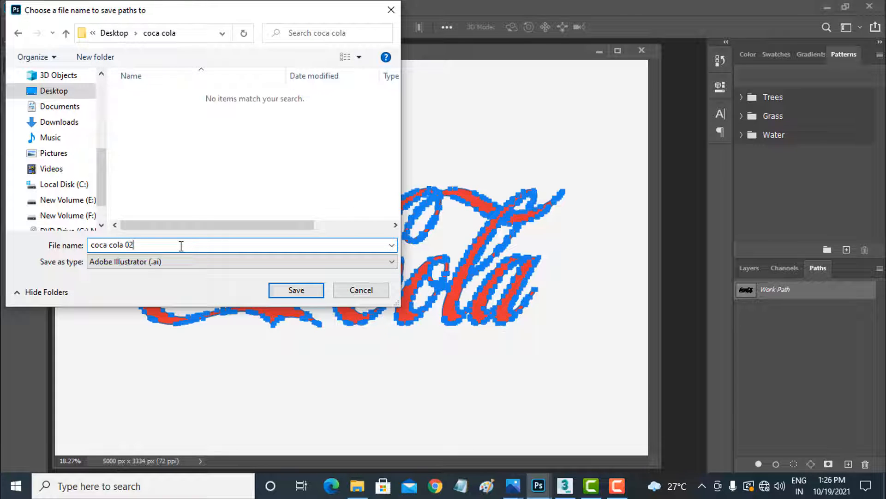
key(Return)
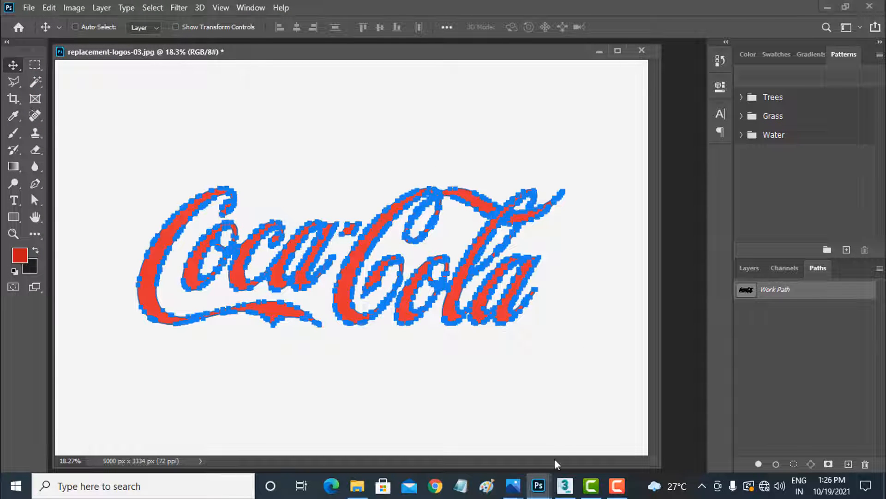
- Switch to Autodesk 3ds Max and make the Front viewport active
click(565, 485)
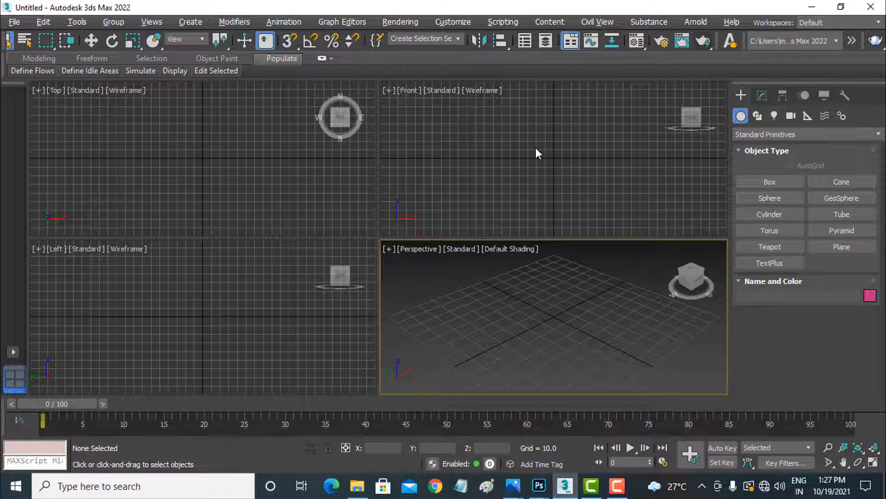
key(shift+super)
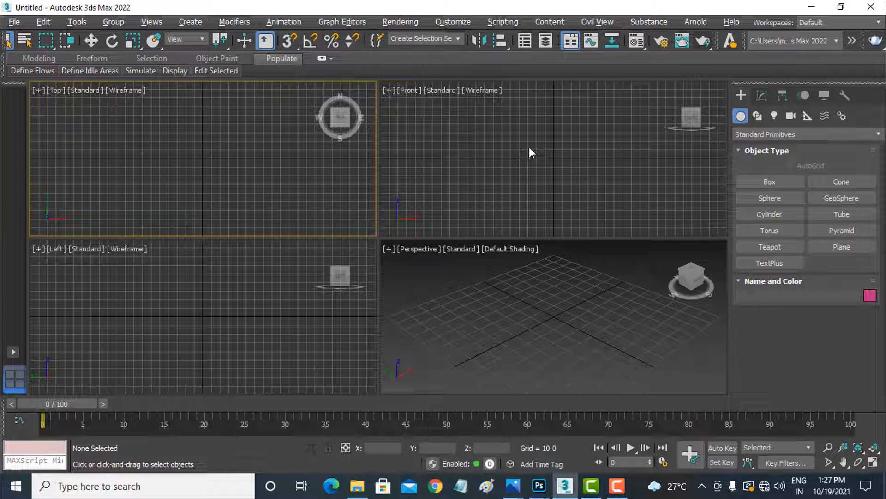
click(518, 155)
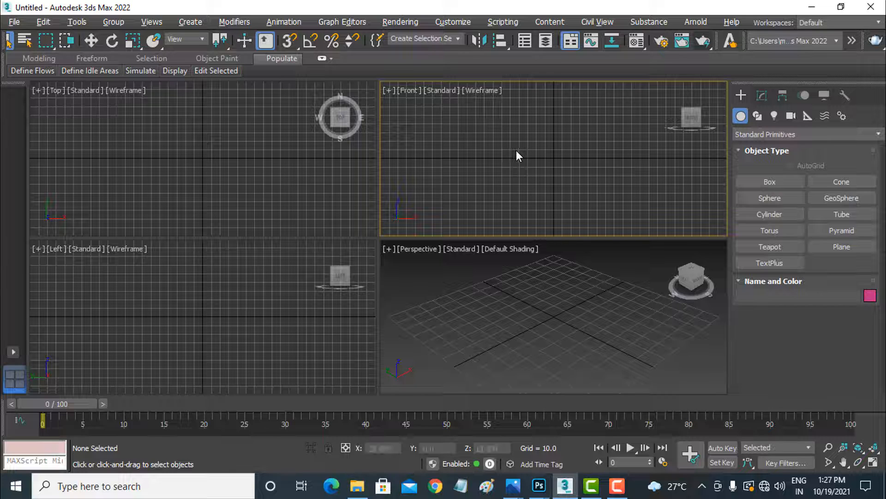
right_click(451, 151)
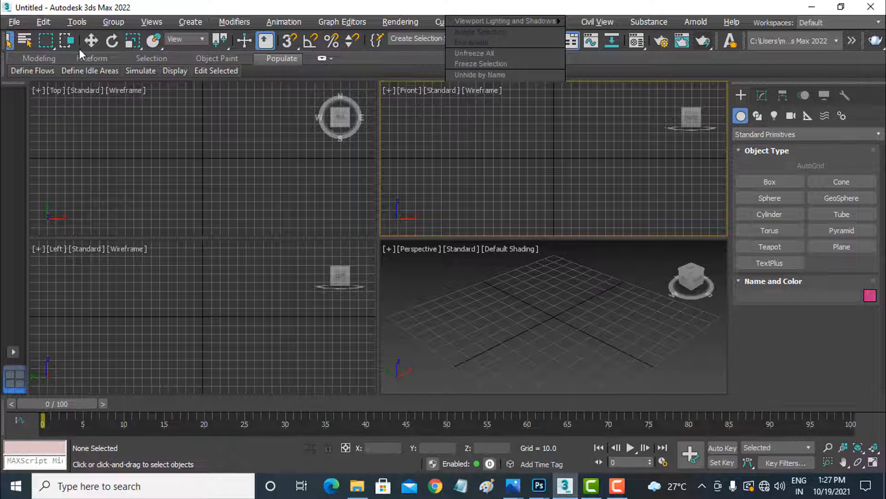
- Import the exported Illustrator logo from the Desktop's coca cola folder, merging it with the current scene as a single object
click(15, 22)
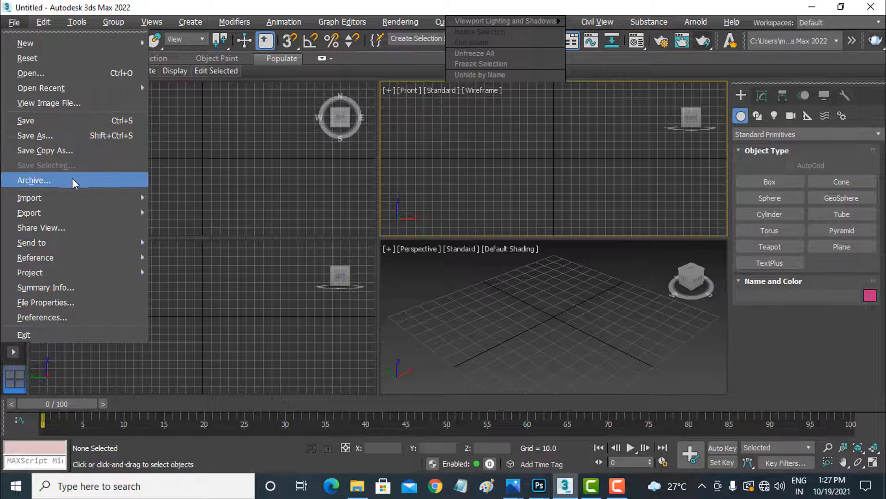
click(67, 199)
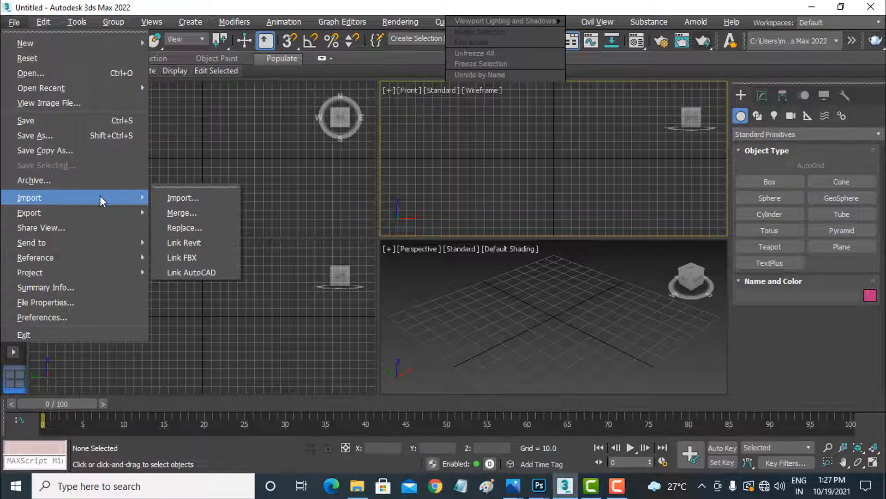
click(193, 198)
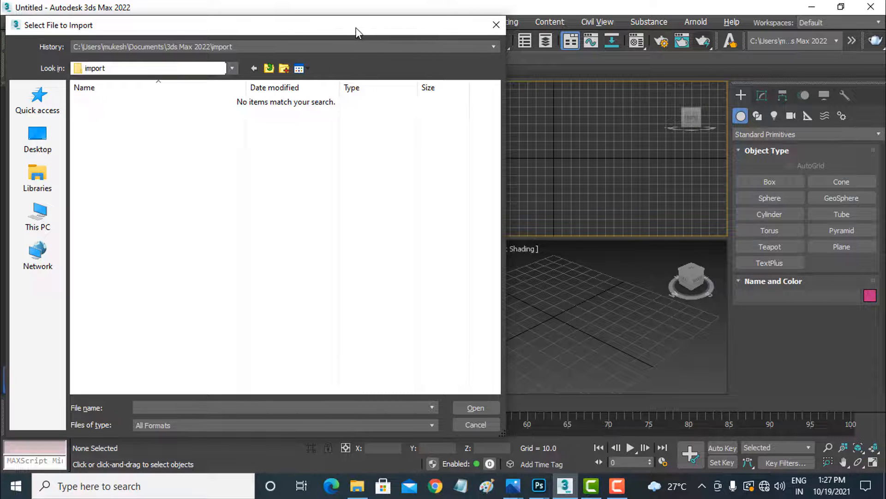
drag(356, 28, 397, 26)
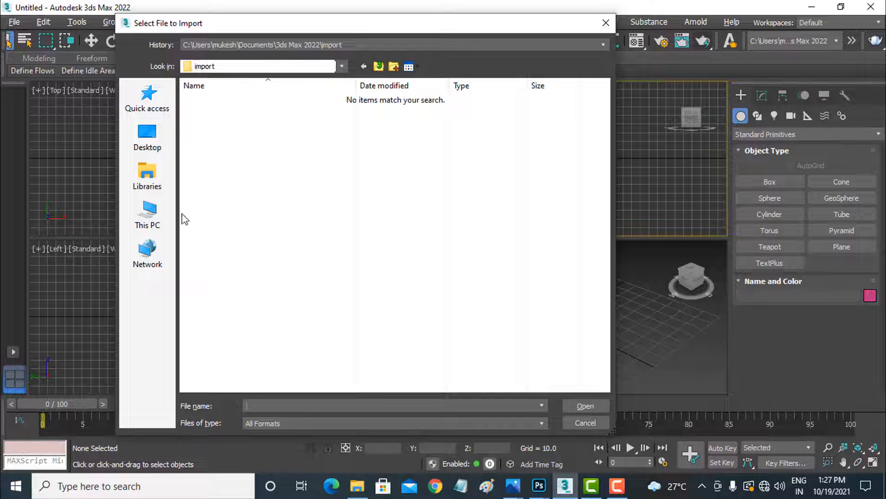
click(148, 135)
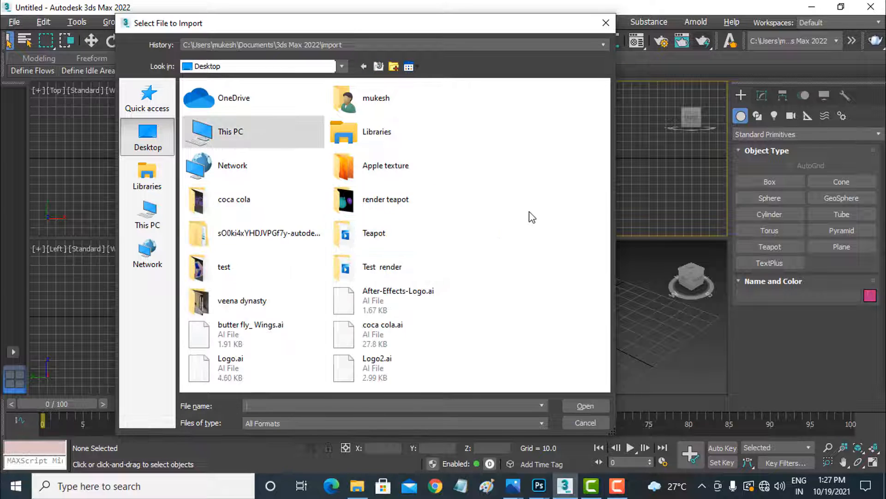
double_click(247, 207)
double_click(226, 102)
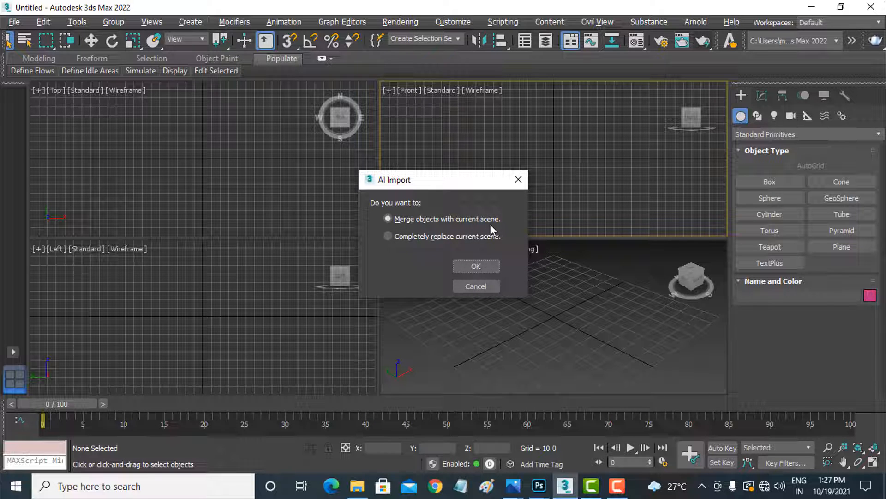
click(482, 264)
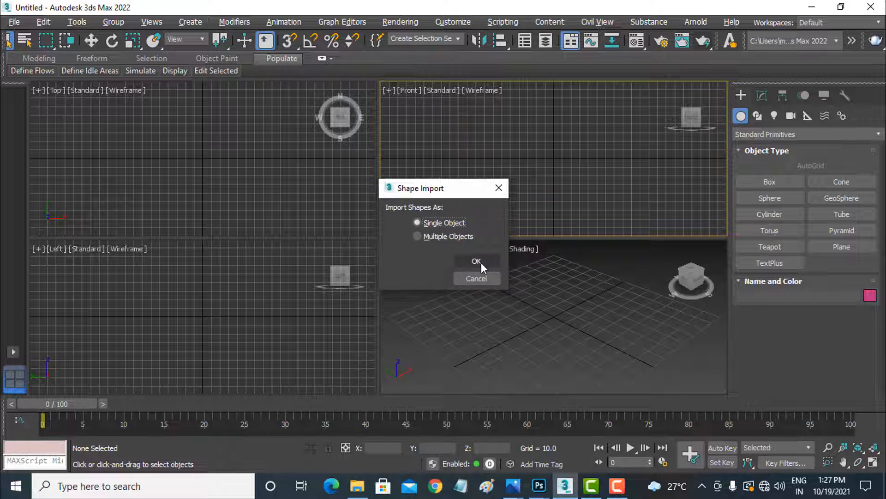
click(477, 262)
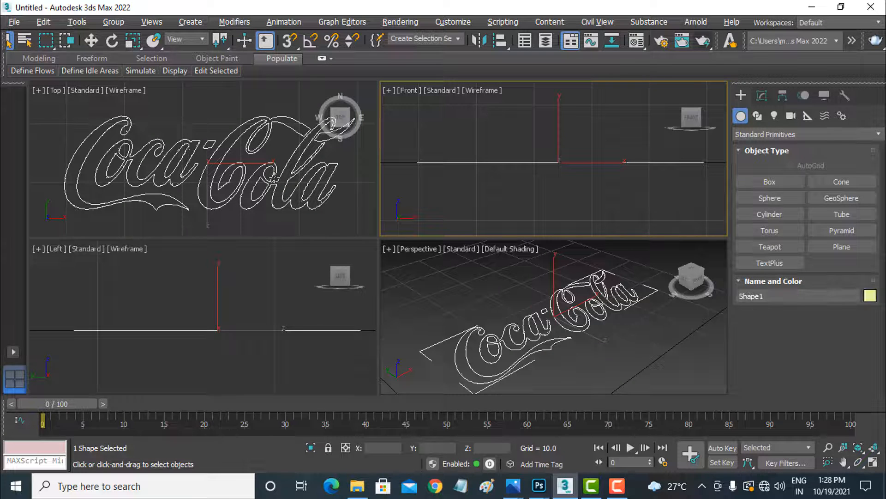
- Apply an Extrude modifier with an amount of 1.0 to the imported Coca-Cola logo spline
click(272, 174)
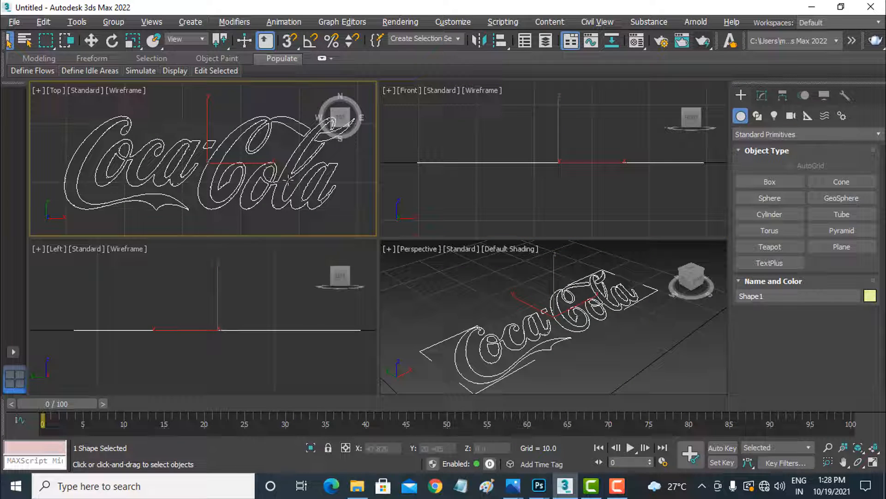
click(761, 95)
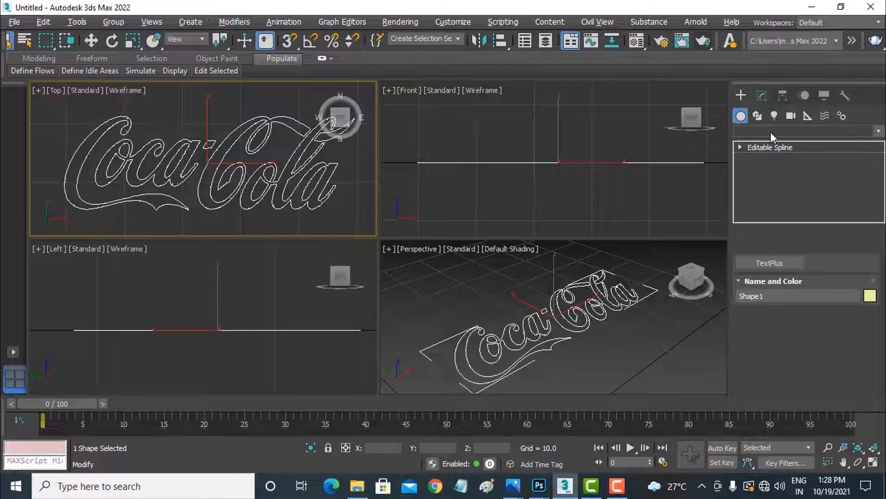
click(771, 132)
scroll(796, 373, down, 1)
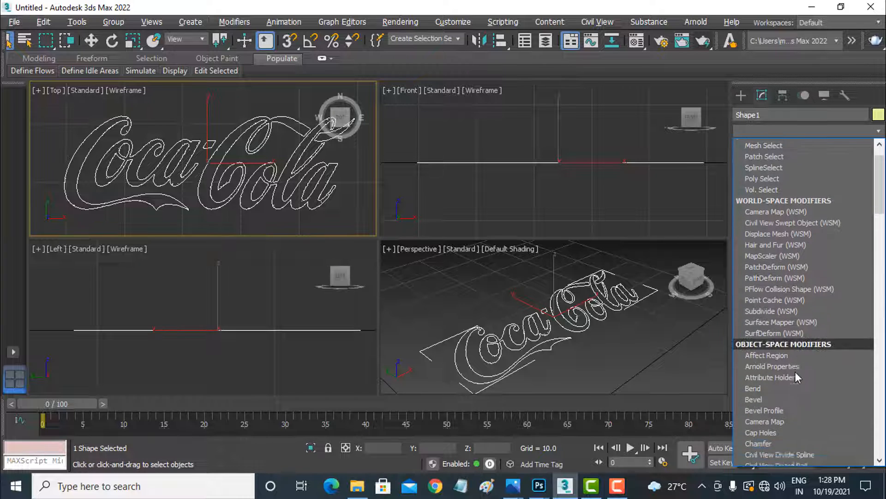
scroll(794, 371, down, 7)
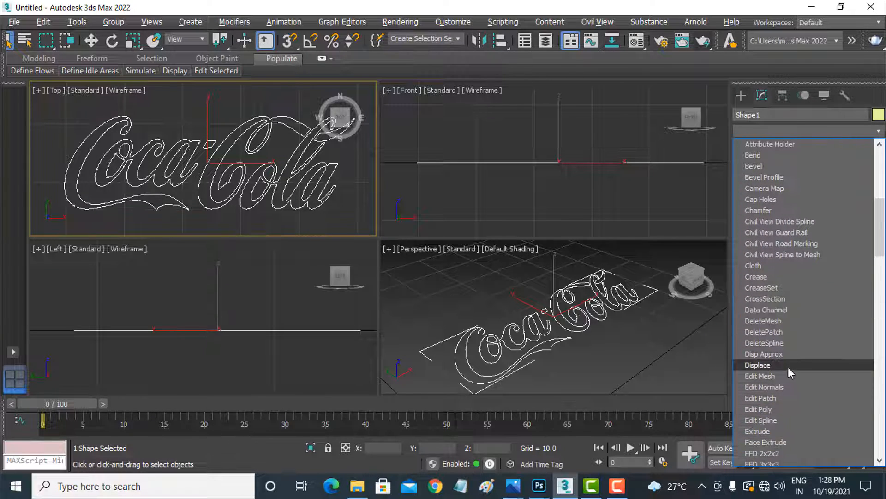
scroll(789, 359, down, 2)
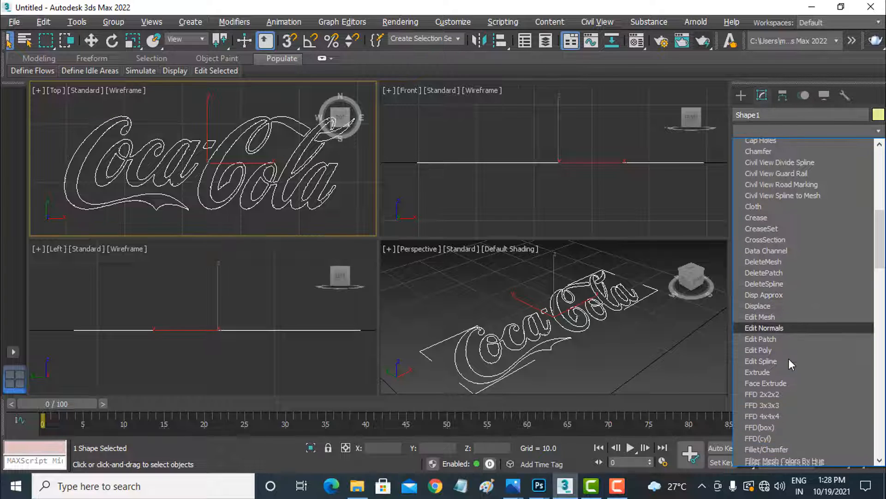
click(783, 365)
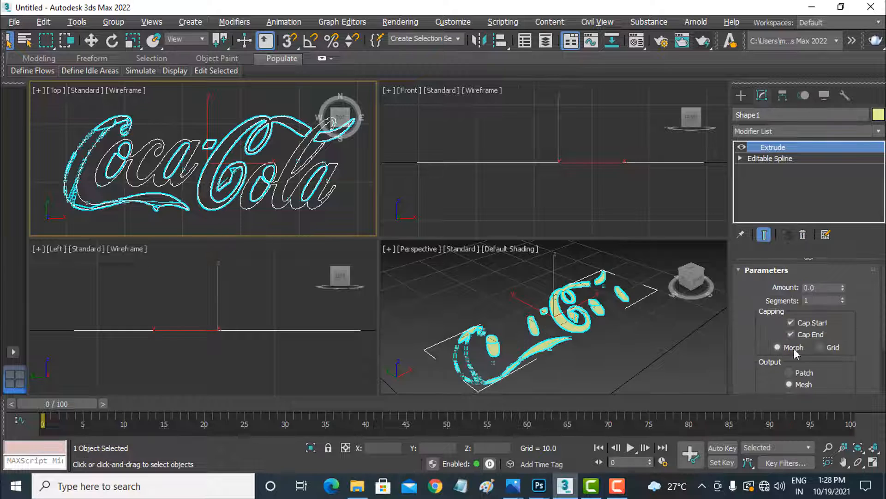
drag(844, 292, 843, 287)
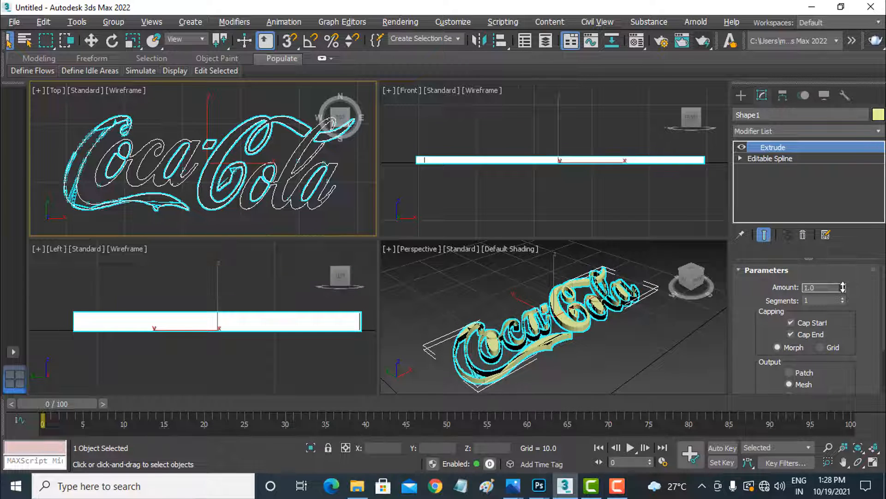
- Maximize the Perspective viewport and examine the caps and sides of the extruded Coca-Cola lettering
click(543, 342)
alt+middle_drag(502, 355, 455, 356)
right_click(472, 357)
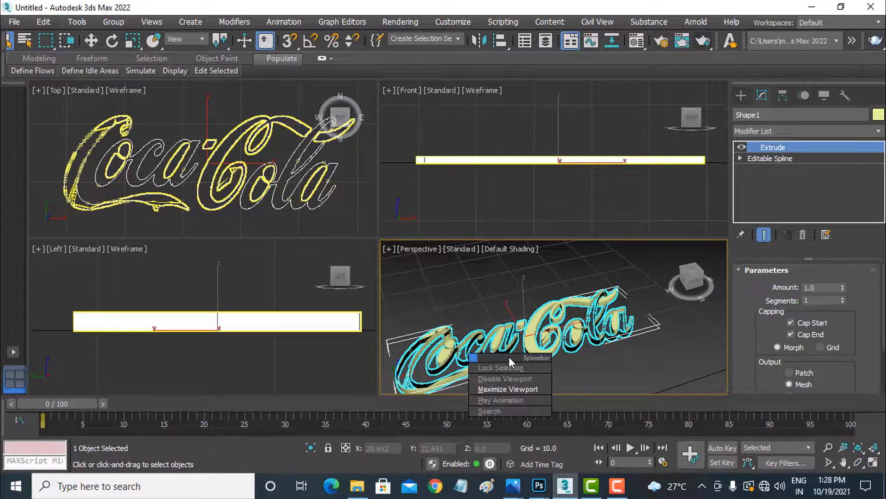
click(508, 389)
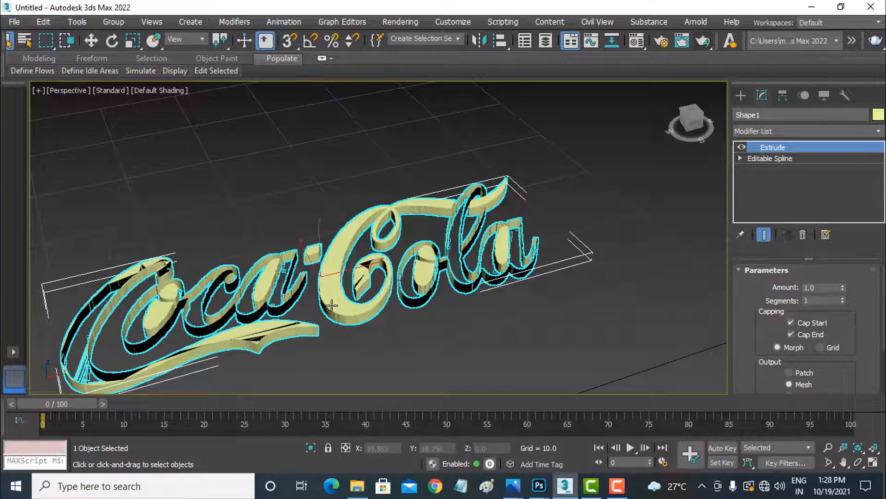
alt+middle_drag(332, 305, 164, 305)
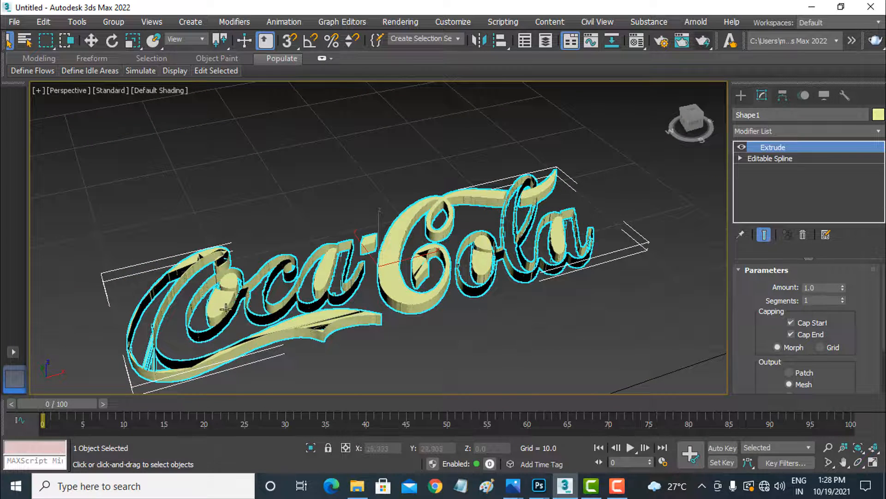
middle_drag(300, 308, 346, 294)
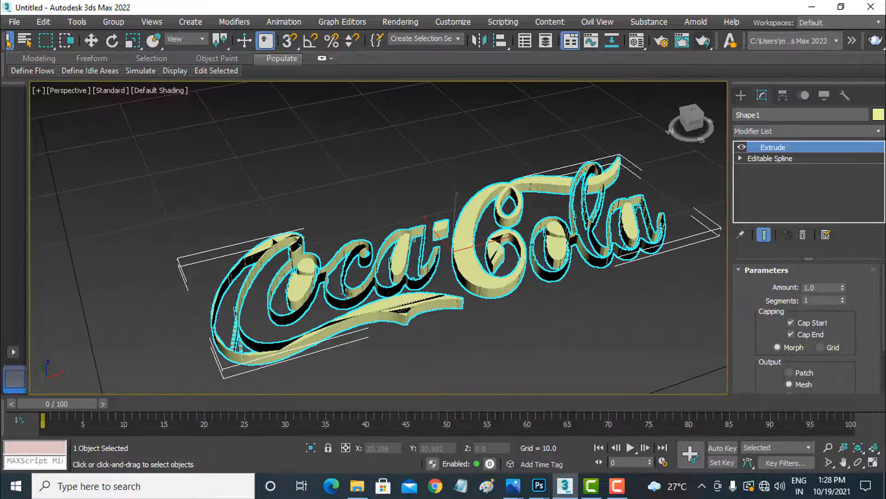
scroll(346, 294, up, 3)
scroll(323, 298, down, 3)
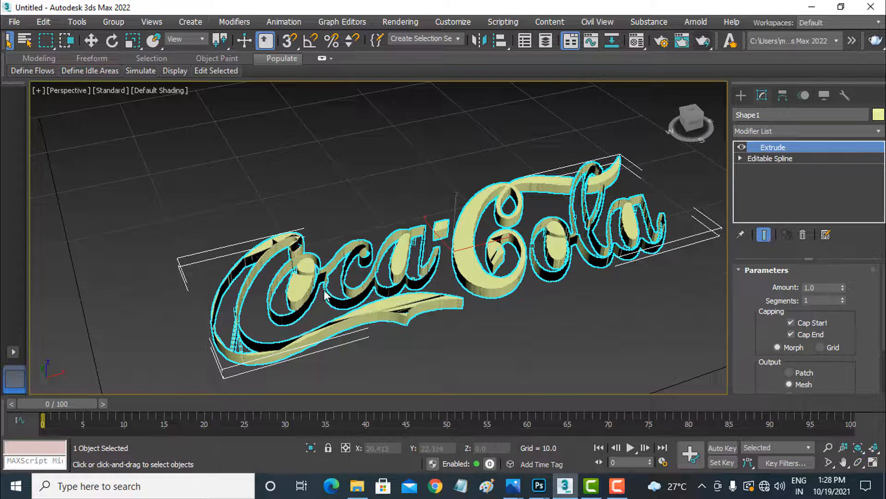
right_click(323, 295)
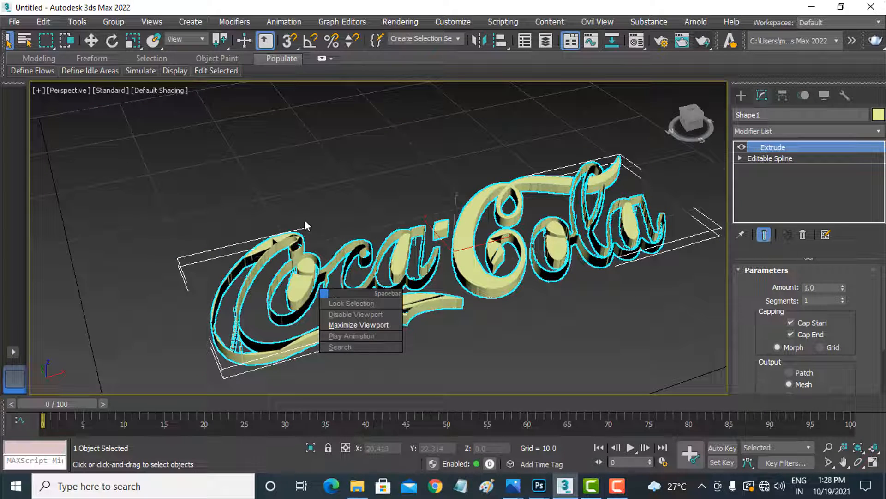
- Show the extruded logo in the Top view and enter vertex editing on its Editable Spline
click(476, 243)
key(t)
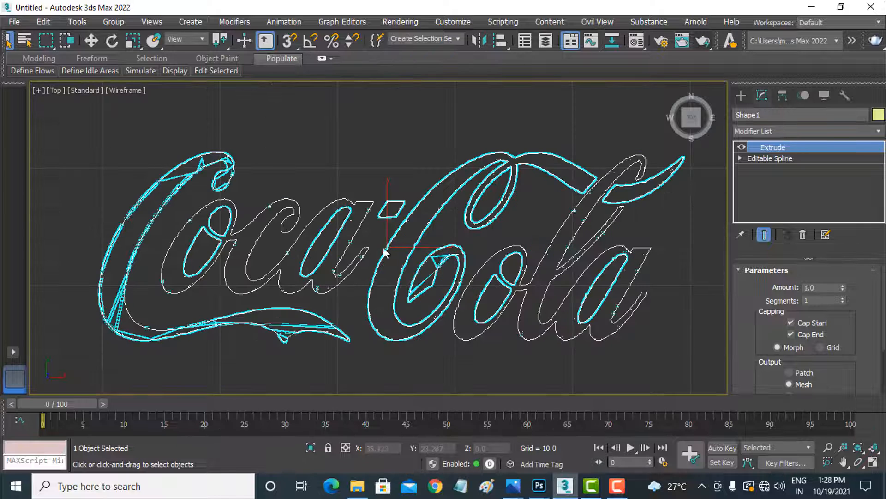
middle_drag(260, 279, 327, 266)
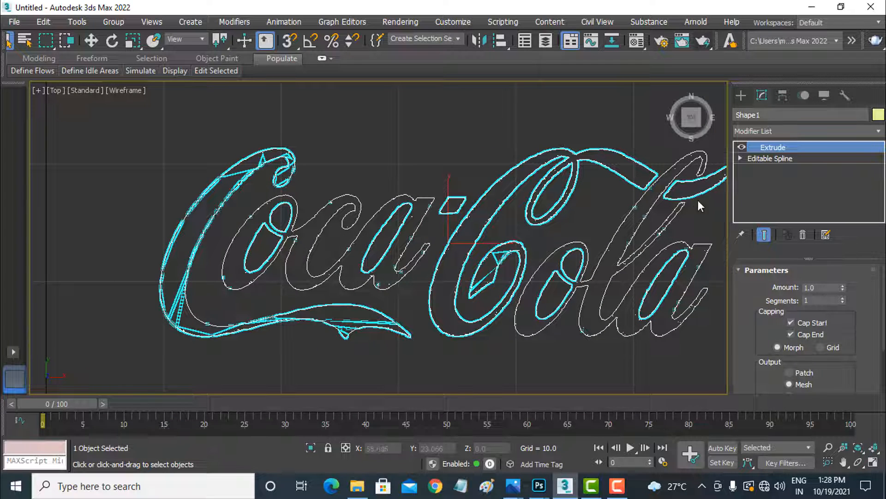
click(740, 158)
click(756, 169)
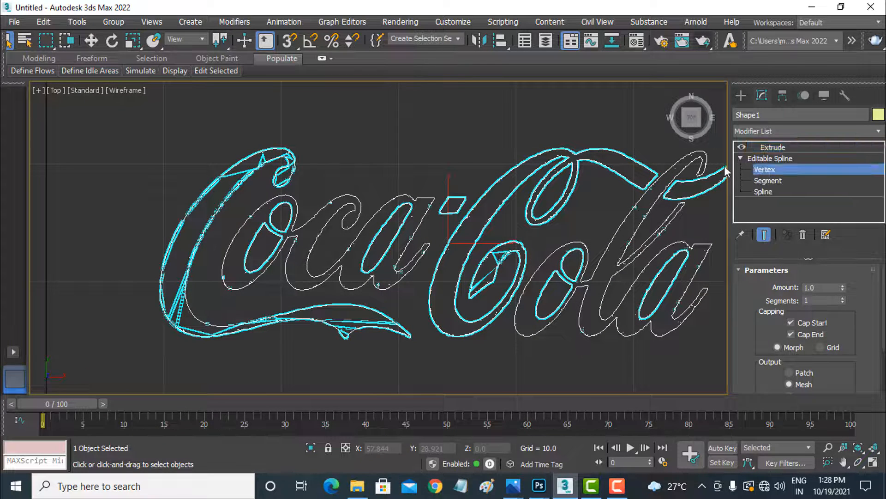
scroll(264, 176, up, 5)
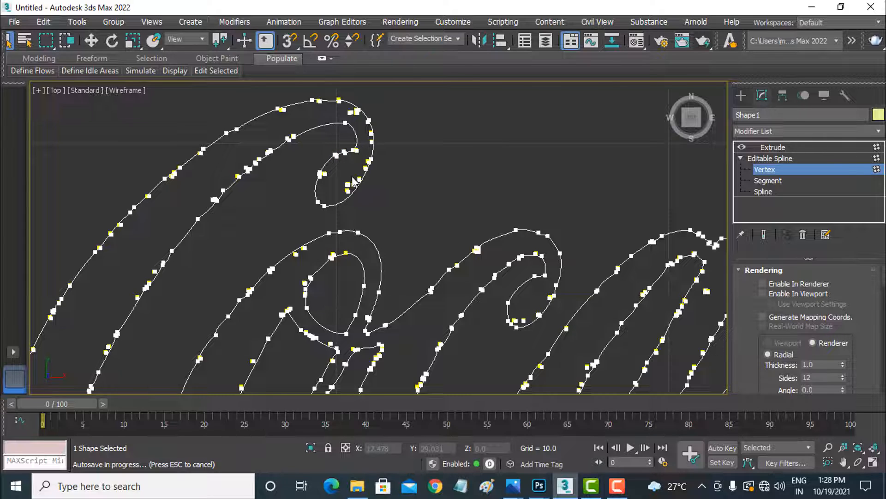
- Try to delete the stray vertices along the outer edge of the first C's hook, and undo each deletion
scroll(354, 181, up, 4)
middle_drag(381, 131, 384, 171)
drag(409, 177, 370, 227)
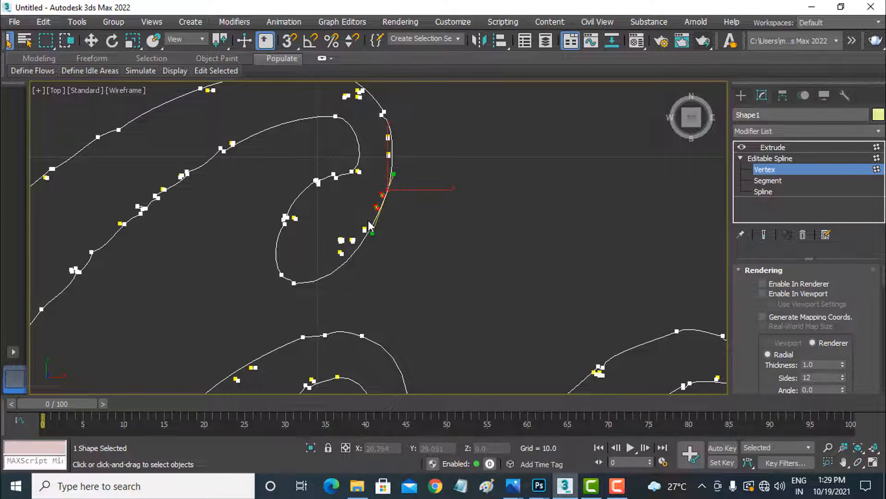
key(Delete)
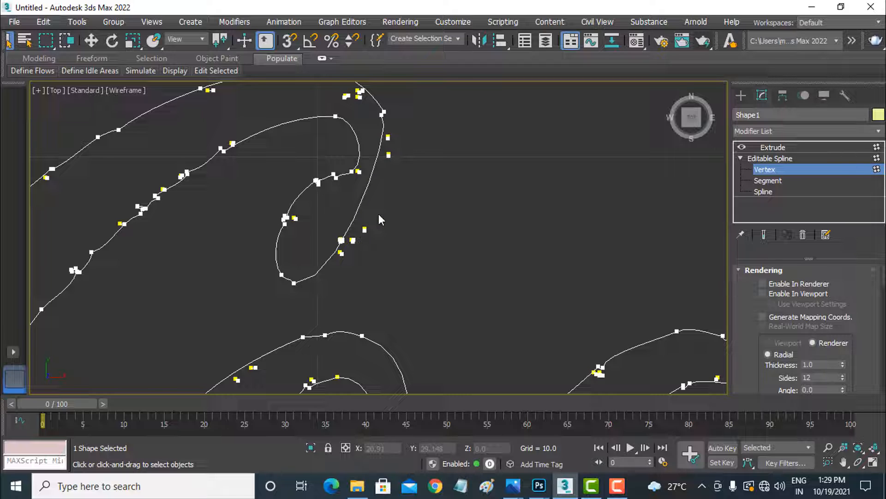
key(ctrl+z)
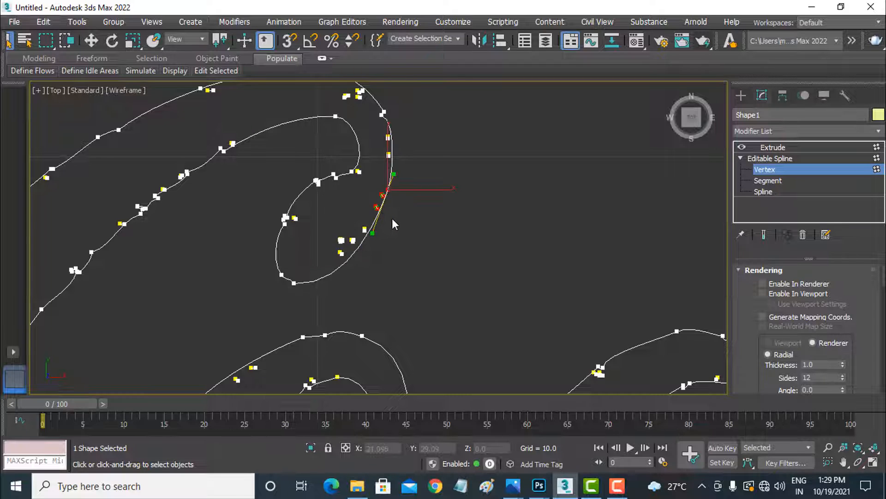
click(394, 222)
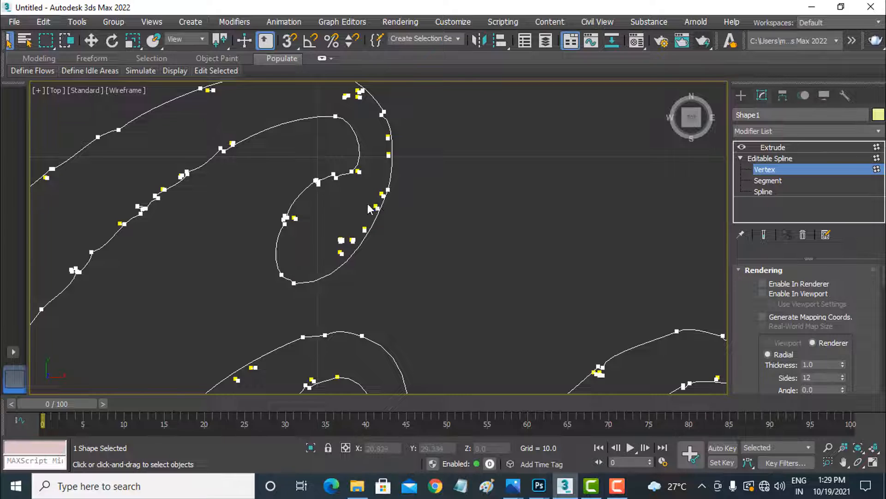
drag(367, 203, 387, 200)
key(Delete)
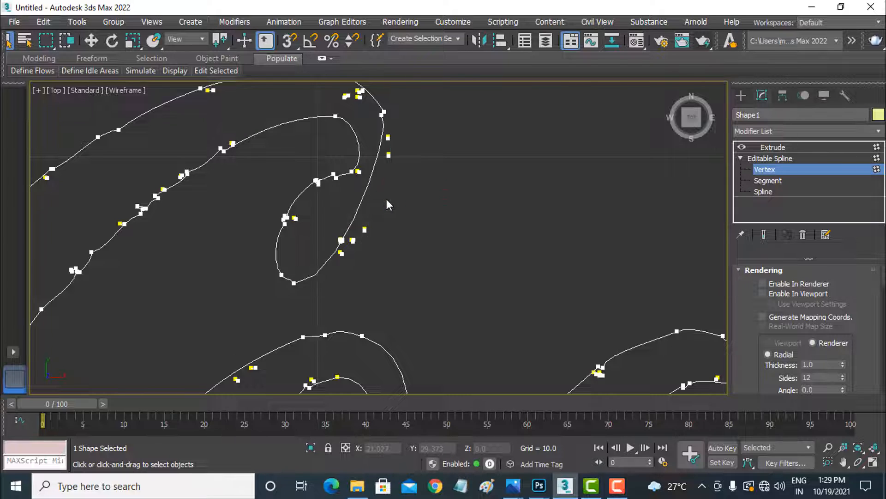
key(ctrl+z)
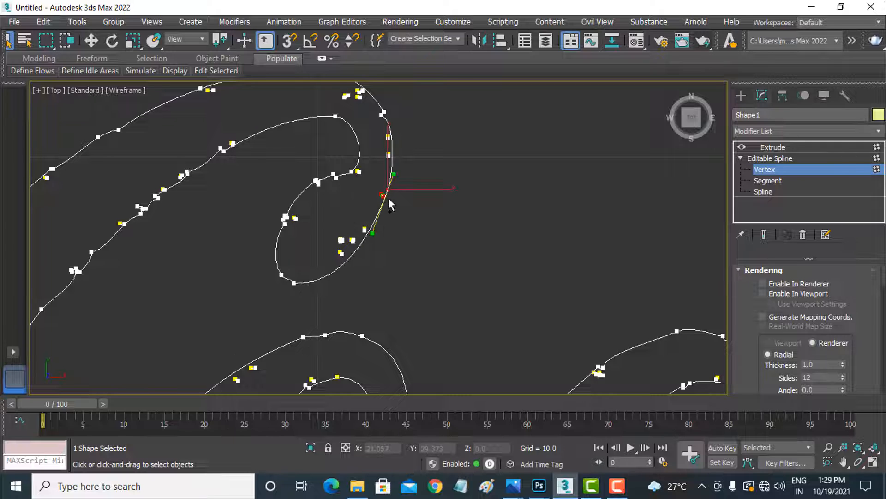
- Exclude the outline's own vertex from the selection and delete the stray vertices inside the curl of the first C's hook
alt+click(388, 190)
drag(326, 228, 361, 264)
key(Delete)
click(294, 219)
key(Delete)
- Delete the small stray segment beside the inner bend of the first C's hook
scroll(295, 218, up, 5)
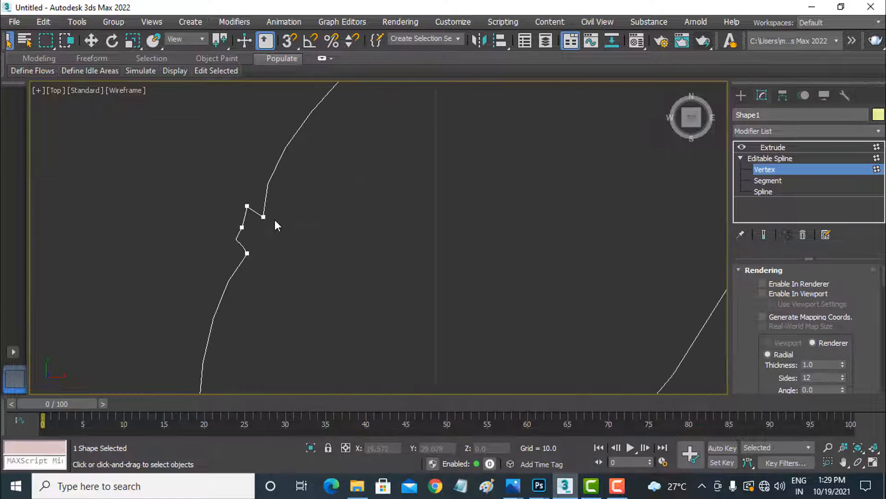
scroll(277, 220, down, 4)
scroll(351, 217, up, 3)
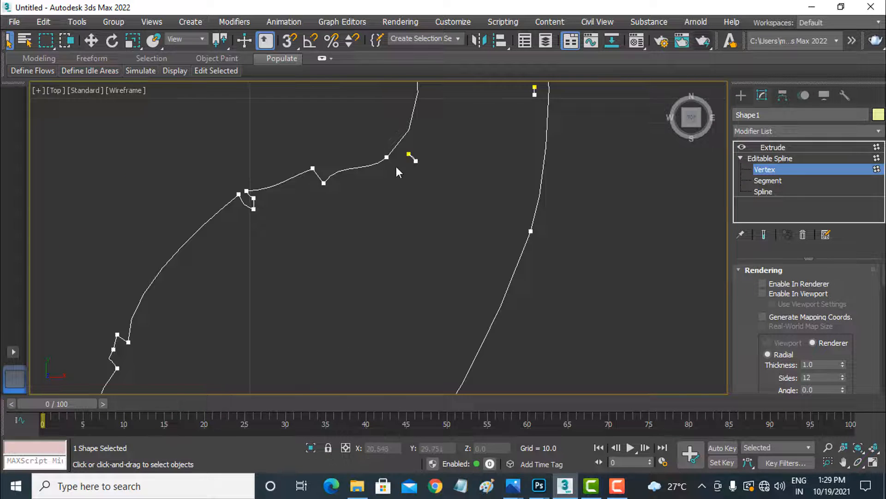
middle_drag(396, 166, 394, 191)
drag(427, 166, 405, 194)
key(Delete)
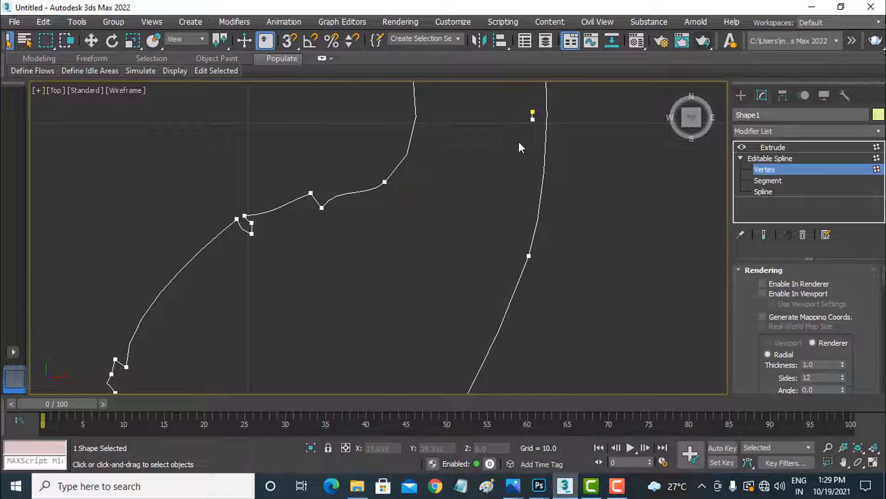
- Delete the cluster of small stray shapes inside the upper tip of the first C
drag(512, 131, 561, 86)
middle_drag(455, 213, 450, 302)
scroll(450, 303, down, 3)
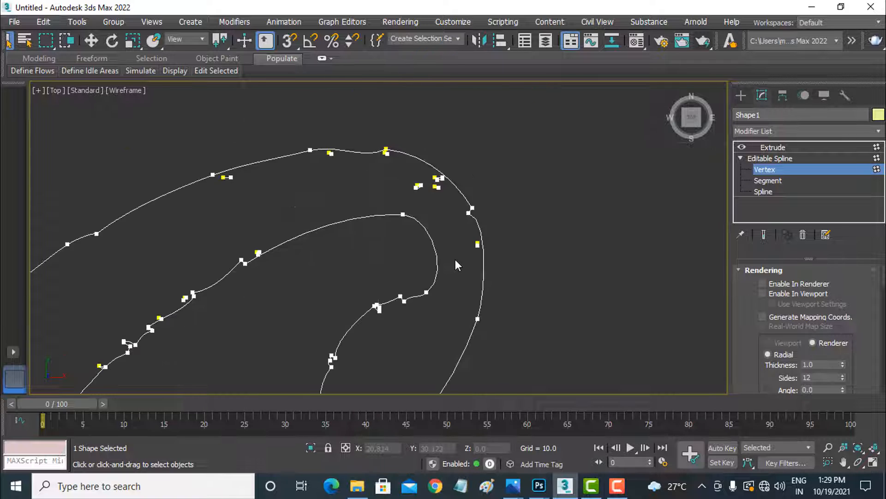
scroll(455, 258, up, 1)
scroll(435, 163, up, 1)
middle_drag(435, 161, 440, 193)
scroll(440, 193, up, 2)
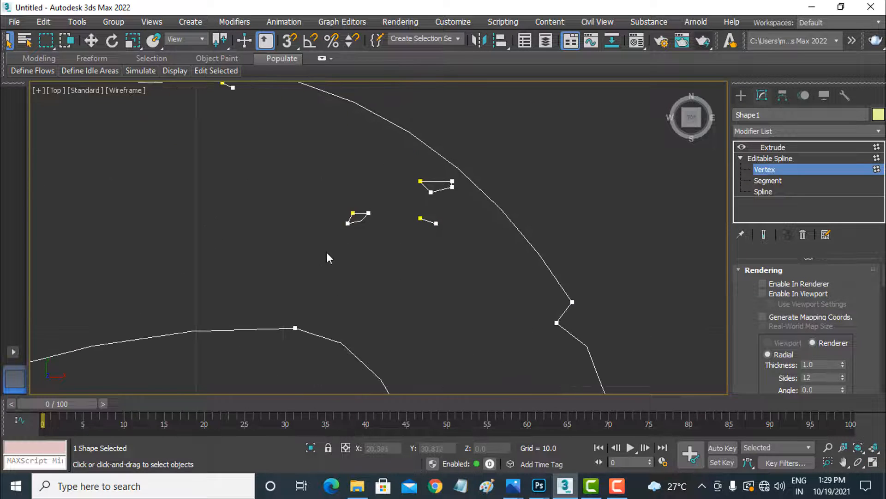
drag(326, 251, 493, 151)
key(Delete)
- Delete the stray short segments lying just beneath the upper outer edge of the first C
middle_drag(261, 136, 484, 250)
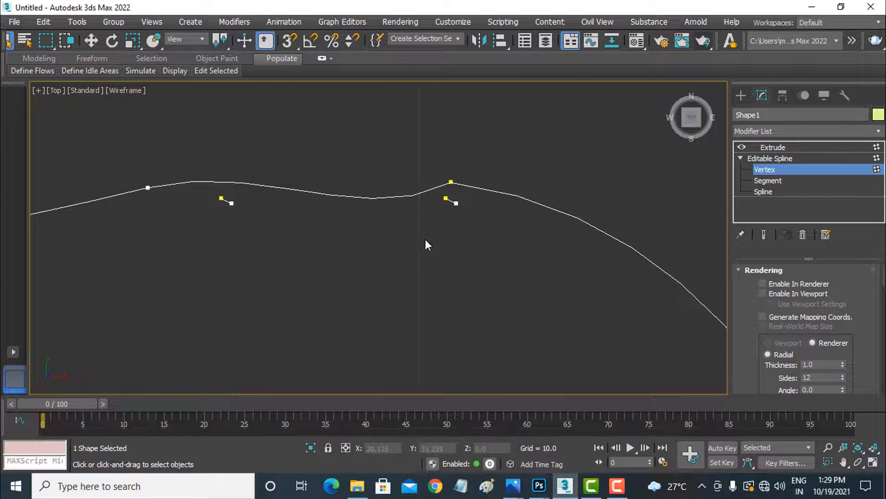
drag(472, 197, 472, 196)
key(Delete)
middle_drag(259, 231, 378, 221)
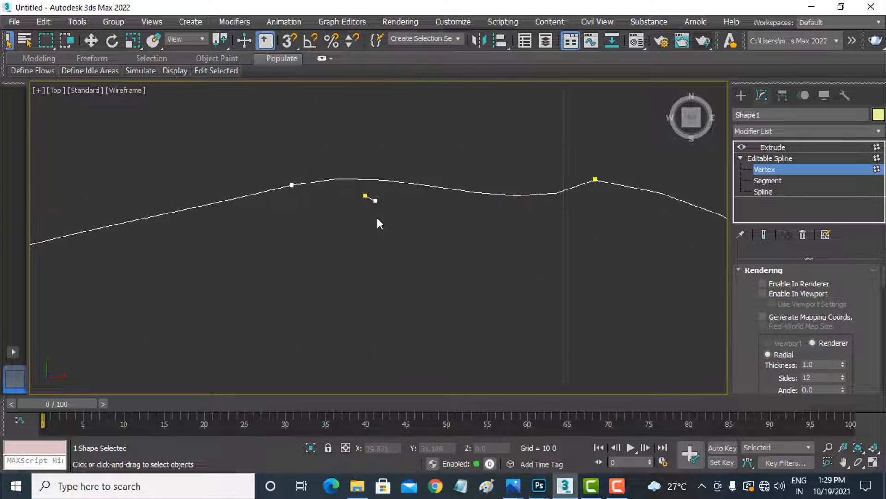
drag(327, 216, 387, 192)
key(Delete)
middle_drag(235, 293, 461, 207)
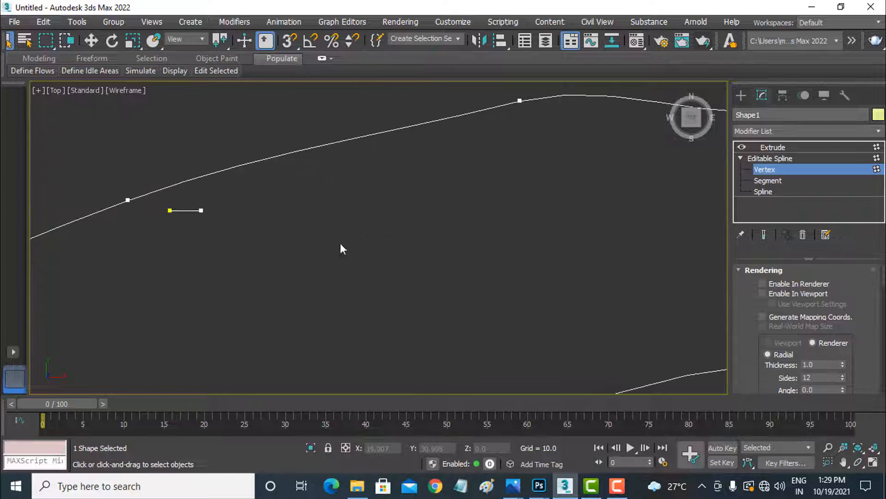
middle_drag(327, 245, 534, 238)
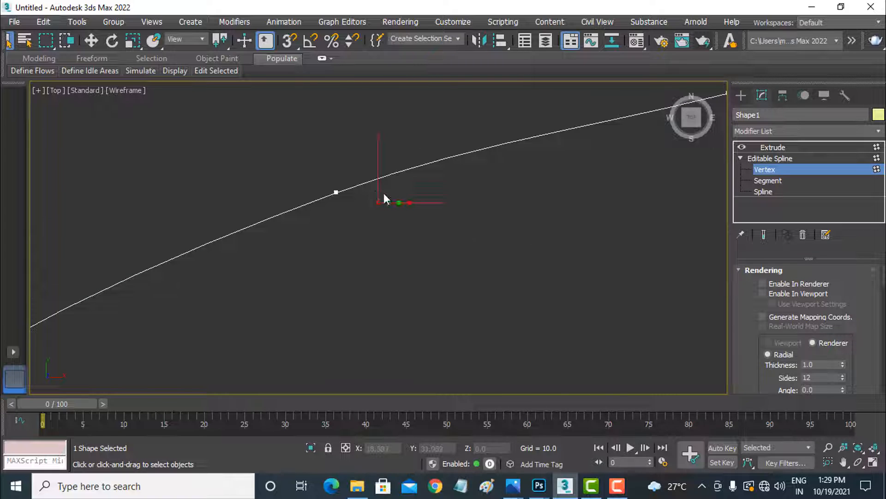
middle_drag(263, 306, 421, 214)
scroll(421, 214, down, 3)
middle_drag(314, 278, 364, 203)
scroll(401, 225, down, 8)
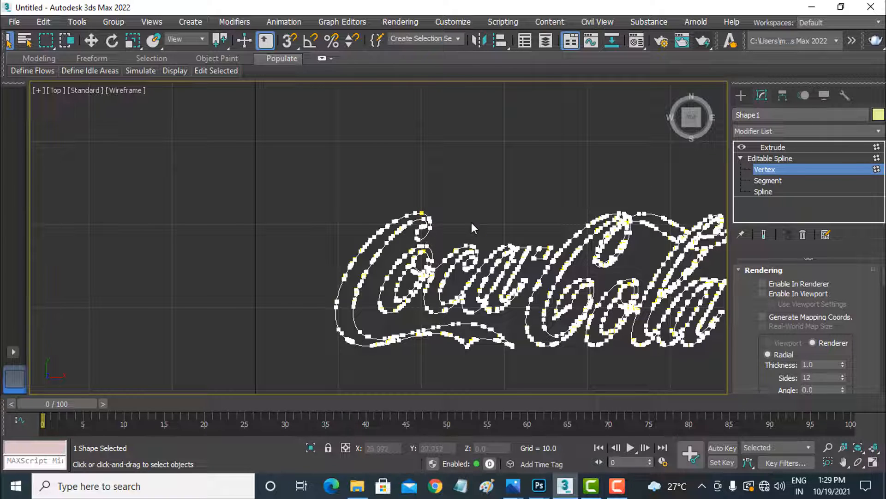
- Leave vertex editing and delete the Extrude modifier from the logo shape
click(765, 169)
middle_drag(589, 180, 489, 177)
right_click(768, 149)
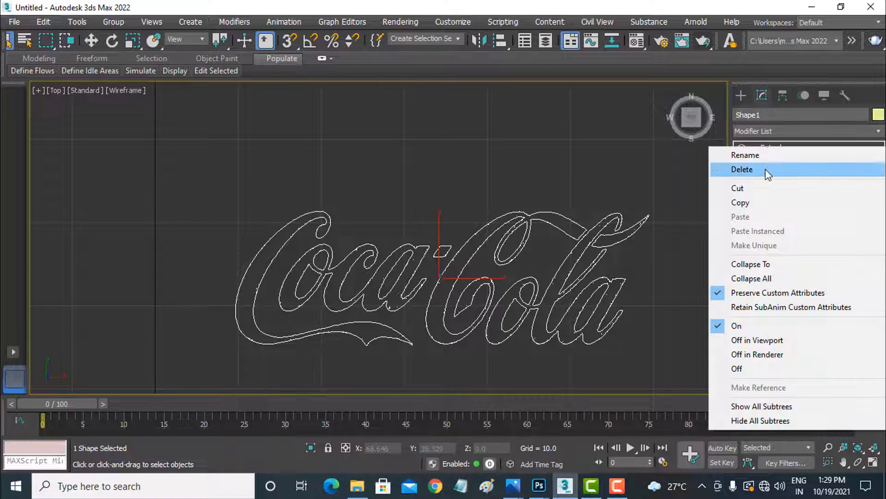
click(766, 170)
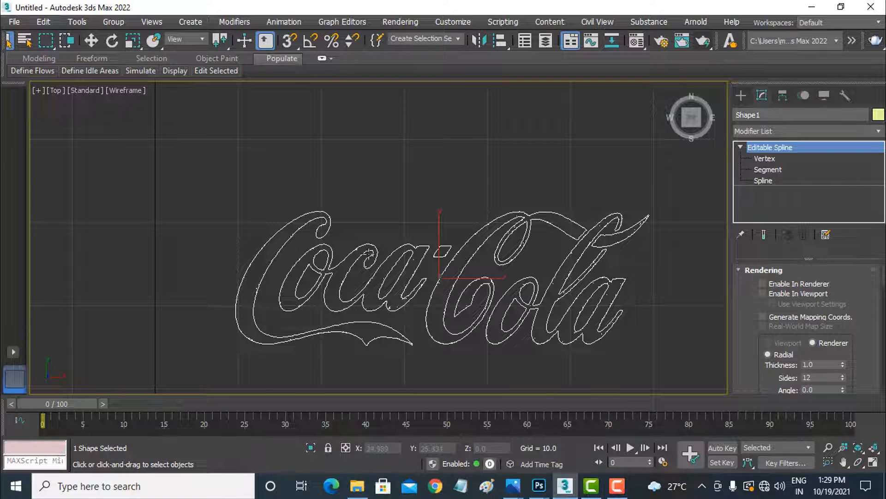
middle_drag(428, 256, 427, 241)
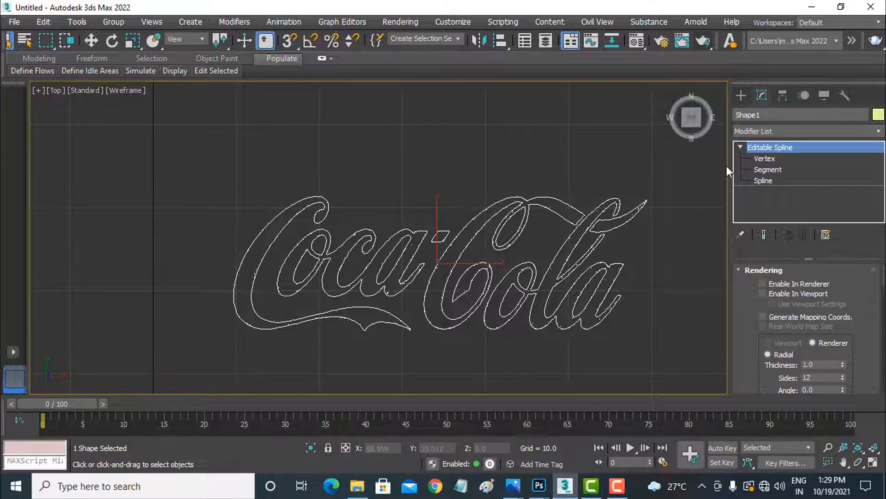
- Start a Line spline at the inner bend of the first C's hook and trace around its rounded end
click(741, 96)
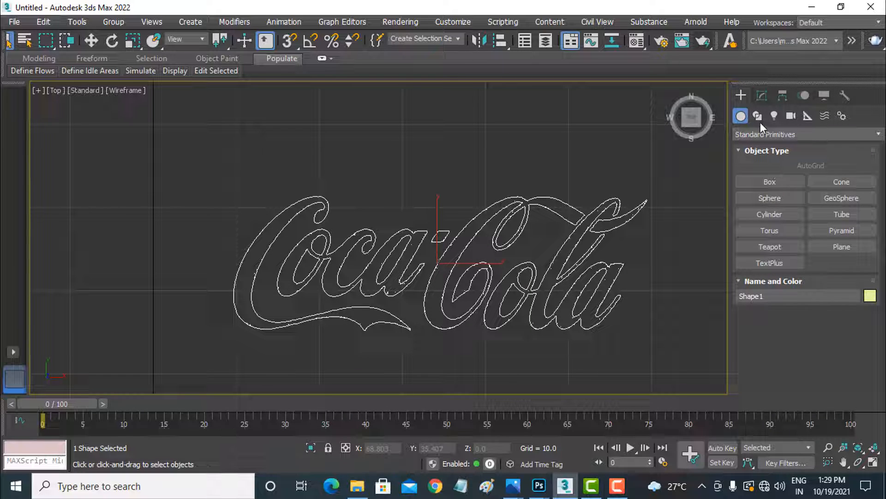
click(758, 117)
click(768, 198)
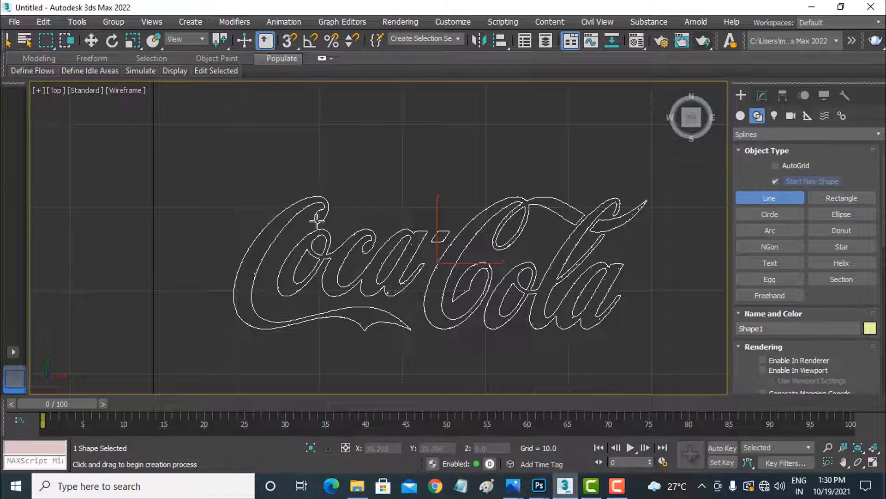
scroll(317, 221, up, 6)
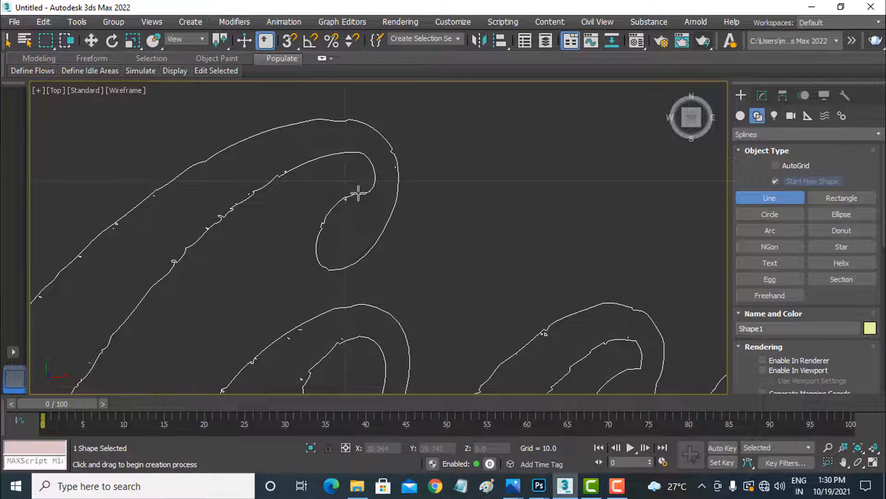
click(358, 193)
click(322, 225)
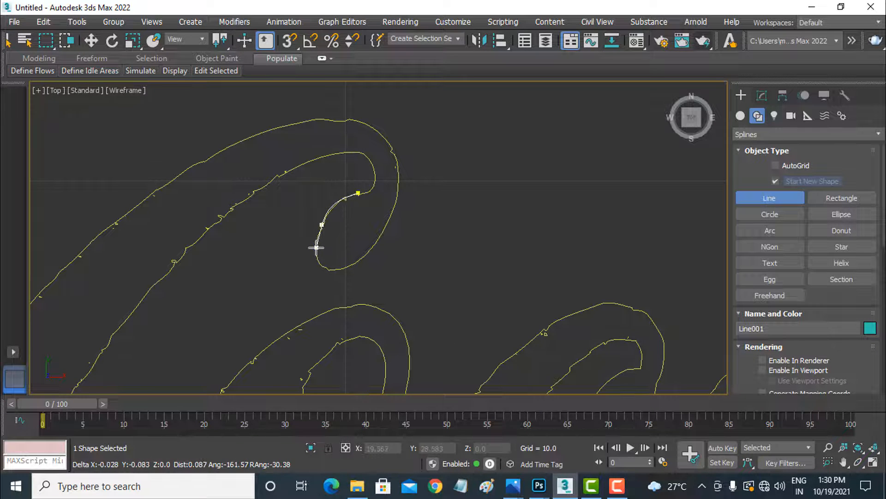
click(322, 264)
click(358, 261)
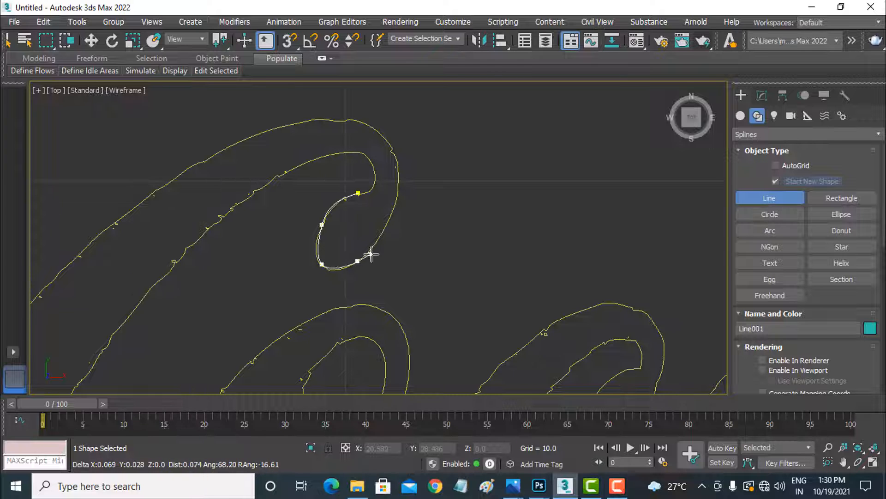
click(387, 221)
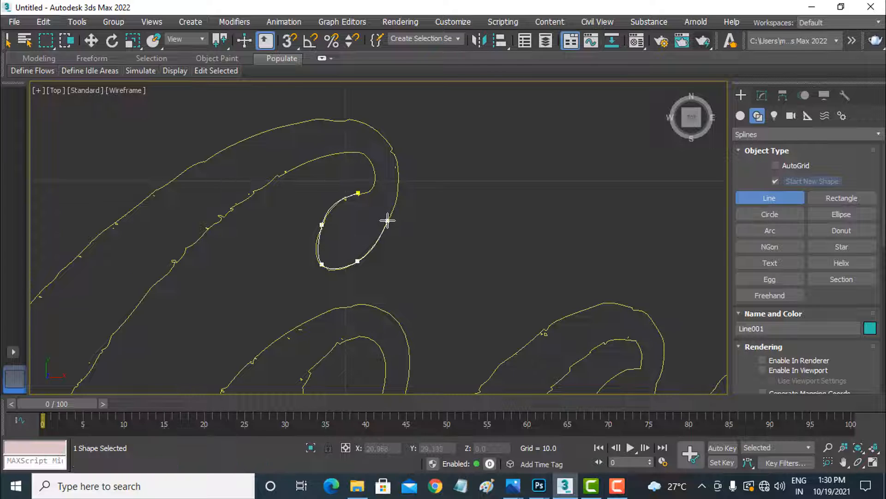
- Continue the spline around the outside of the first C's hook and over its crest along the upper outer edge
click(399, 168)
click(376, 129)
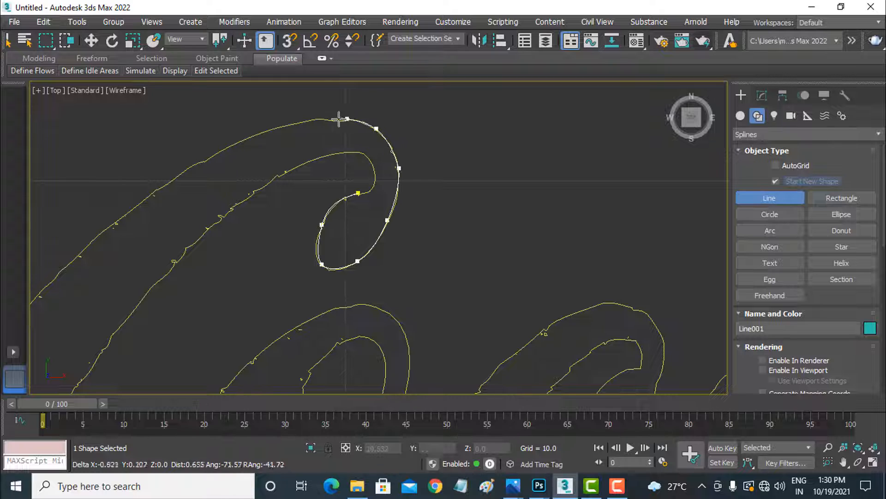
click(314, 119)
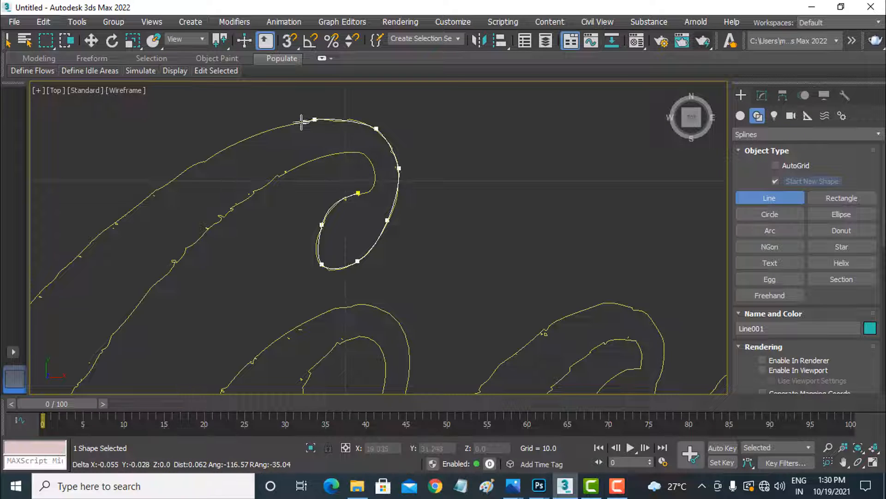
click(223, 149)
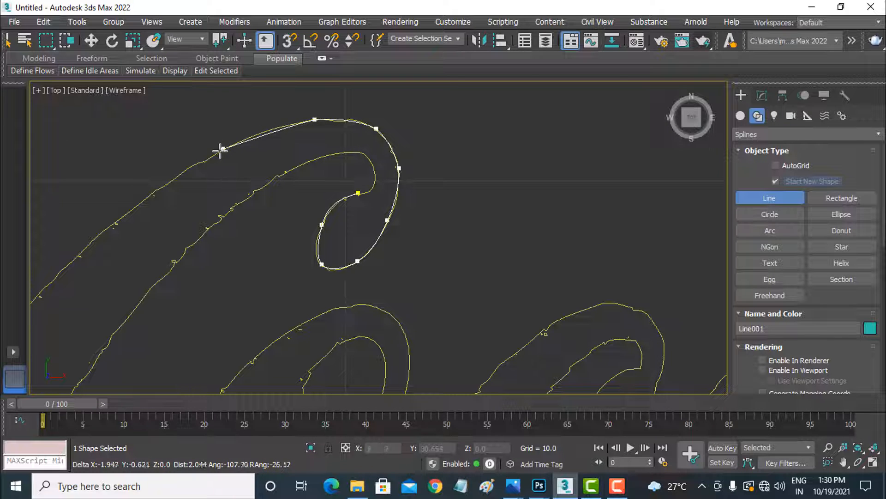
click(143, 203)
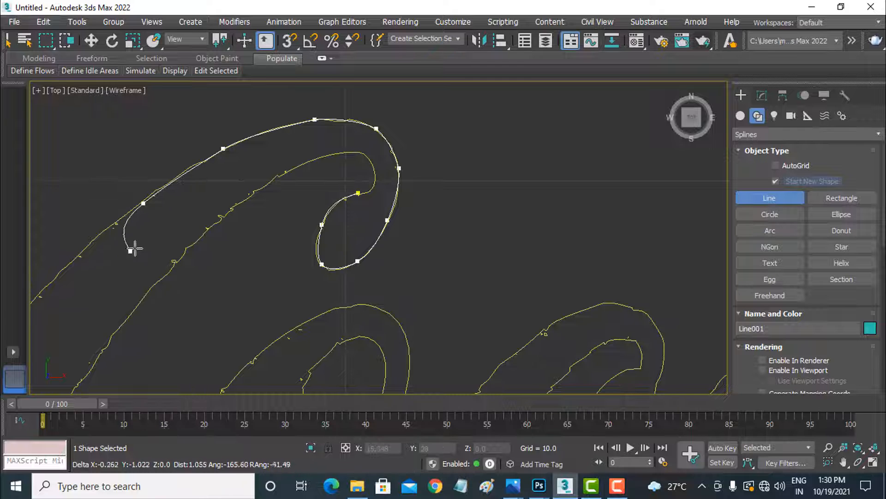
- Trace the first C's long outer edge down its back to the start of the lower bowl
middle_drag(133, 249, 287, 182)
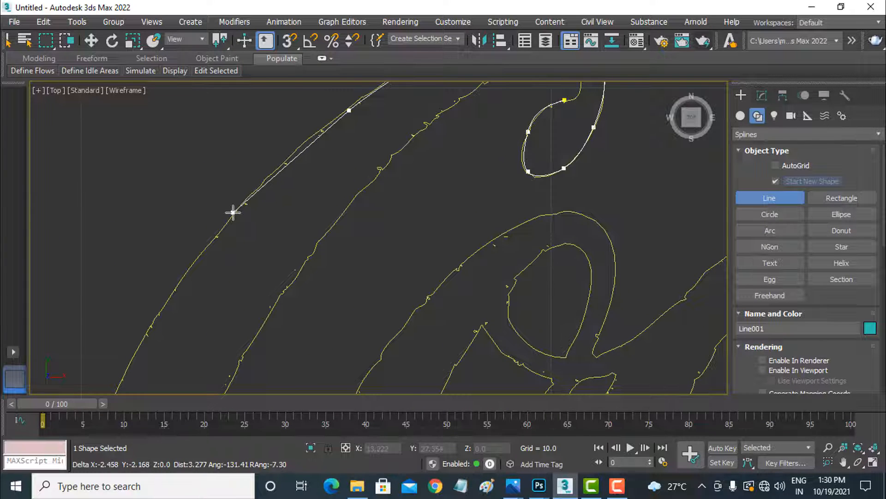
click(233, 213)
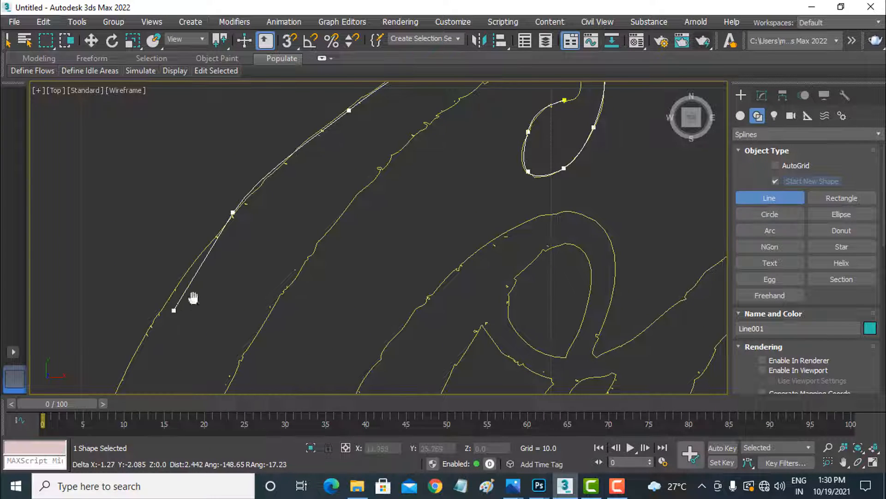
middle_drag(194, 298, 309, 155)
click(265, 216)
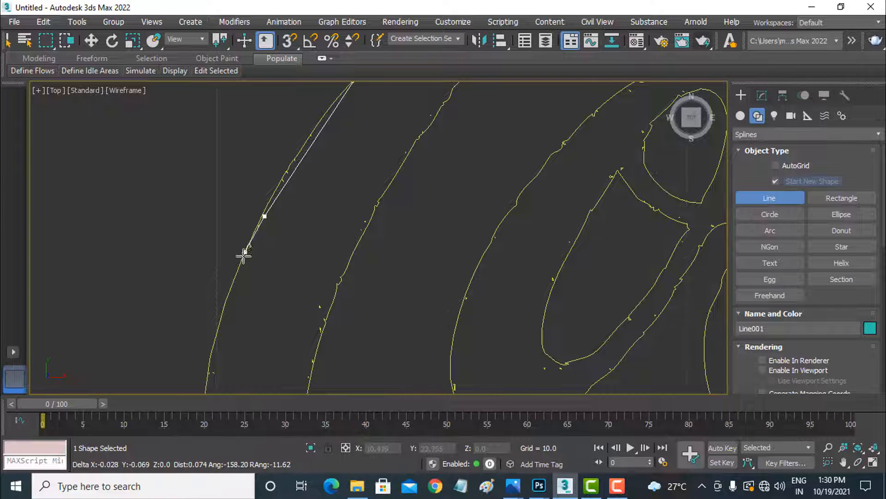
click(226, 321)
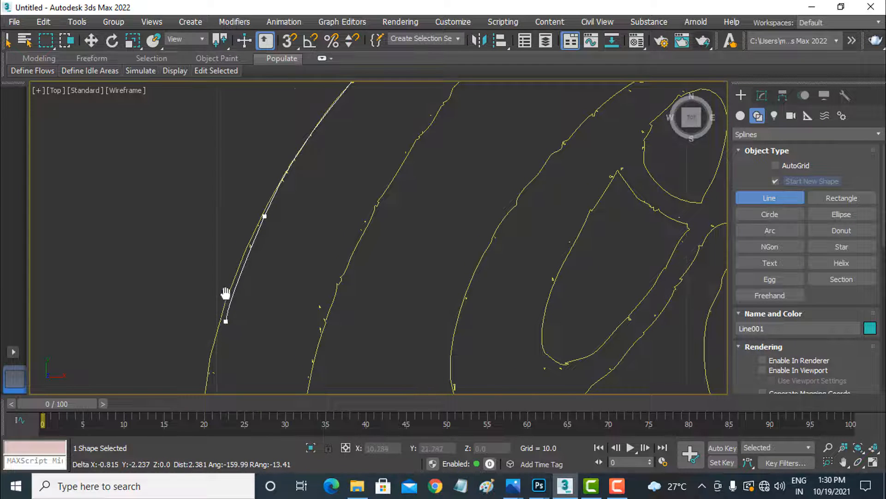
mouse_move(225, 294)
middle_down()
mouse_move(221, 251)
mouse_move(213, 283)
middle_up()
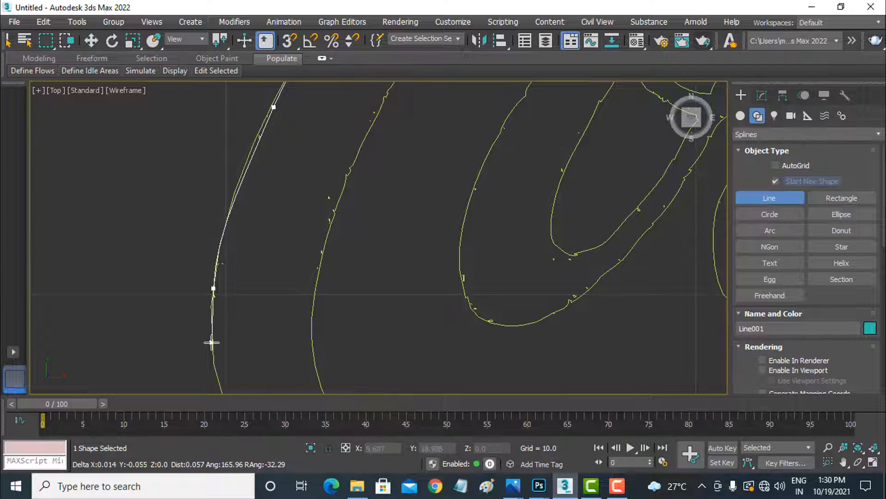
mouse_move(261, 317)
middle_down()
mouse_move(254, 212)
mouse_move(236, 178)
middle_up()
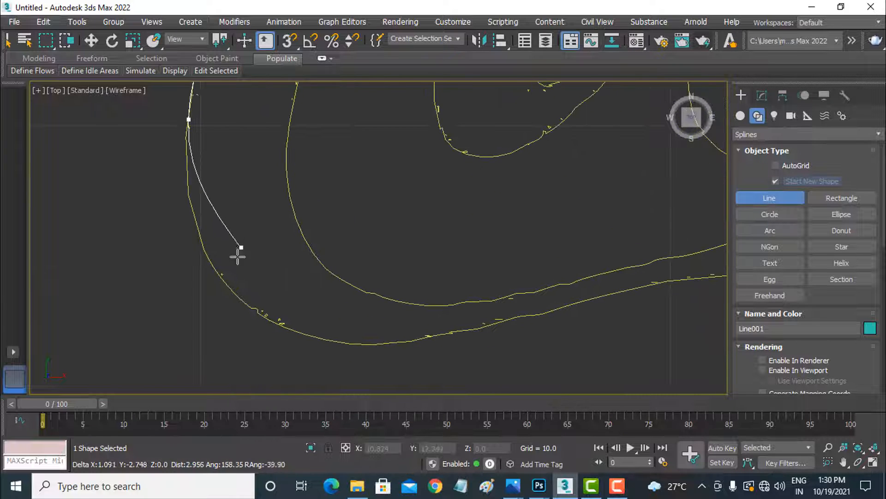
- Trace around the outer bottom of the first C's bowl and along the lower edge of its tail
drag(233, 293, 277, 321)
drag(394, 343, 468, 336)
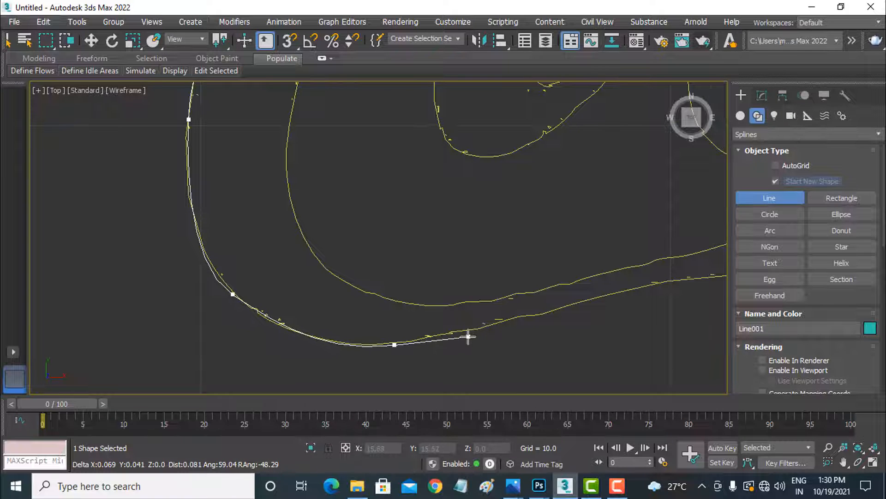
click(618, 295)
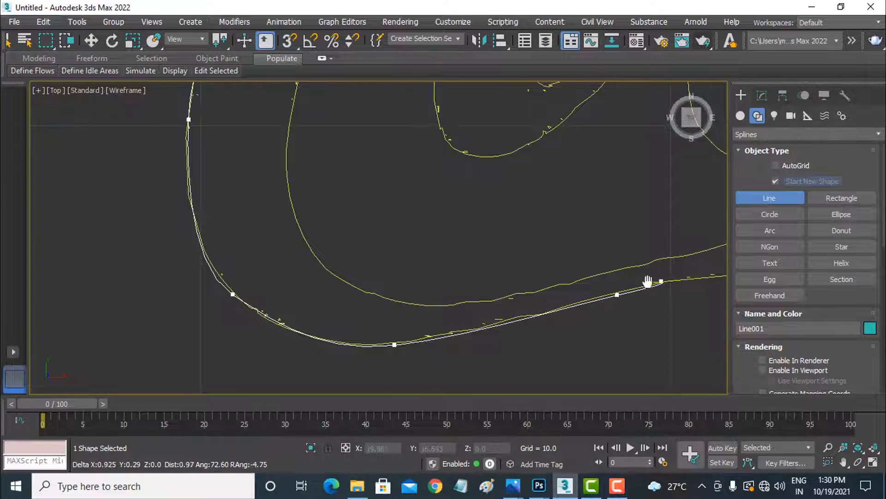
middle_drag(648, 281, 370, 303)
click(490, 293)
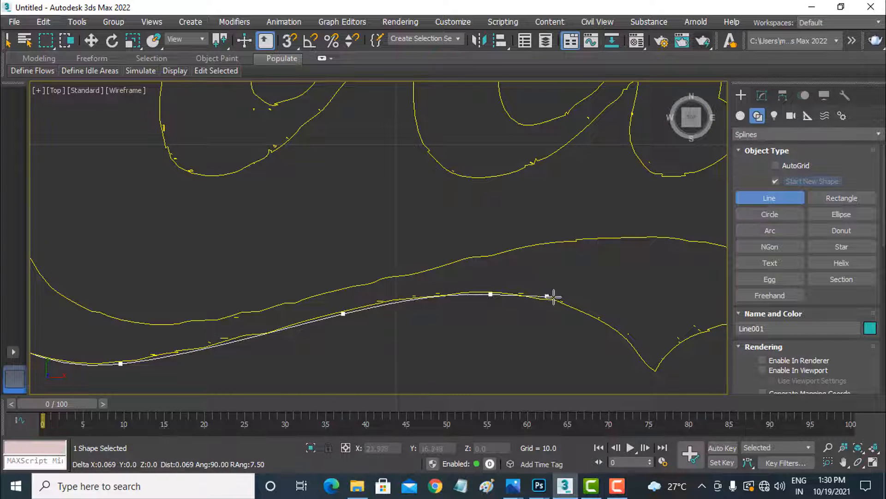
- Trace the tail's lower edge through the sharp downward notch and out to its pointed end
middle_drag(615, 319, 453, 269)
click(471, 282)
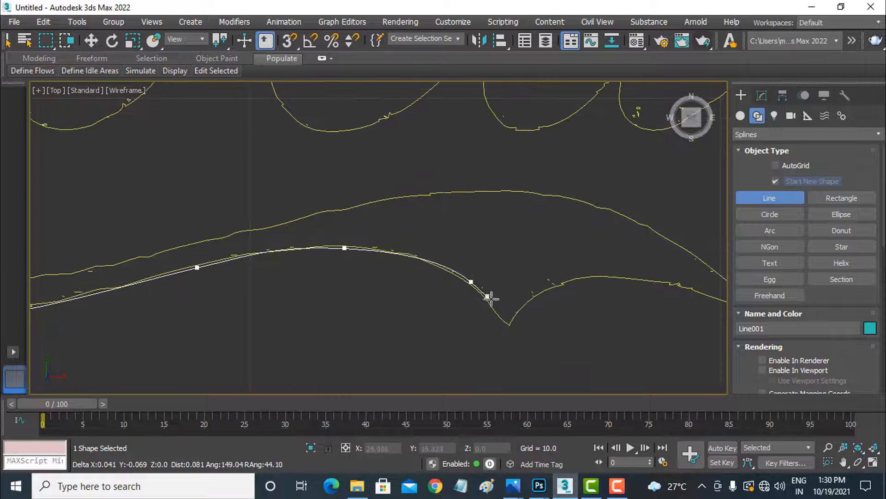
click(510, 325)
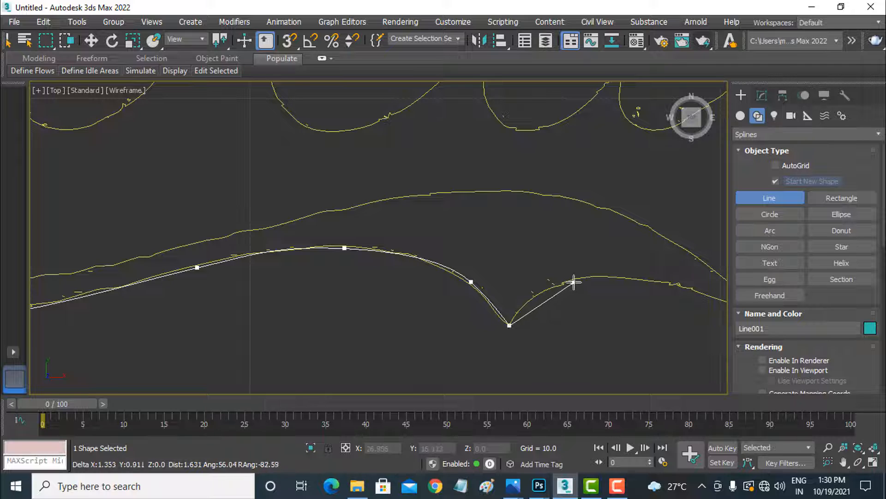
click(573, 282)
middle_drag(620, 277, 437, 252)
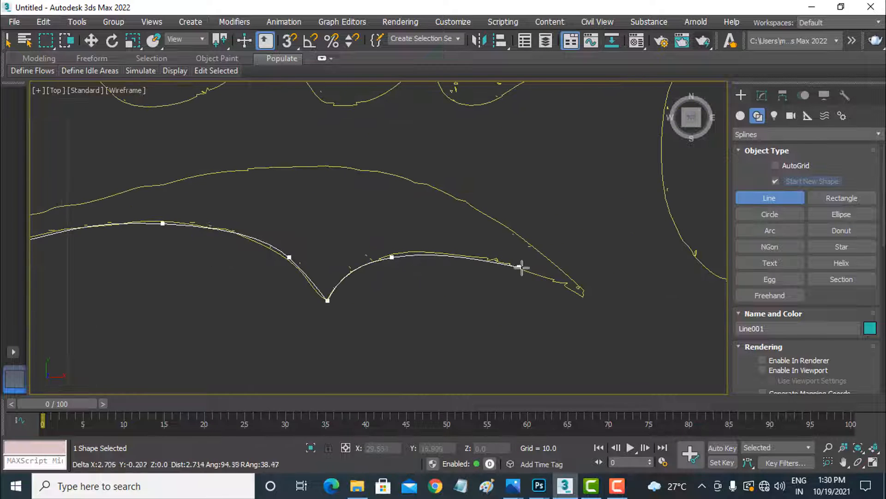
click(523, 268)
click(587, 296)
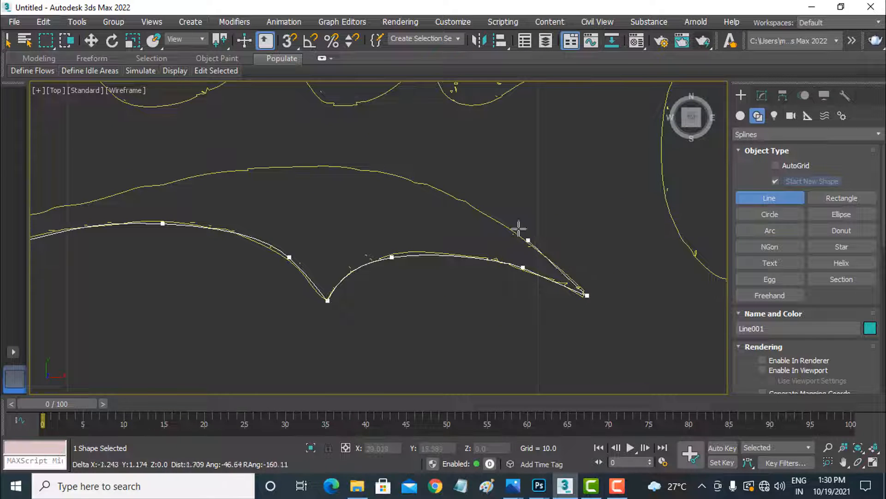
- Trace back from the tail's pointed end along its upper edge toward the first C's bowl
click(477, 206)
click(370, 169)
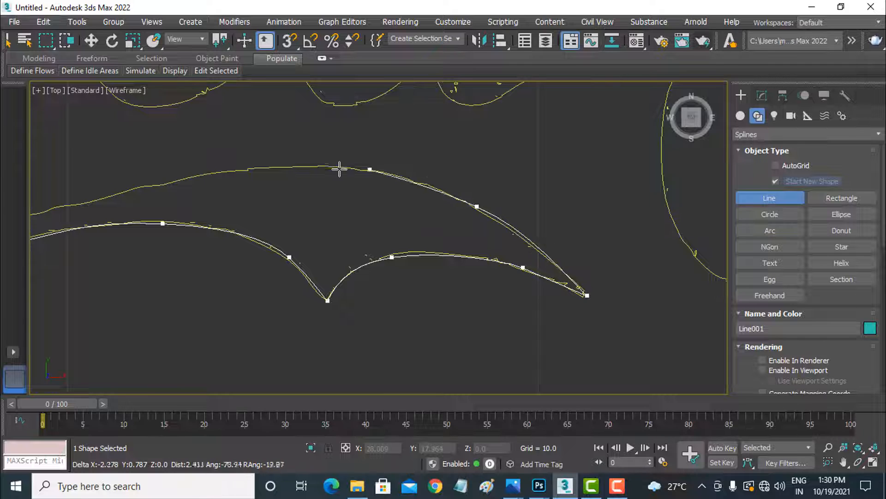
click(309, 168)
click(188, 190)
middle_drag(295, 214, 595, 258)
click(390, 241)
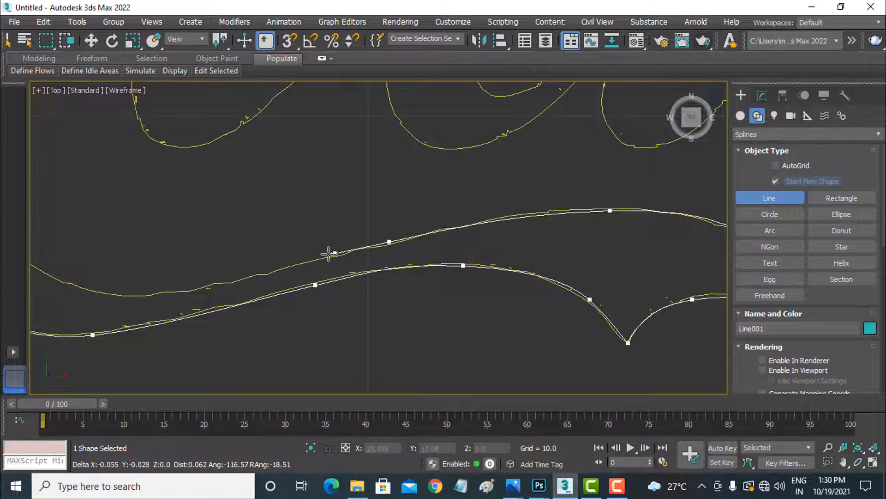
click(205, 285)
- Trace around the inside of the first C's bowl and start up its inner edge
middle_drag(120, 287, 409, 278)
click(347, 272)
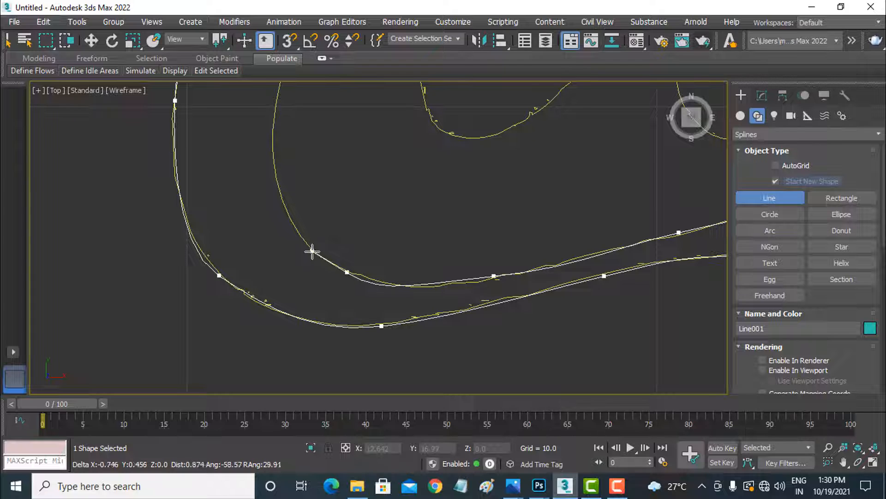
click(272, 152)
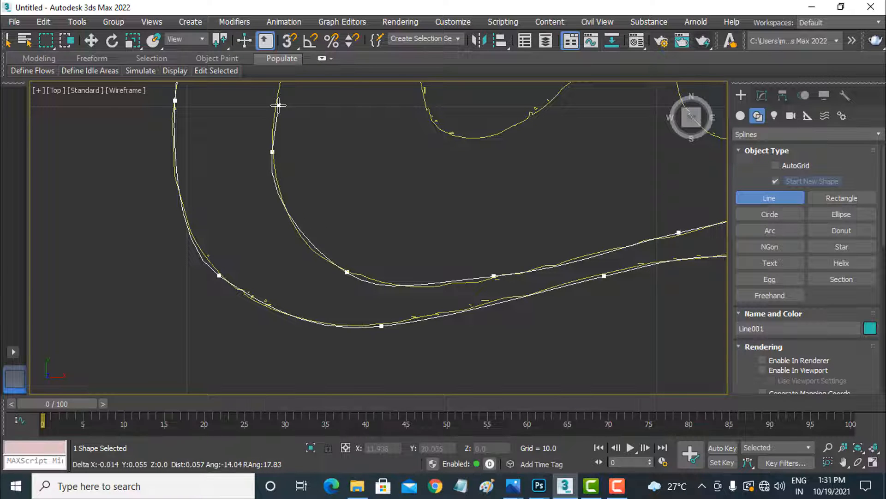
middle_drag(283, 110, 247, 297)
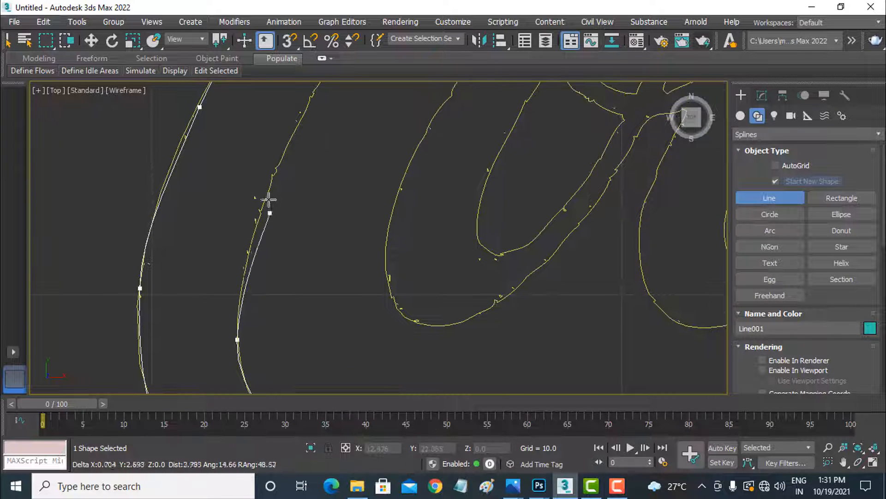
click(266, 191)
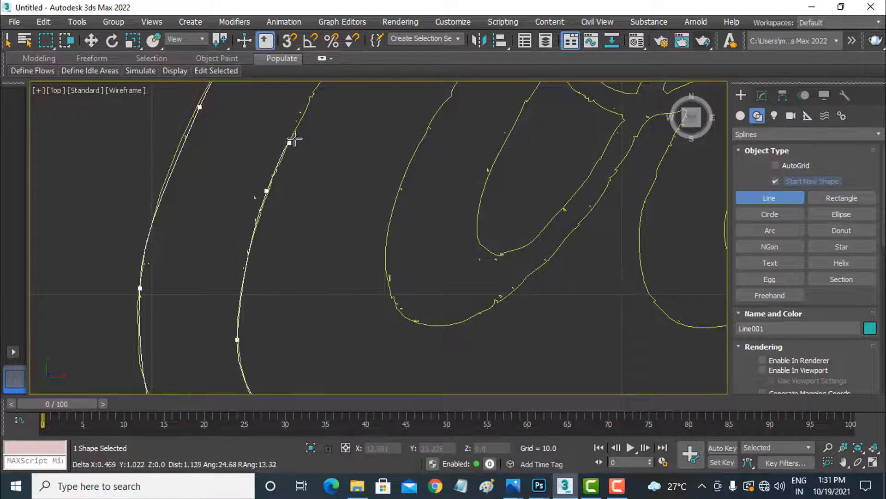
- Trace the first C's inner edge up and around the hook's inner bend, and close the spline at its starting point
mouse_move(293, 139)
middle_down()
mouse_move(271, 245)
mouse_move(311, 211)
middle_up()
click(312, 193)
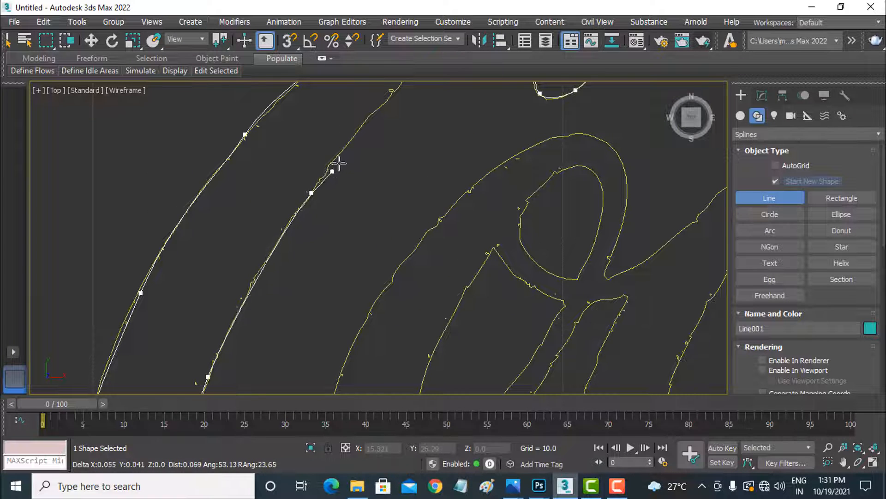
click(375, 118)
middle_drag(342, 159, 229, 343)
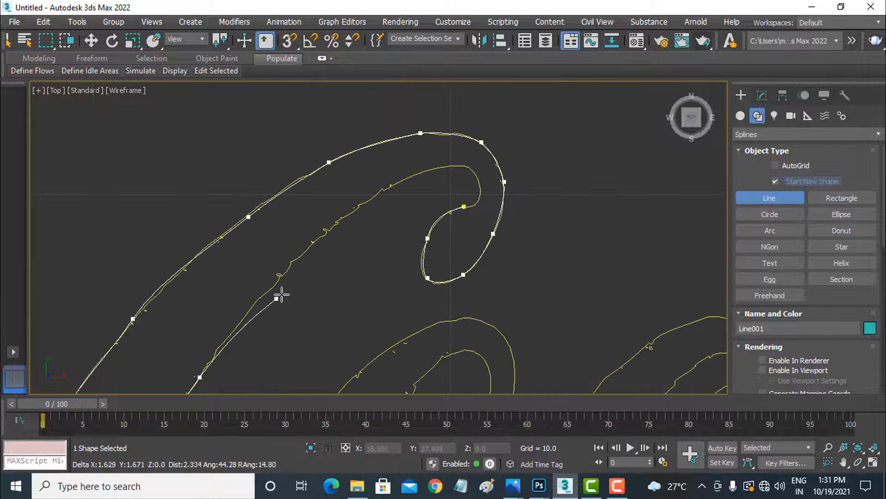
click(316, 240)
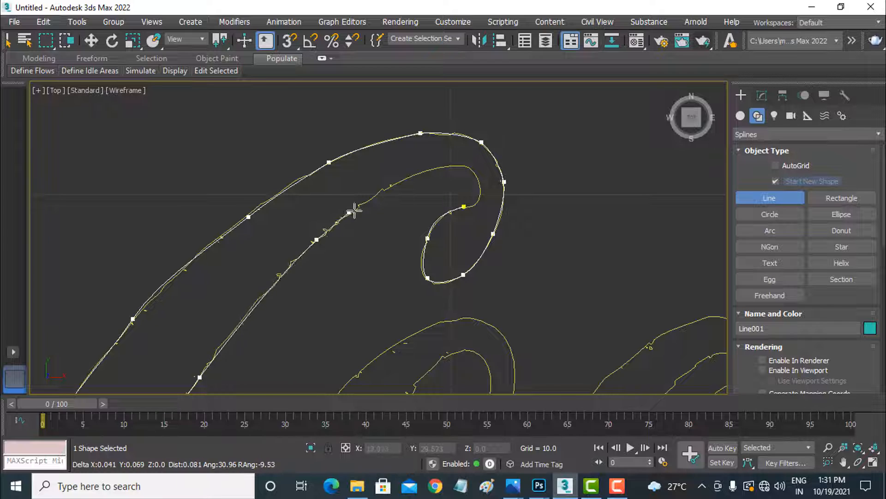
click(419, 174)
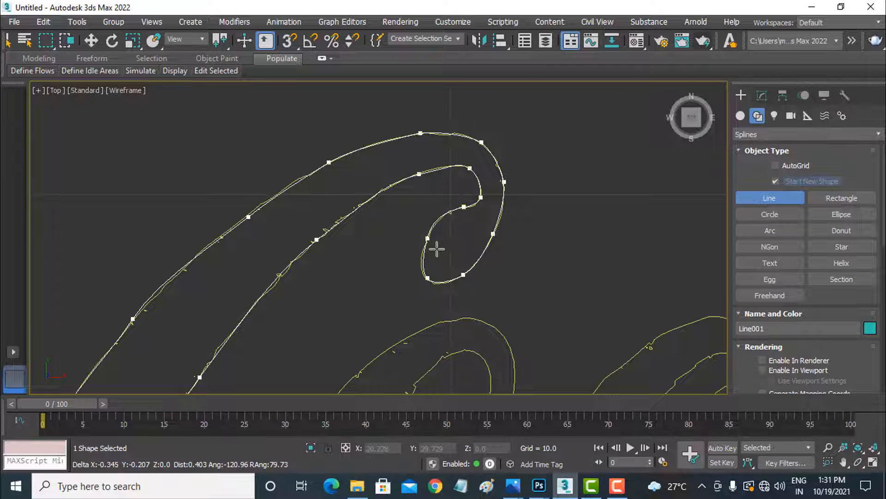
click(428, 238)
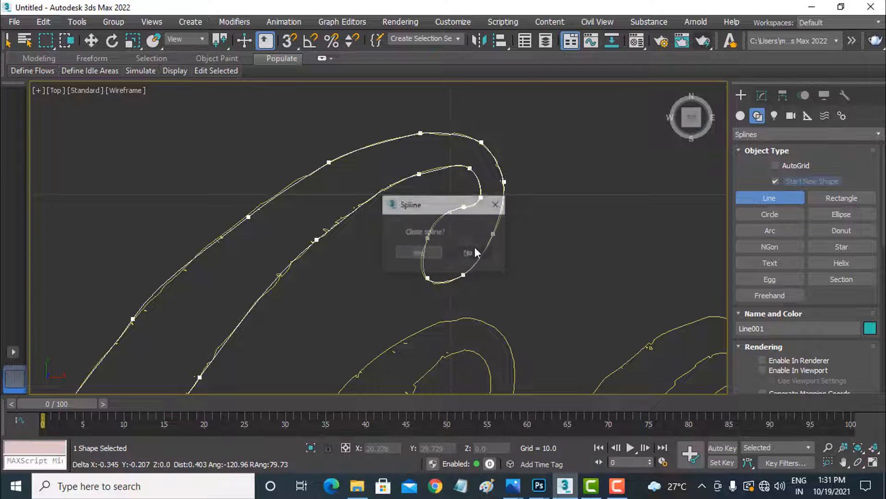
click(426, 249)
- Start a new Line spline at the top of the first letter o and trace over its crest and down toward the notch
middle_drag(347, 345, 367, 178)
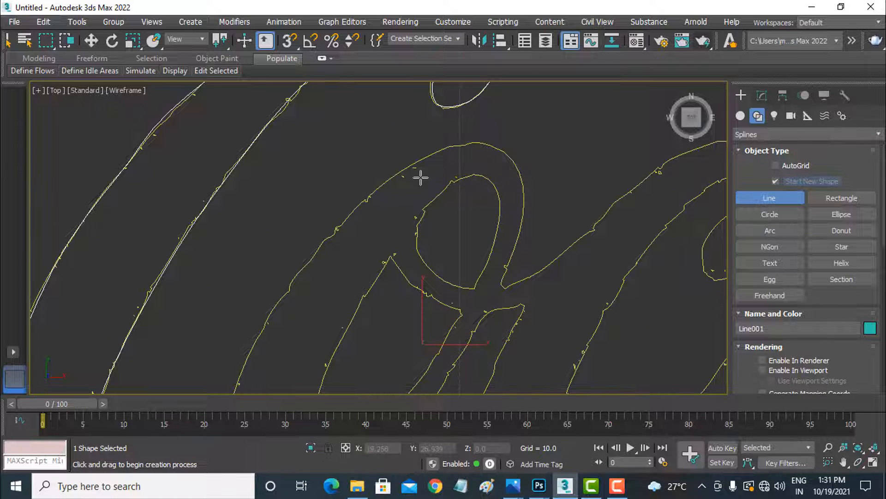
click(429, 156)
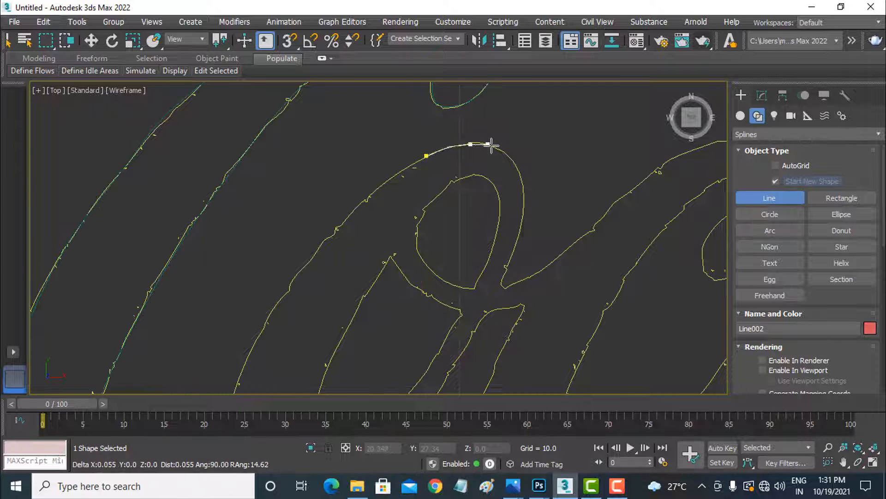
click(519, 167)
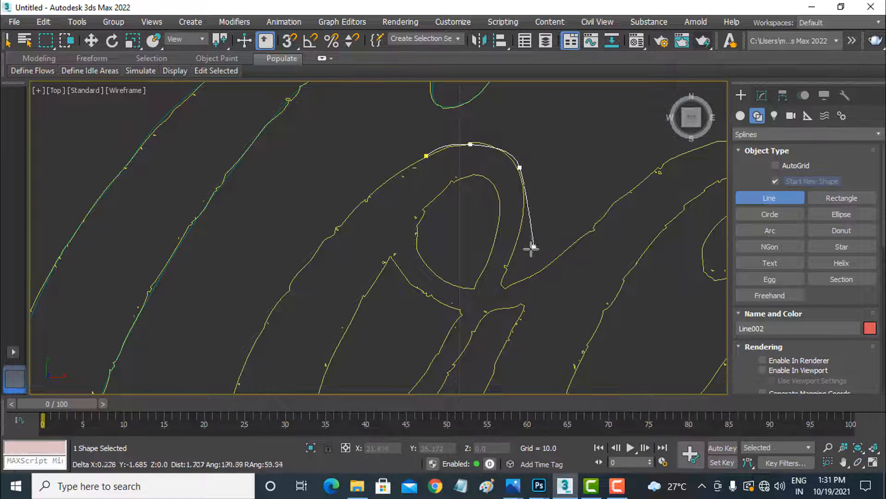
click(521, 230)
click(516, 240)
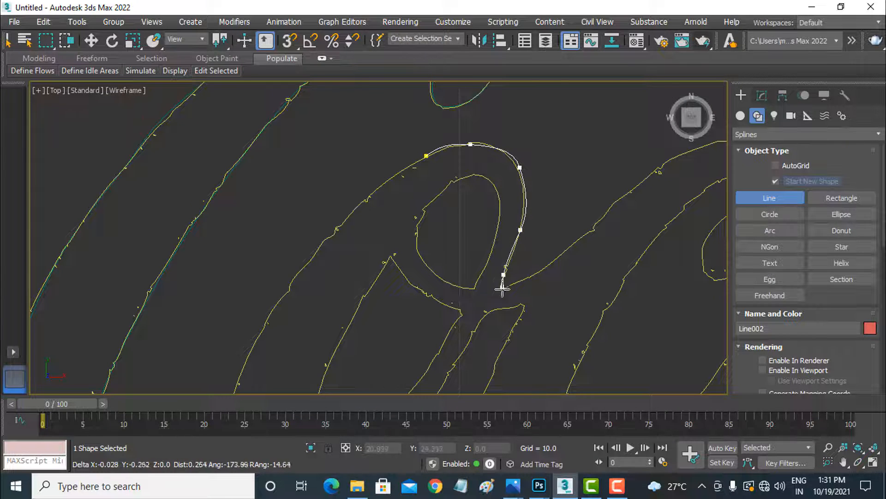
- Trace from the notch beside the first letter o up the connecting stroke, over the c's crest and around its hook
click(566, 256)
click(620, 201)
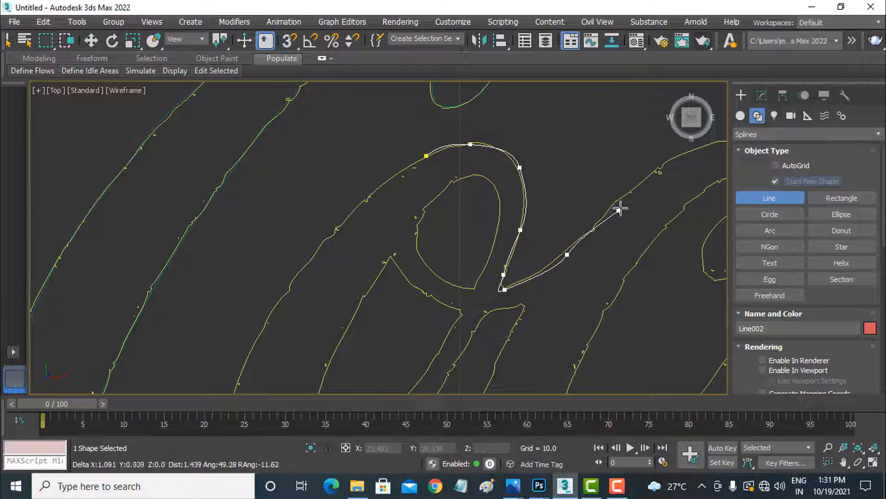
click(625, 198)
middle_drag(577, 214, 380, 257)
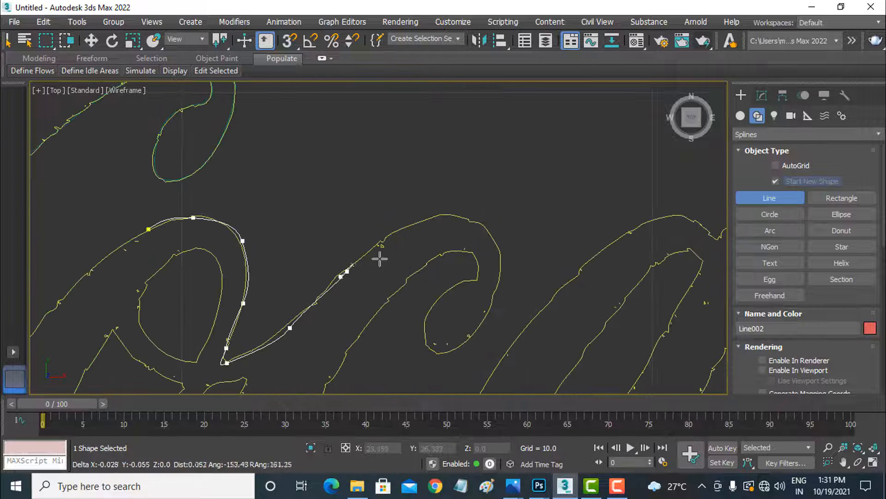
click(418, 222)
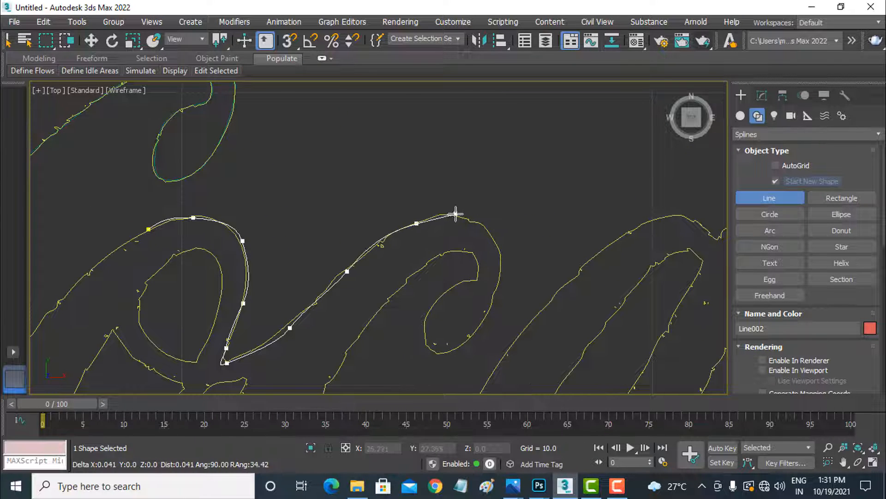
click(499, 244)
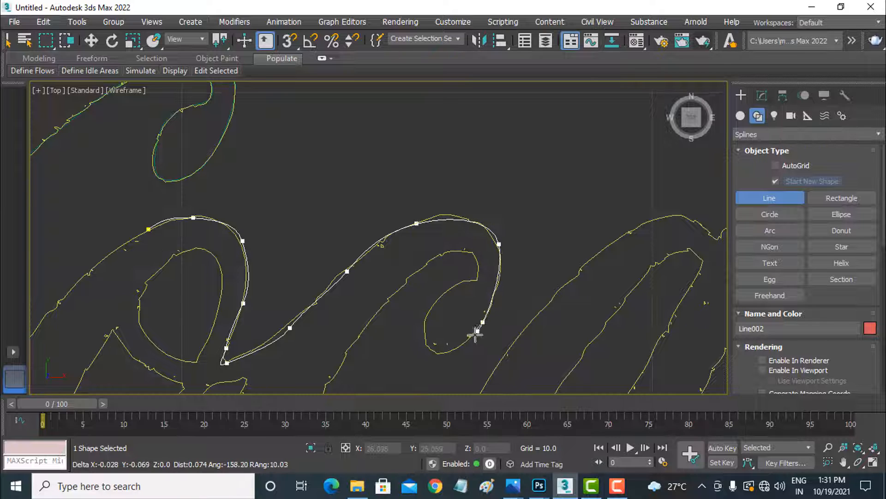
click(448, 352)
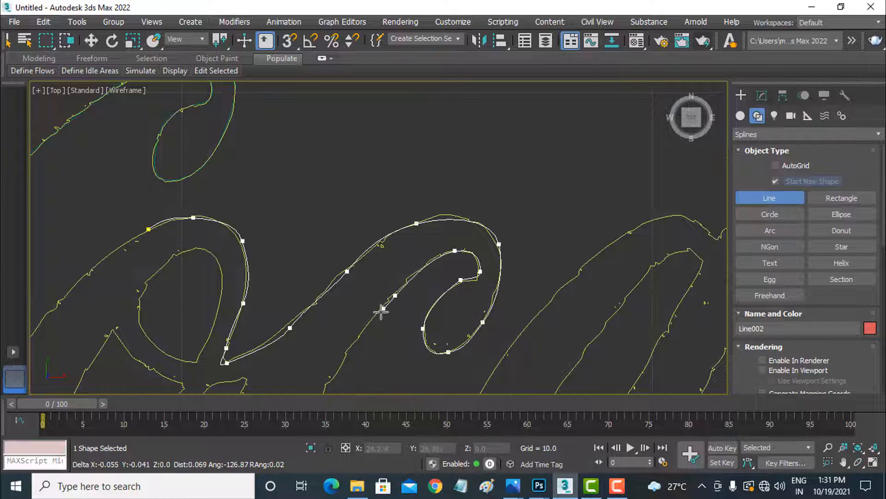
- Trace the c's inner edge down from the hook, around the bottom of its bowl and onto the stroke joining the a
middle_drag(323, 348, 416, 206)
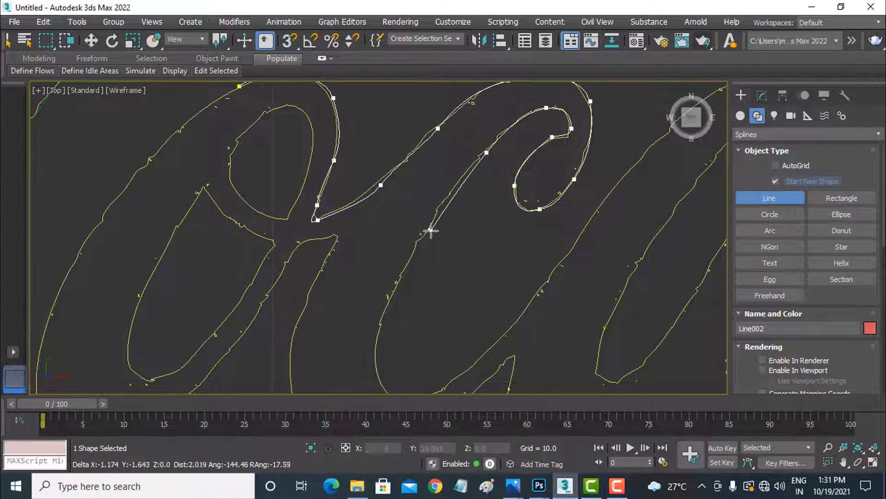
click(422, 238)
middle_drag(379, 328, 378, 219)
click(376, 231)
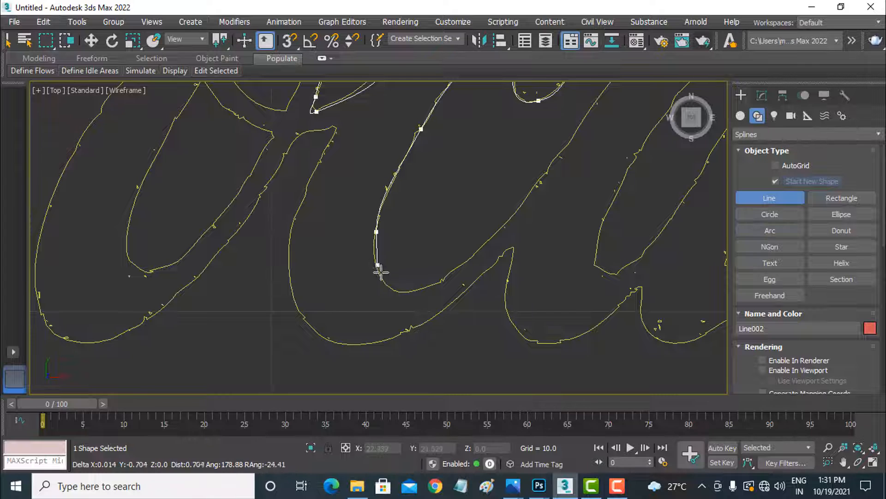
click(463, 265)
- Trace the connecting stroke up along the a's outer left edge and over its rounded crest
middle_drag(570, 174, 481, 272)
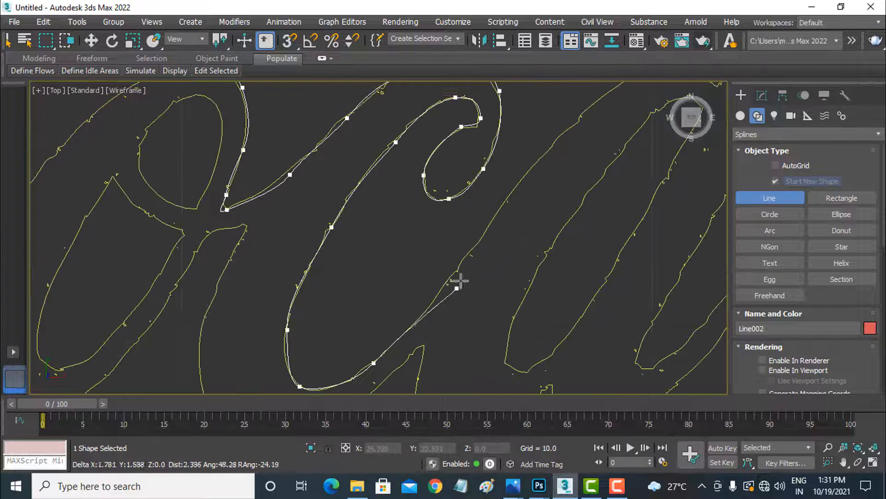
click(480, 244)
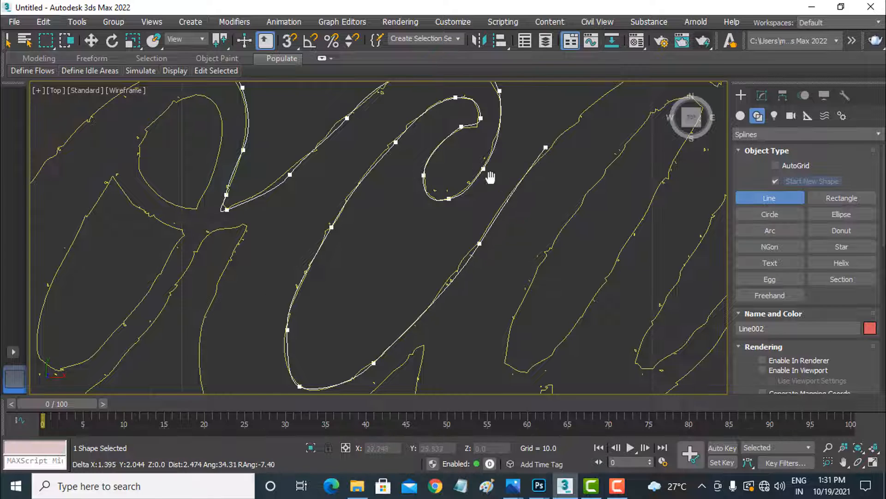
click(566, 135)
middle_drag(589, 116, 402, 216)
click(416, 199)
click(470, 172)
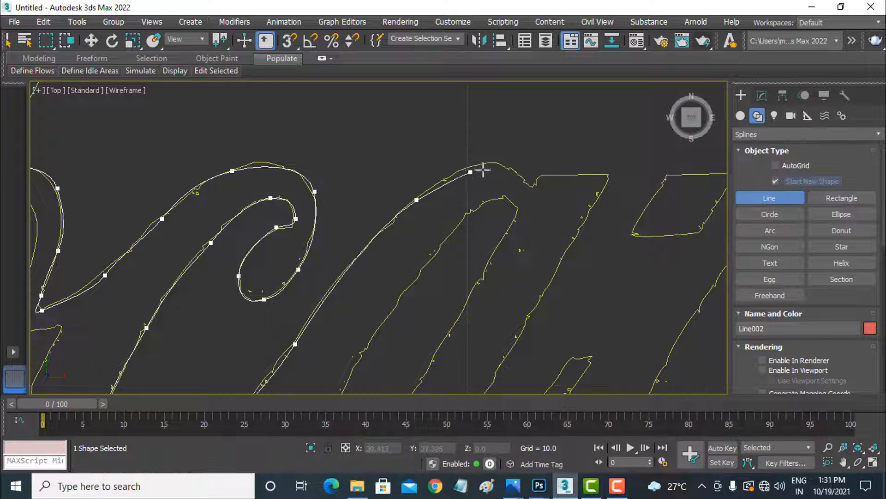
click(491, 164)
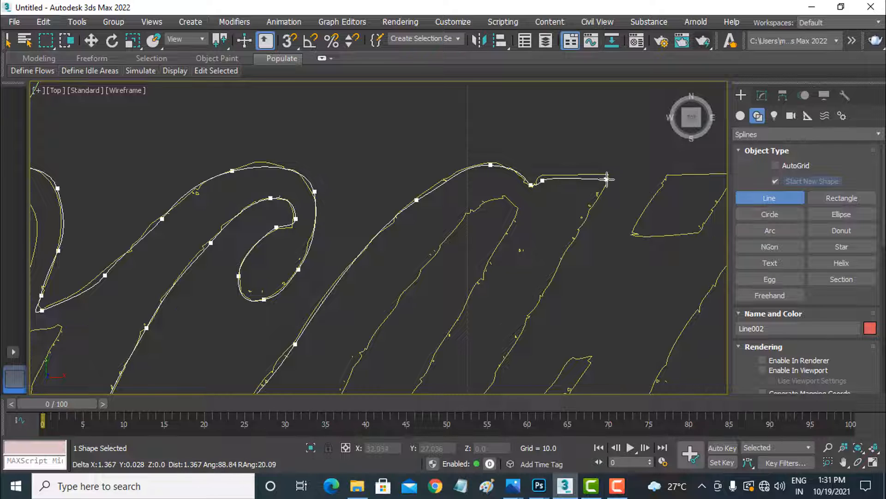
- Trace down the a's right stem, around its inner bend and up the exit stroke to its tip
click(529, 321)
middle_drag(482, 364, 517, 187)
click(507, 201)
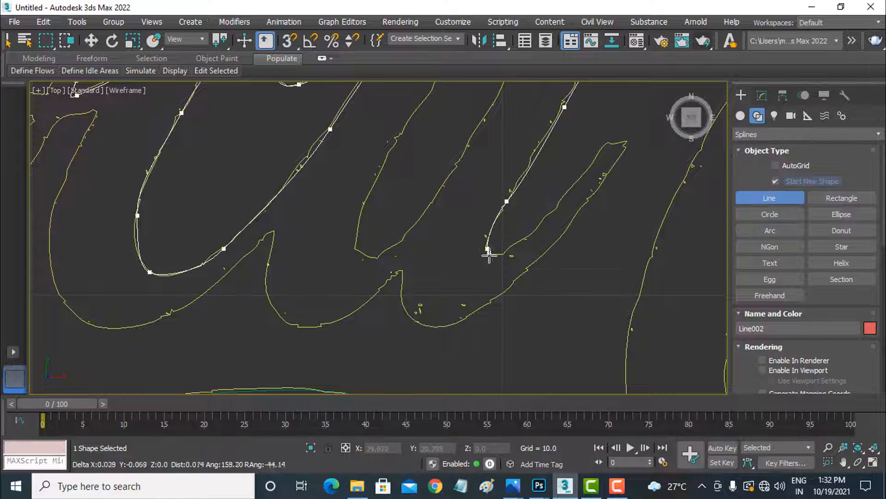
click(510, 252)
click(558, 204)
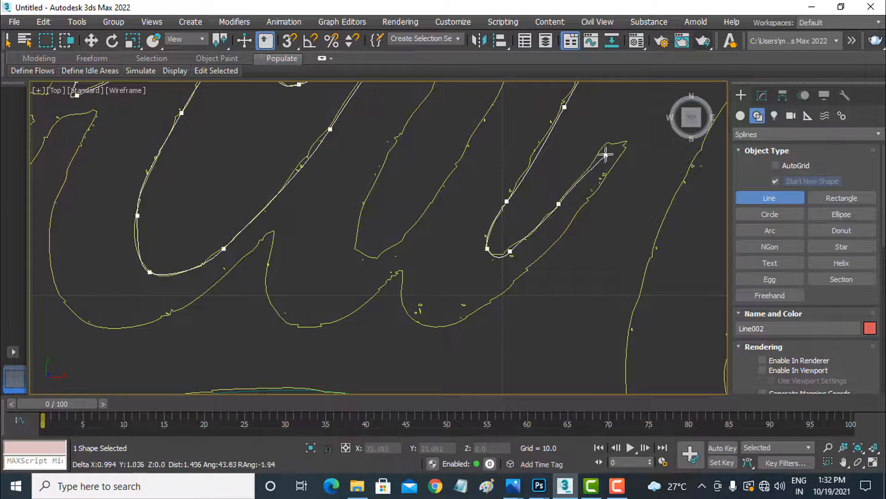
click(625, 147)
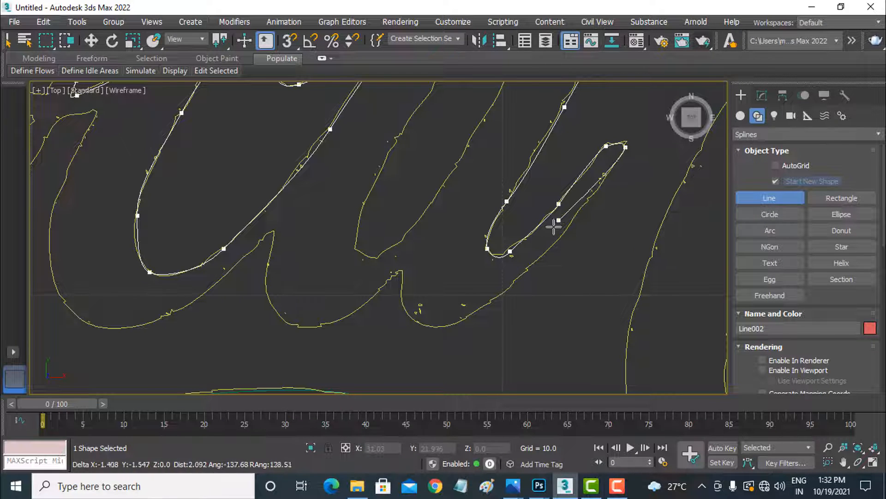
- Trace back along the exit stroke's lower edge, under the a's two bottom curves and up toward the notch beside the c
click(544, 254)
click(532, 266)
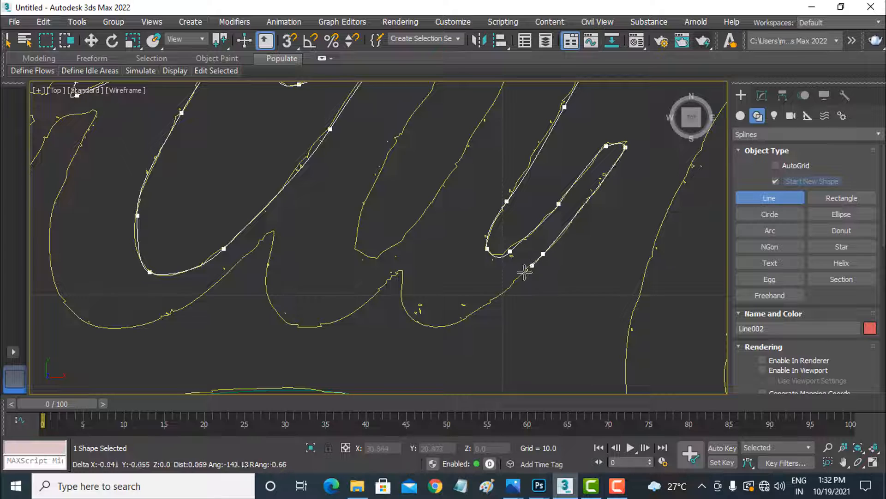
click(482, 307)
click(437, 326)
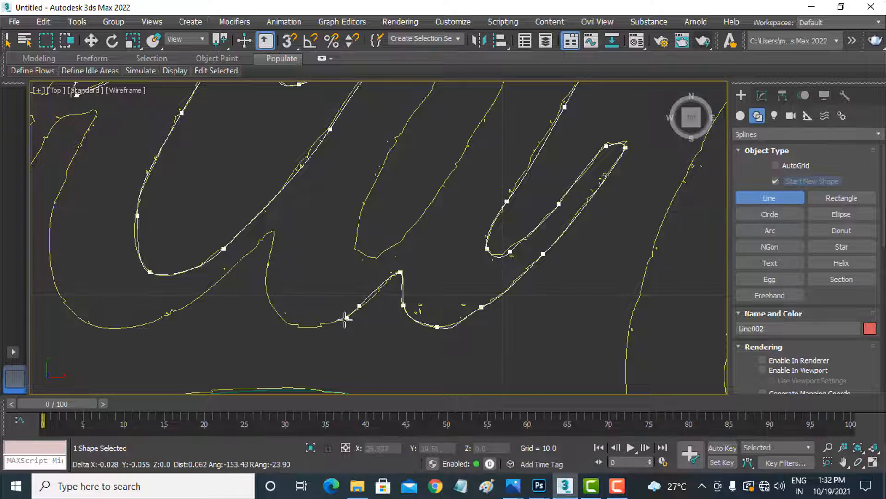
click(281, 318)
click(269, 291)
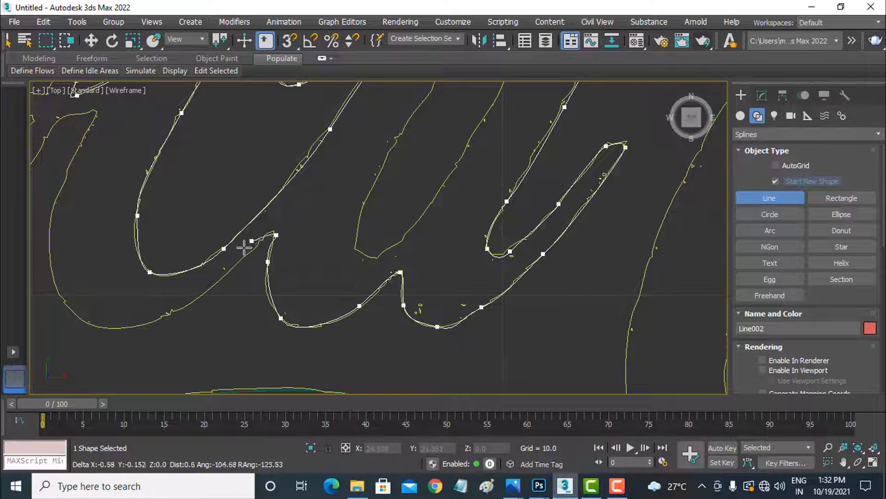
- Trace the underside of the c from the notch, around its bottom curve and up its outer left edge
click(232, 267)
click(194, 304)
middle_drag(221, 302, 425, 262)
click(360, 279)
click(336, 285)
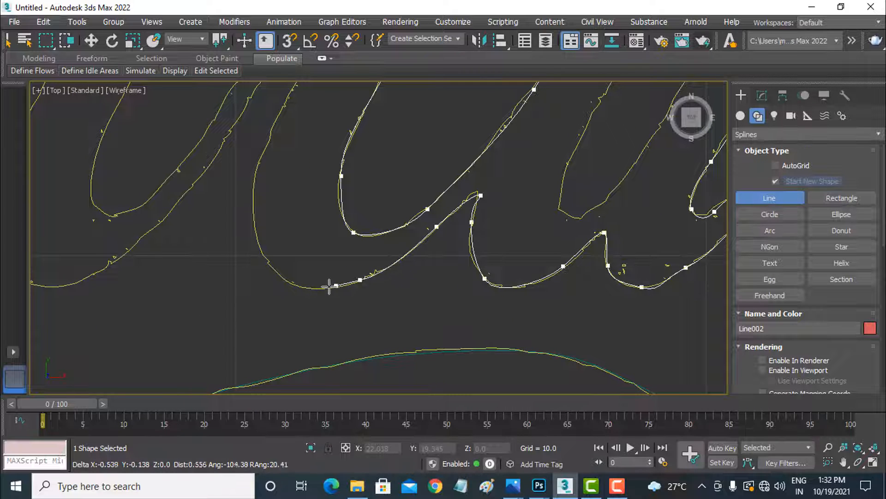
click(282, 278)
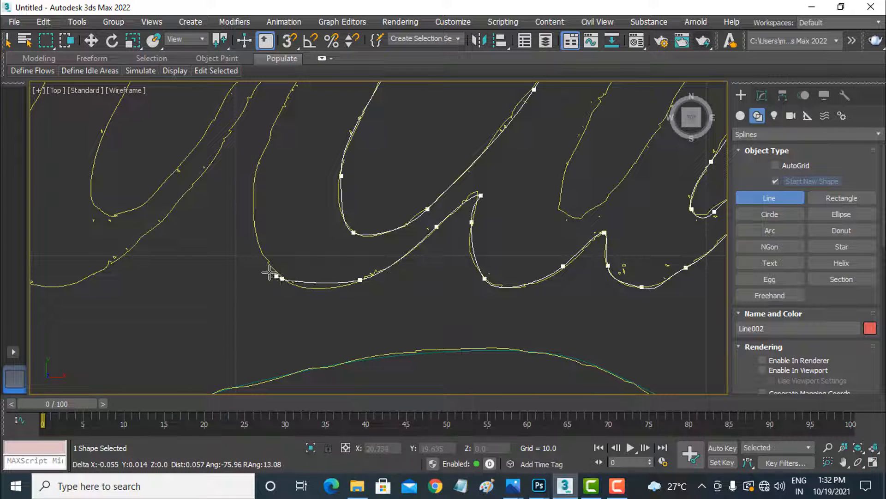
click(253, 187)
- Trace over the pointed tip between the c and first o, down the o's right outer edge and around its bottom
middle_drag(287, 119, 250, 273)
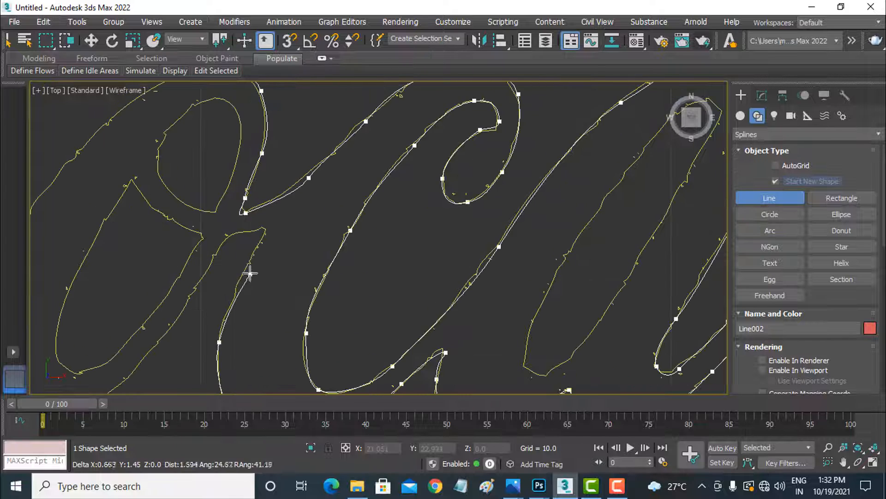
click(258, 251)
click(233, 233)
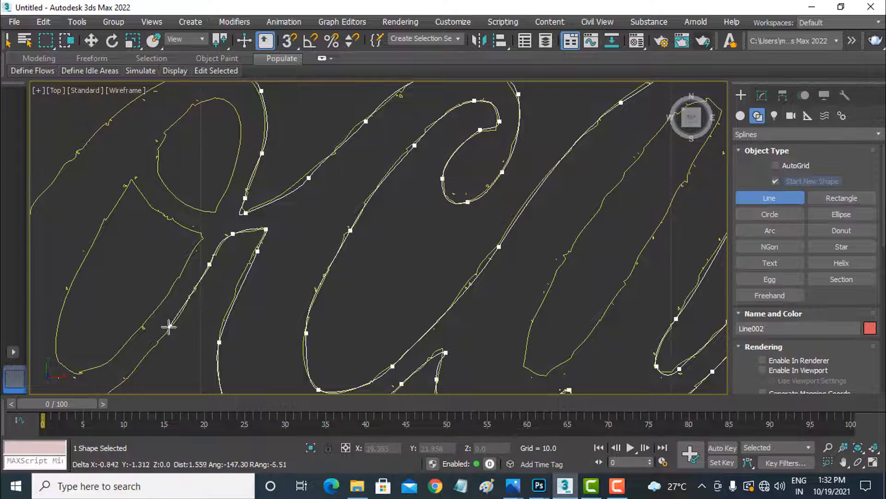
middle_drag(135, 367, 272, 262)
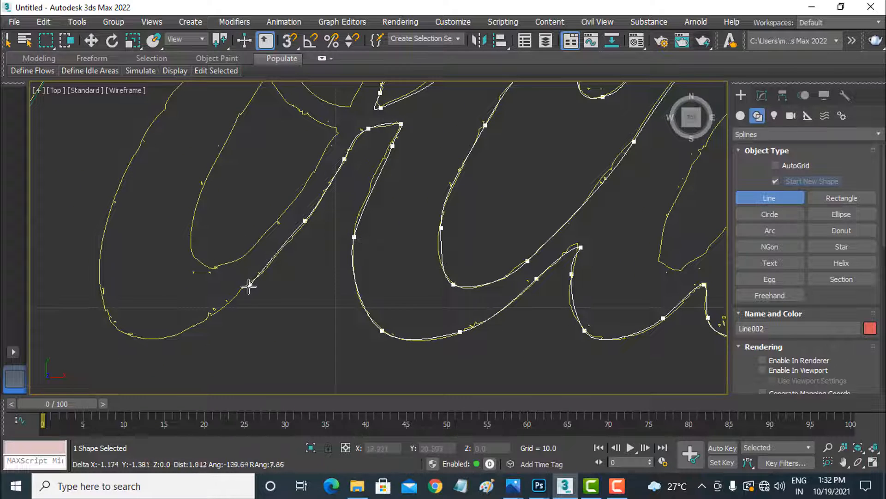
click(250, 286)
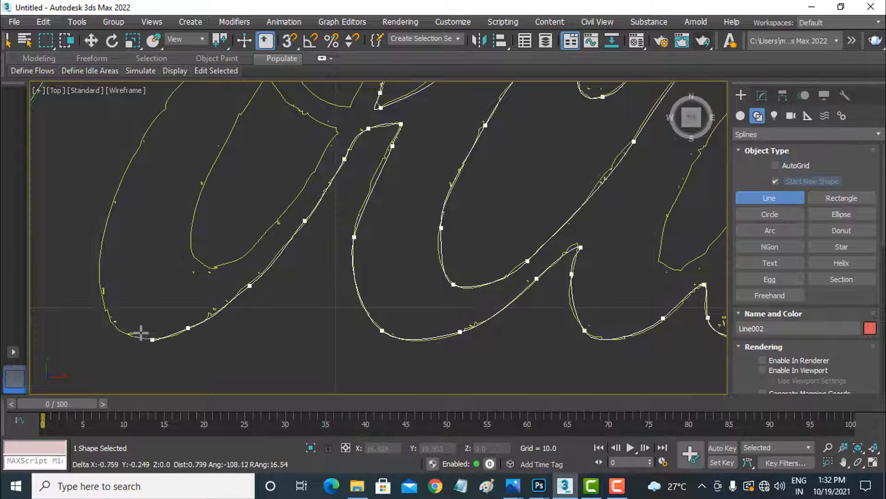
click(113, 328)
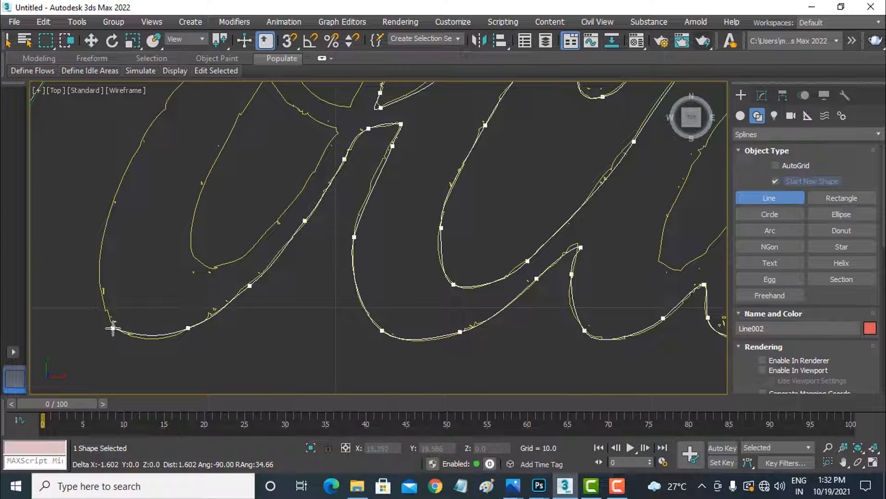
- Trace up the first o's left outer edge to the starting point and close the spline
click(105, 220)
click(155, 129)
middle_drag(149, 155, 105, 296)
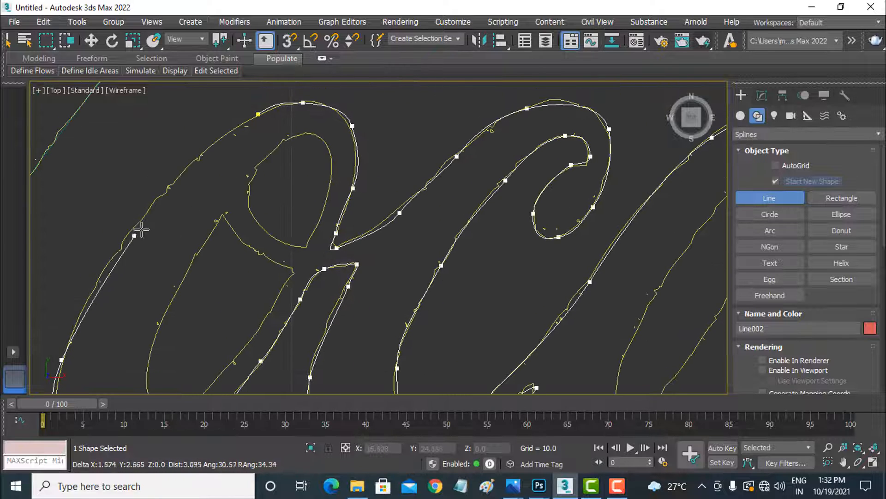
click(150, 210)
click(200, 153)
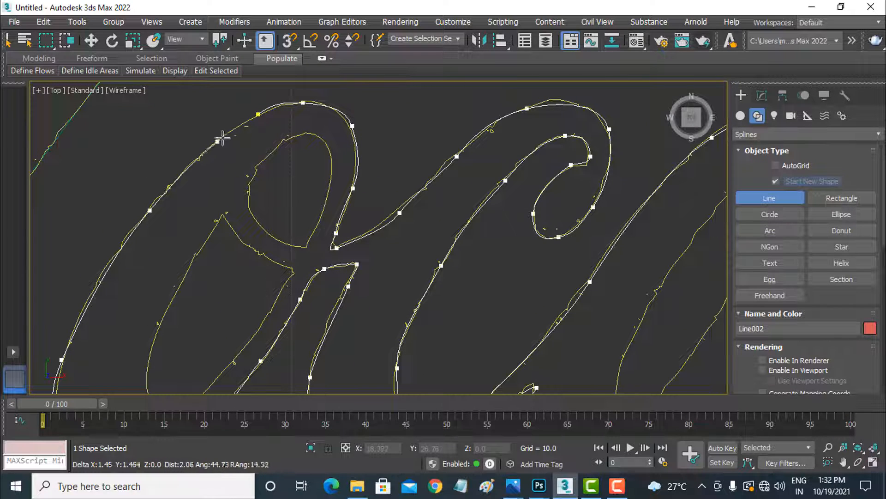
click(257, 115)
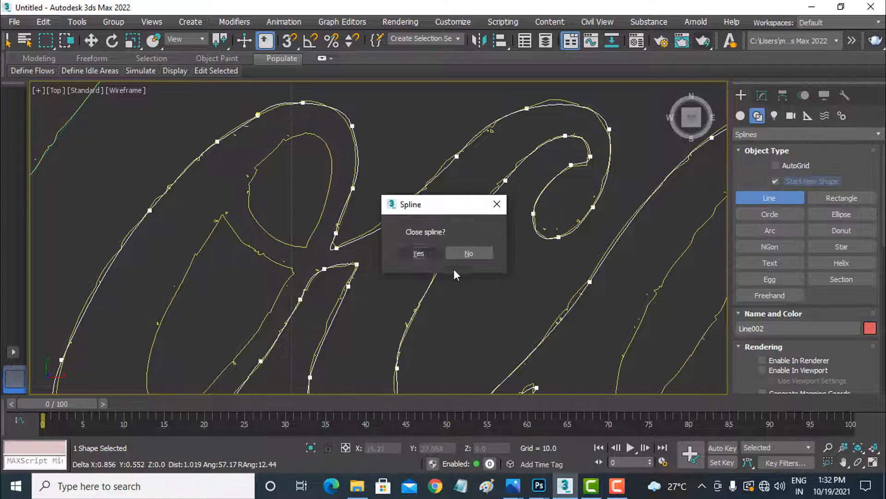
click(431, 257)
- Trace the small upper loop opening inside the first o with a new Line spline and close it
click(307, 133)
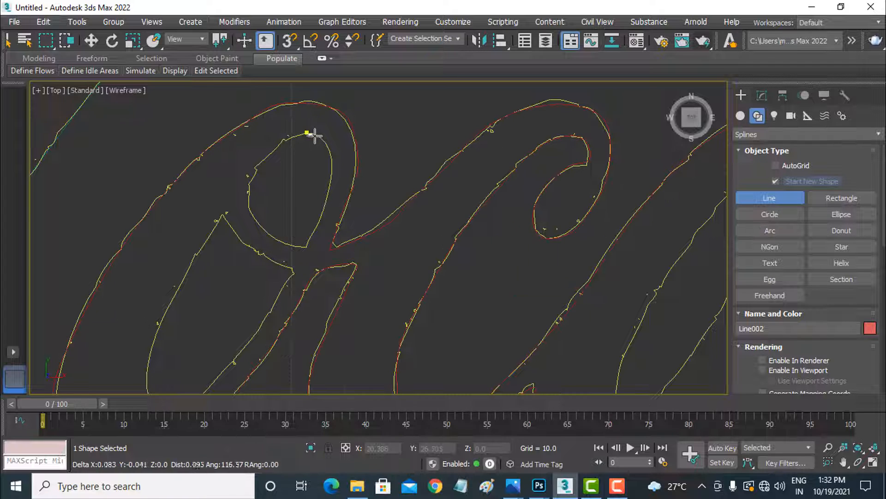
click(329, 147)
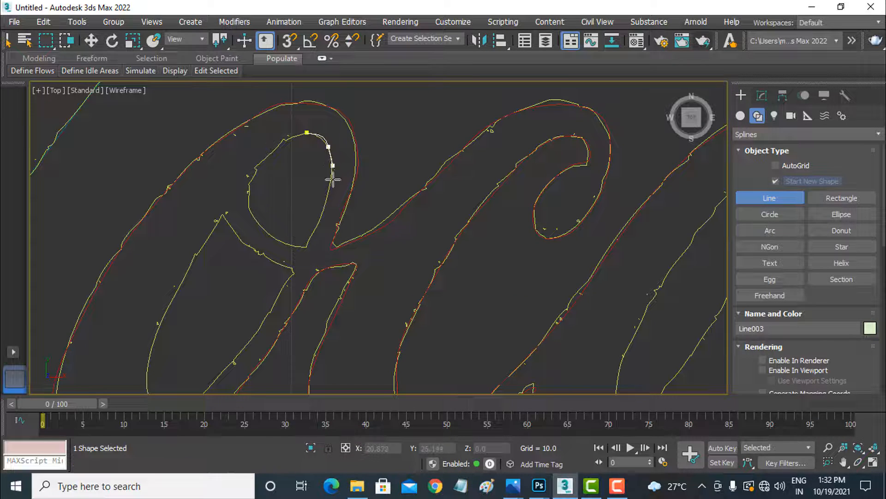
click(316, 228)
click(298, 250)
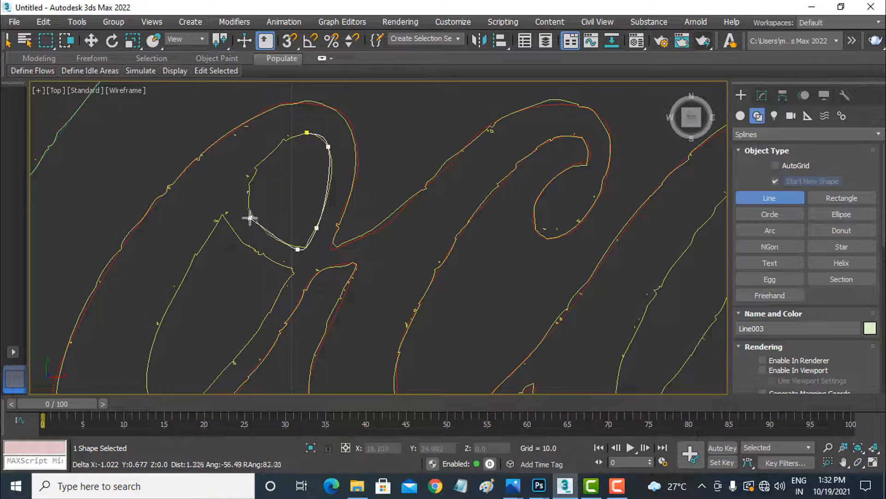
click(248, 210)
click(258, 162)
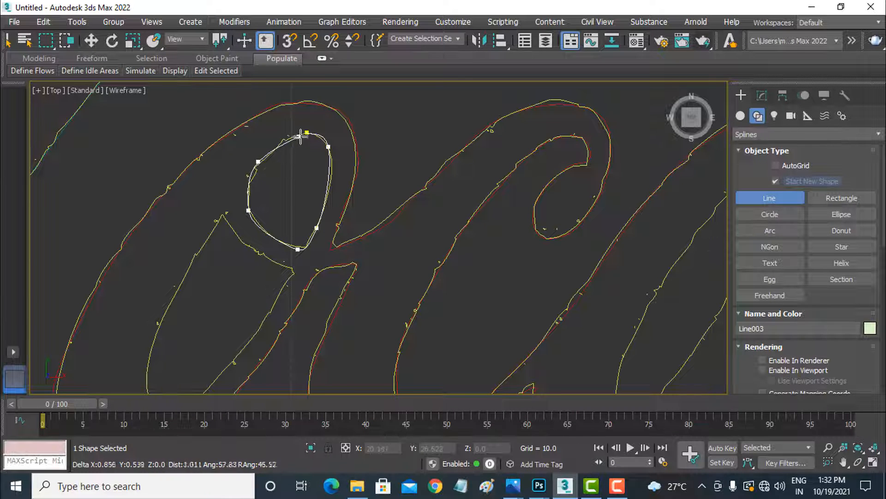
click(306, 134)
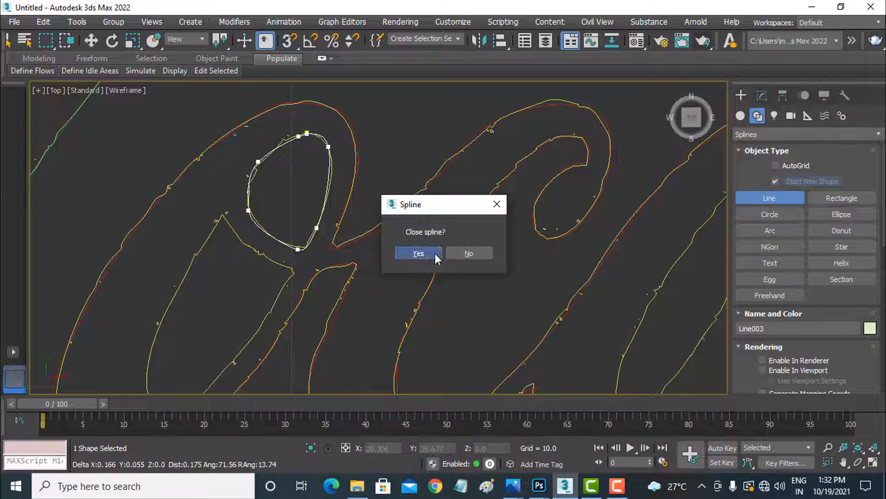
click(433, 253)
- Trace the large lower opening inside the first o with a new Line spline and close it
middle_drag(293, 251, 319, 171)
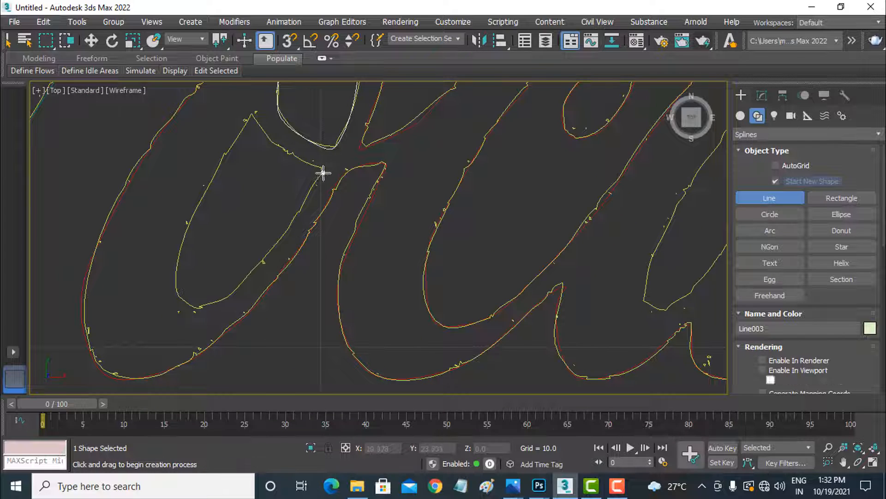
click(323, 173)
click(271, 255)
click(241, 284)
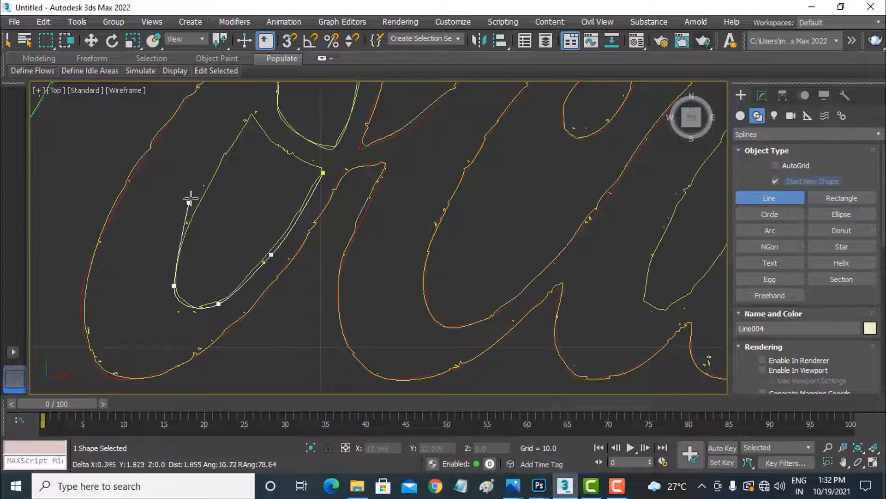
click(210, 178)
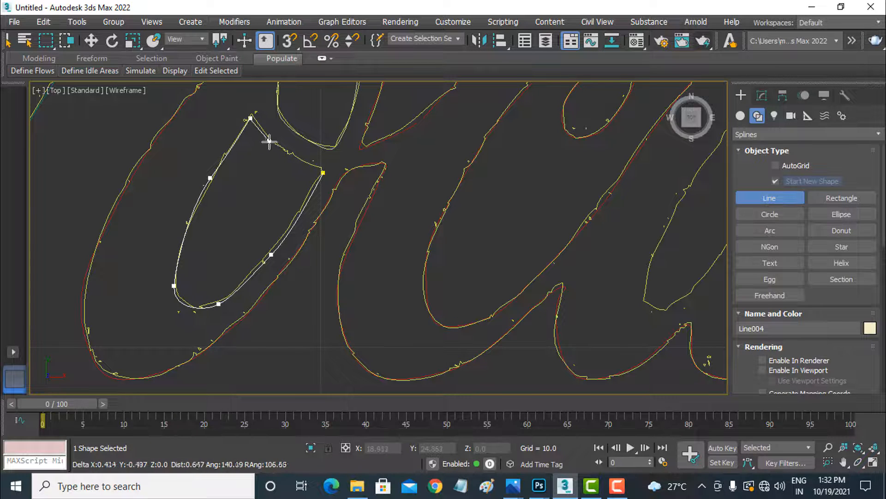
click(325, 175)
click(429, 254)
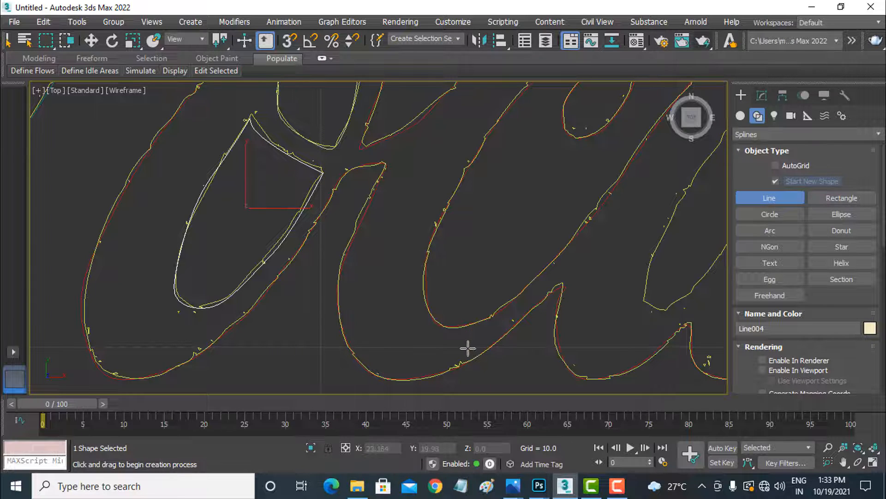
- Start a new Line spline at the tip of the first a's inner opening and trace down its right edge and around its bottom
middle_drag(536, 259, 404, 333)
middle_drag(481, 257, 394, 249)
click(573, 103)
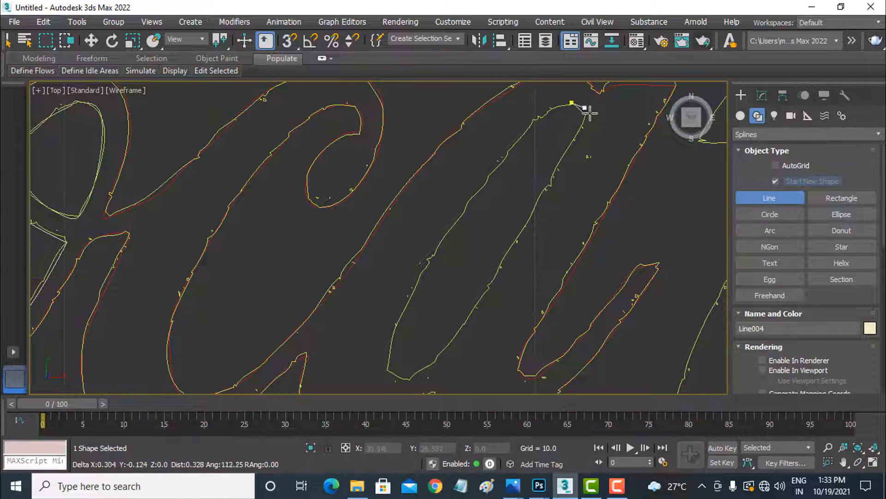
click(586, 118)
click(534, 215)
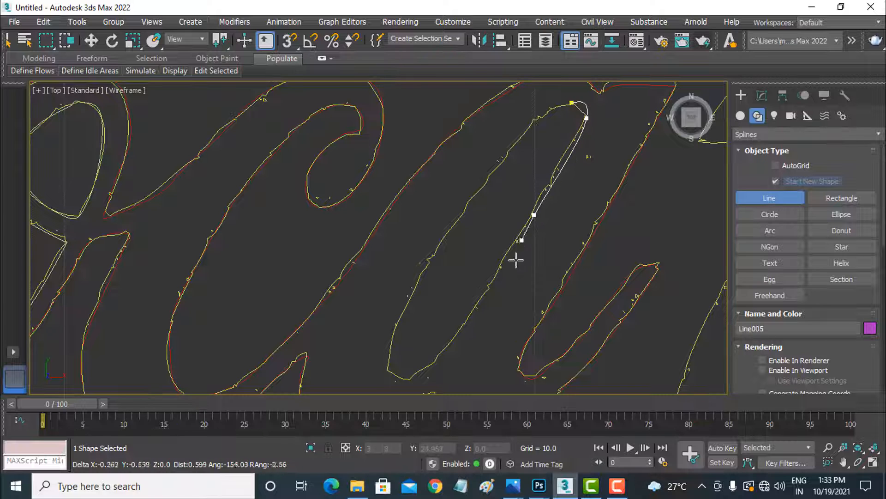
click(466, 323)
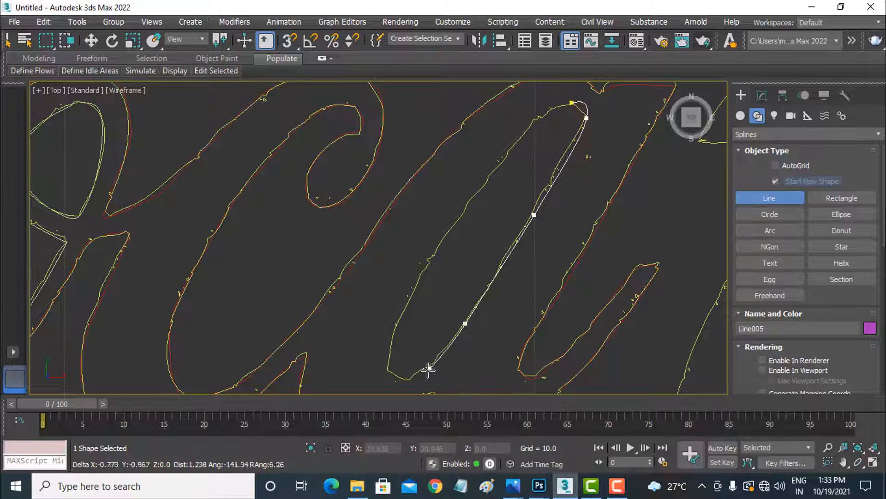
click(391, 372)
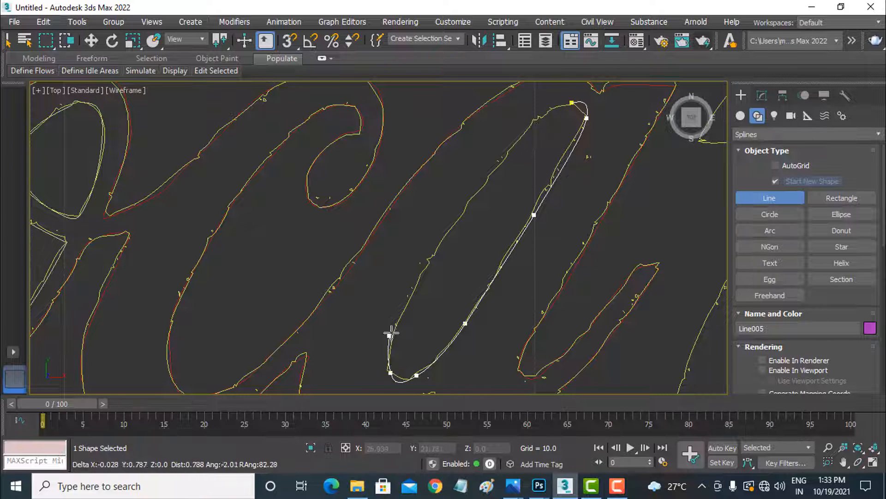
- Trace up the left edge of the first a's inner opening to the starting point and close the spline
click(407, 304)
click(475, 194)
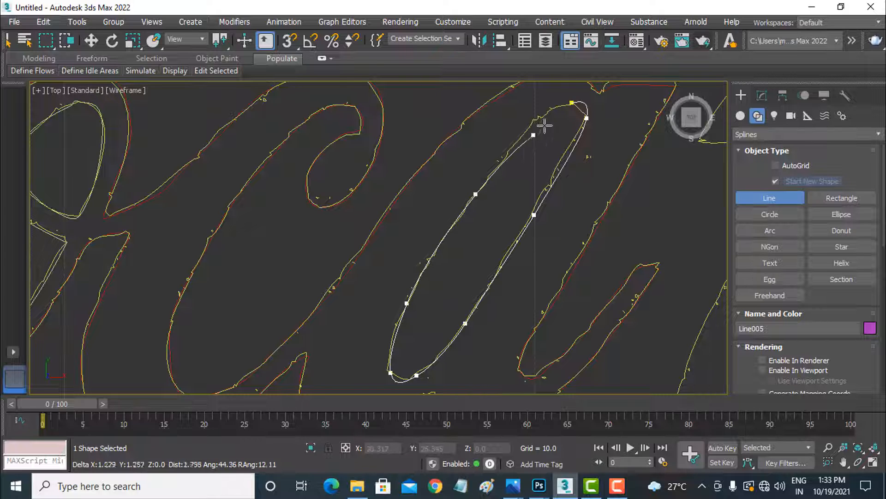
click(553, 110)
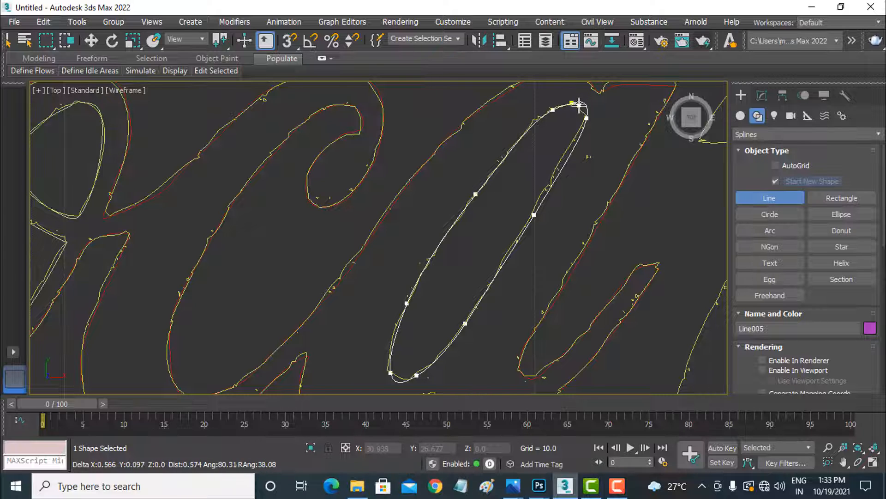
click(582, 104)
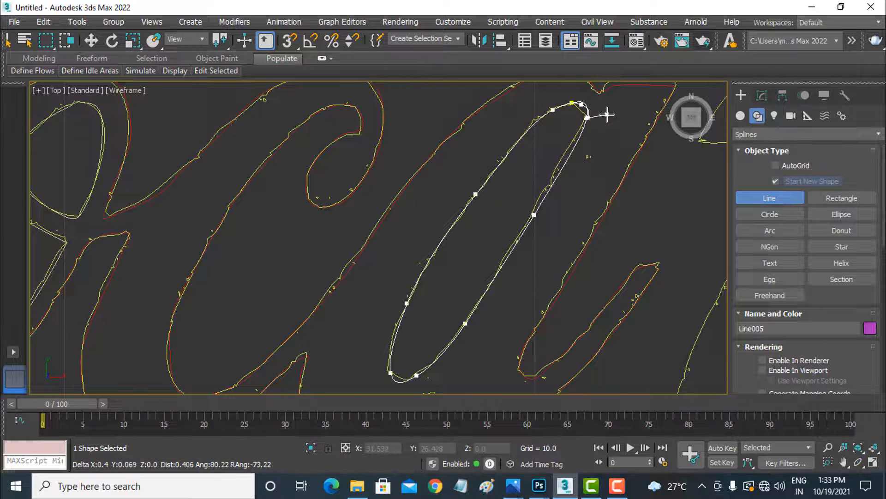
click(571, 100)
click(440, 253)
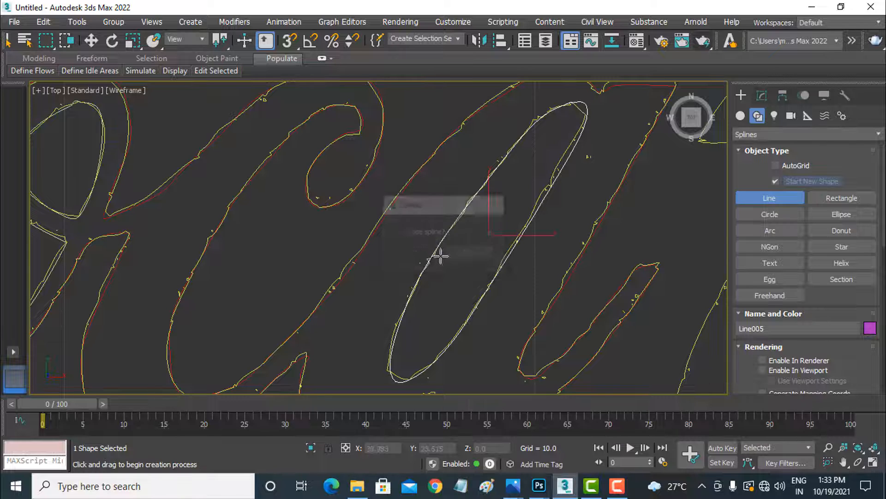
- Try moving the traced "oca" outline away from the imported path, and undo the move
scroll(539, 259, down, 5)
middle_drag(559, 310, 468, 281)
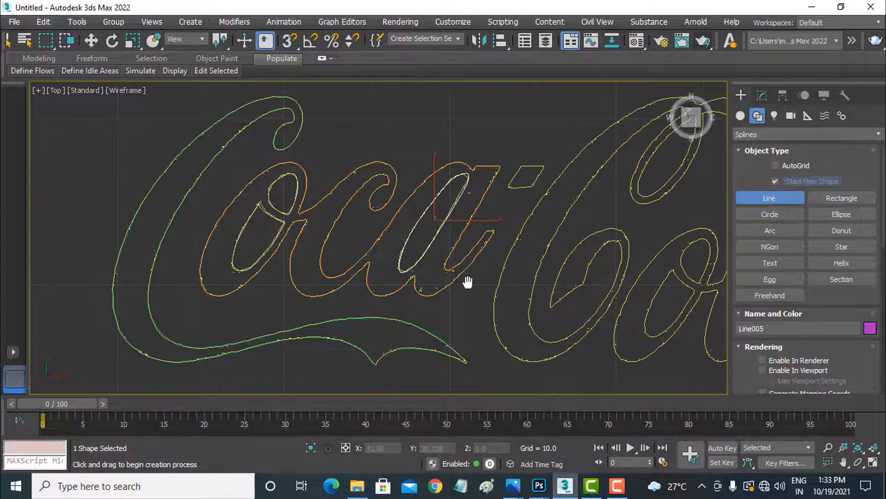
click(91, 40)
click(475, 121)
click(483, 166)
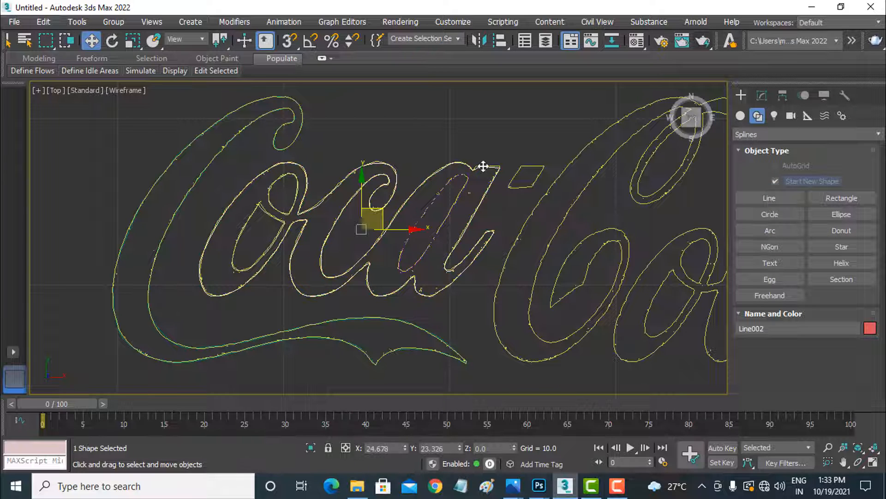
drag(384, 208, 455, 102)
key(ctrl+z)
scroll(462, 190, down, 2)
scroll(425, 196, up, 3)
scroll(460, 190, down, 3)
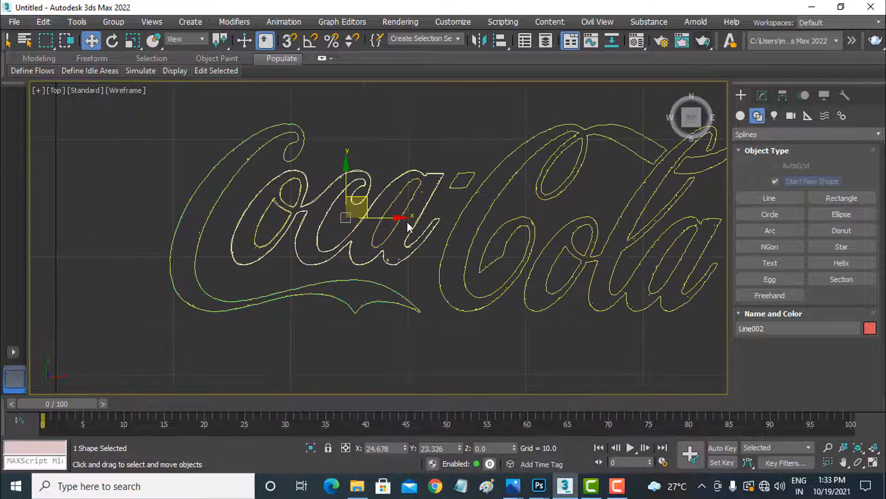
- Trace the slanted hyphen between the two words with a new Line spline and close it
scroll(459, 181, up, 5)
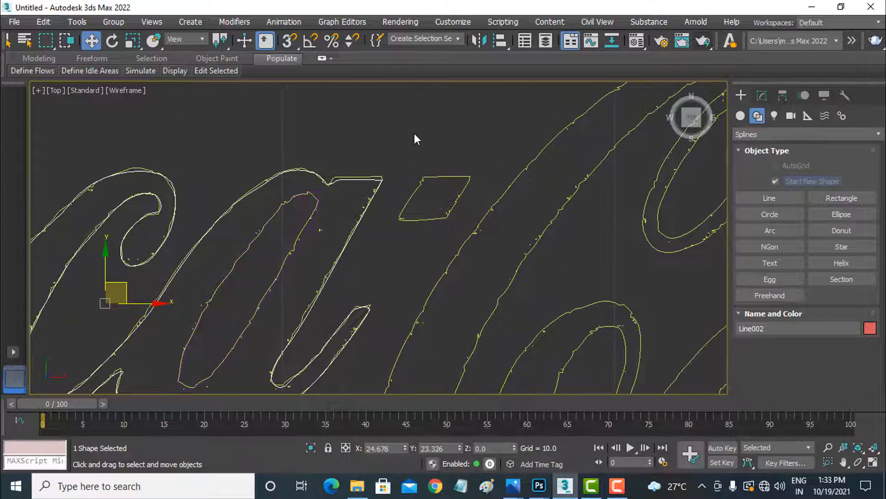
click(769, 197)
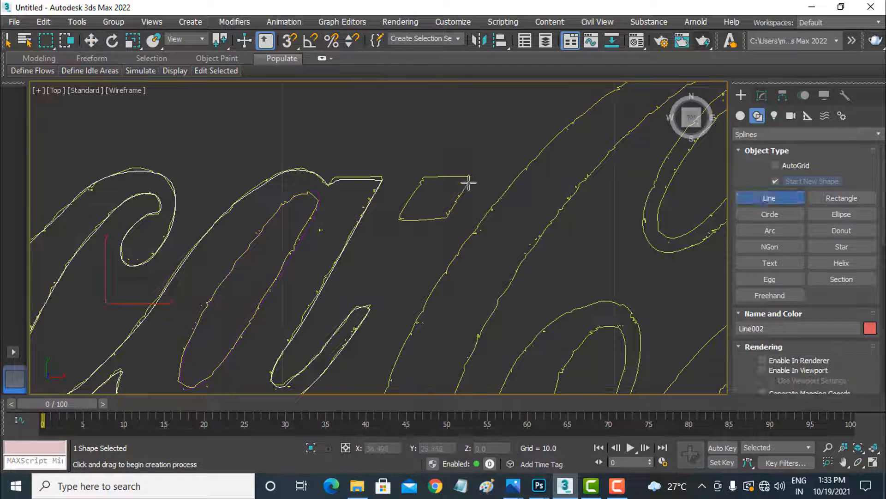
click(421, 177)
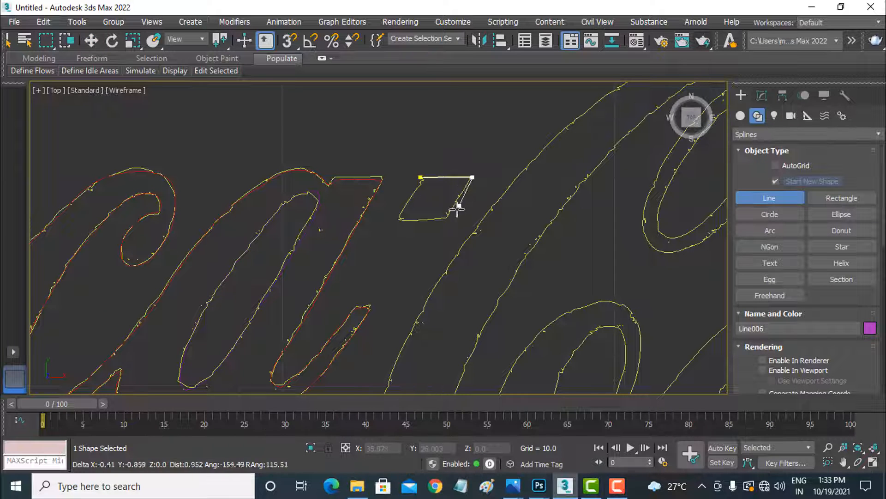
click(420, 175)
click(435, 254)
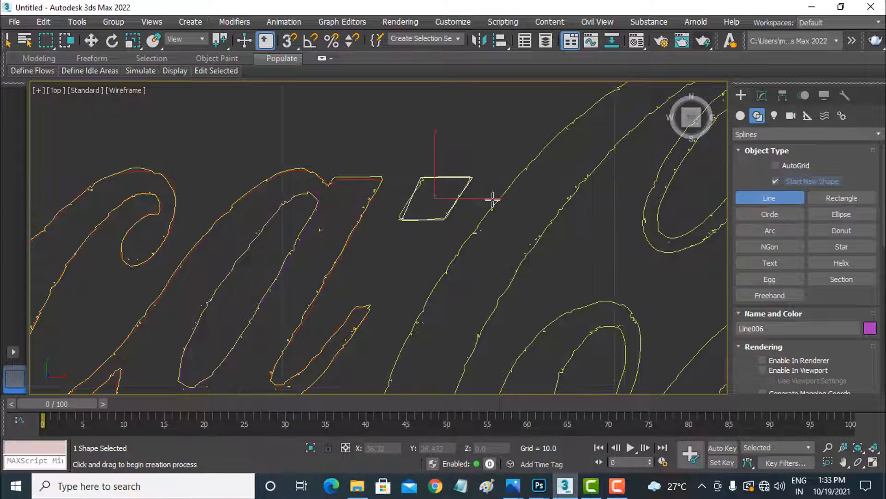
- Start a new Line spline on the second C's outer left edge and trace up over its top to the notch before the ribbon
click(492, 204)
drag(576, 120, 612, 89)
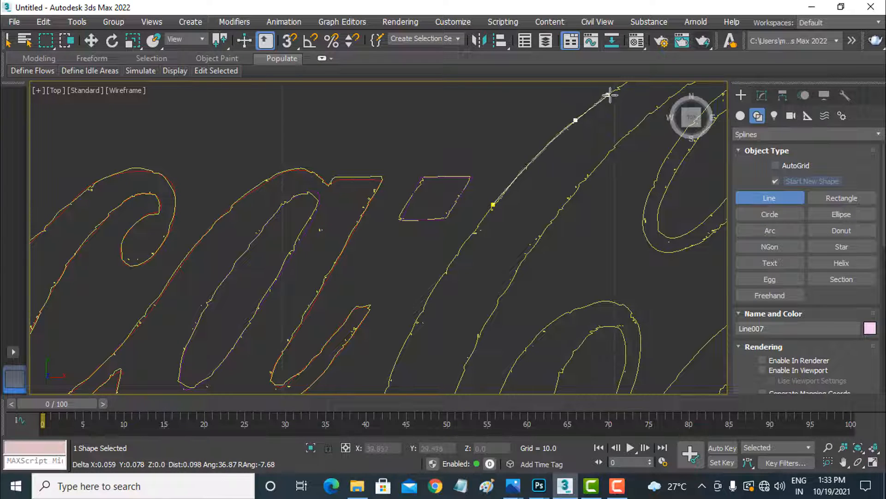
middle_drag(567, 134, 273, 278)
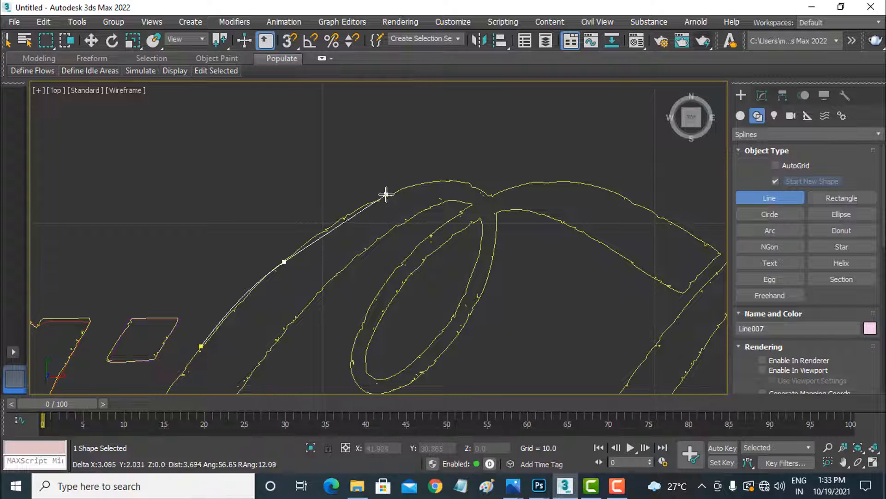
drag(387, 194, 453, 182)
click(466, 181)
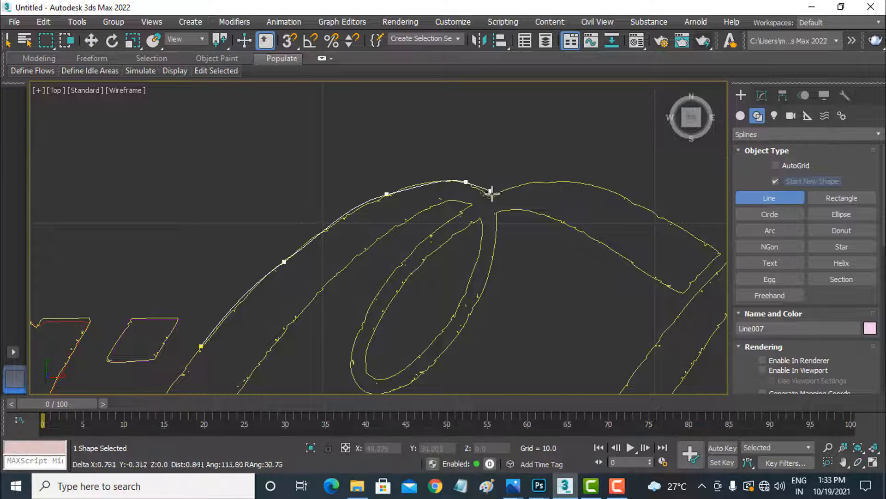
click(493, 195)
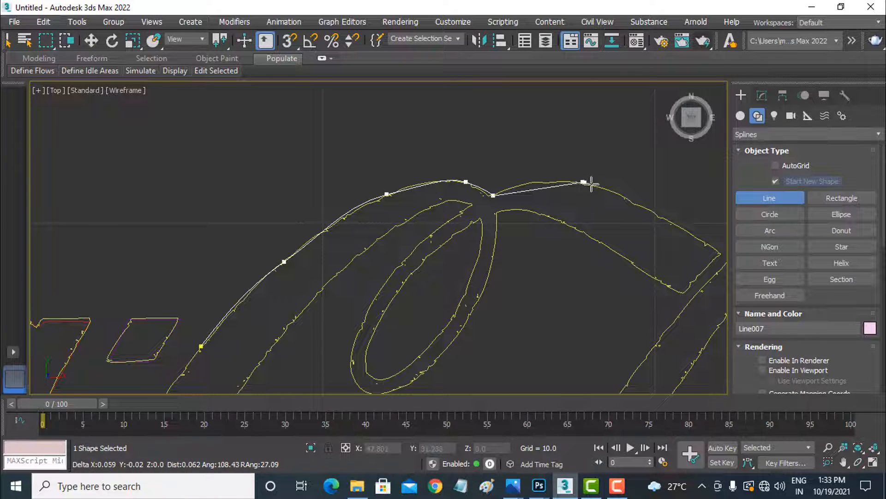
- Trace the second C's ribbon along its upper edge, across its slanted end and back along its underside
drag(592, 183, 616, 190)
middle_drag(621, 212, 434, 178)
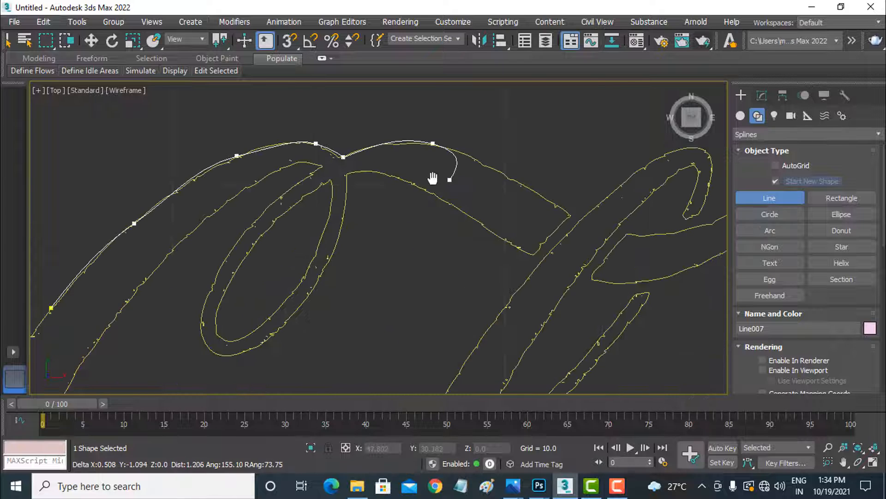
click(573, 216)
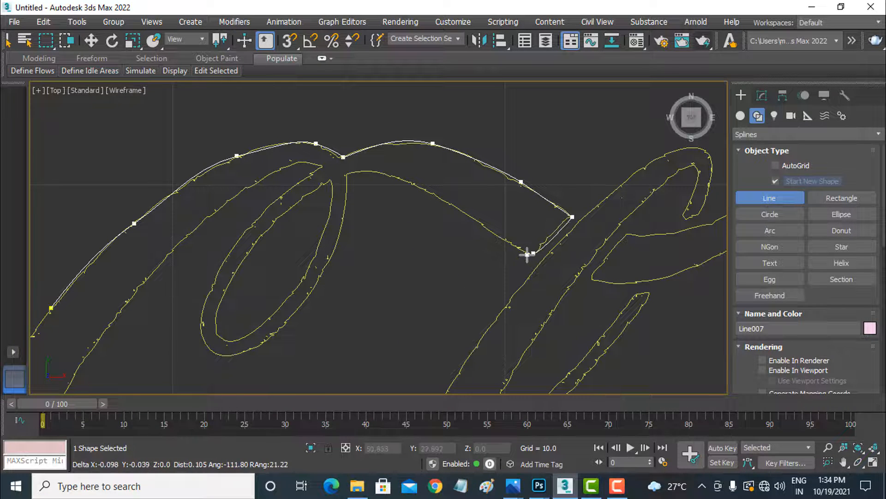
click(398, 179)
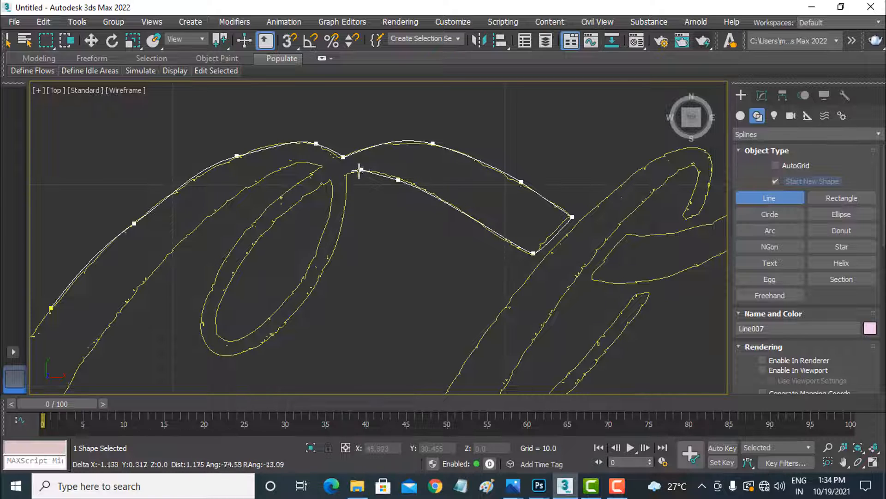
click(346, 176)
- Trace the second C's hanging loop down its outer right edge, around its bottom and up its left edge to the inner tip
click(323, 277)
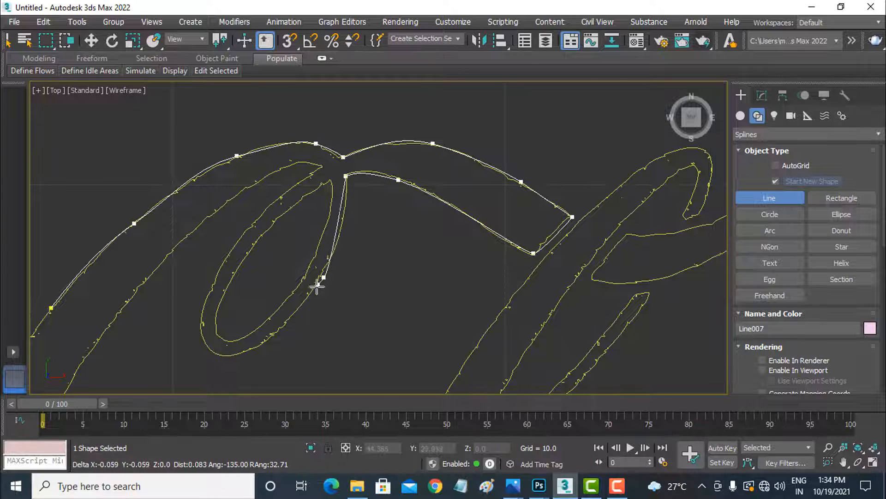
click(261, 345)
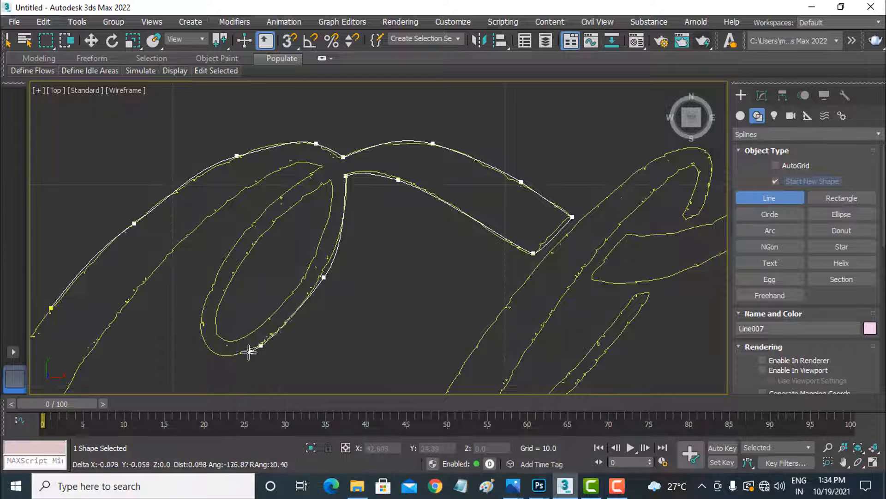
click(210, 347)
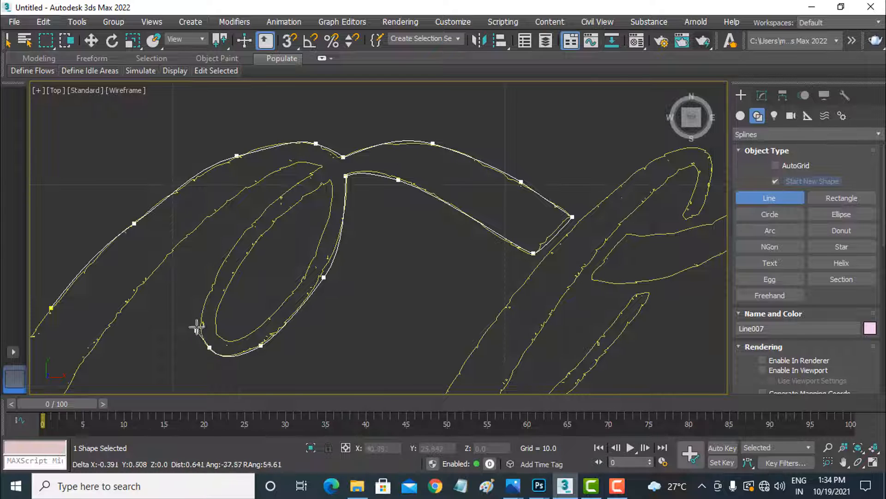
click(211, 284)
click(268, 206)
click(278, 193)
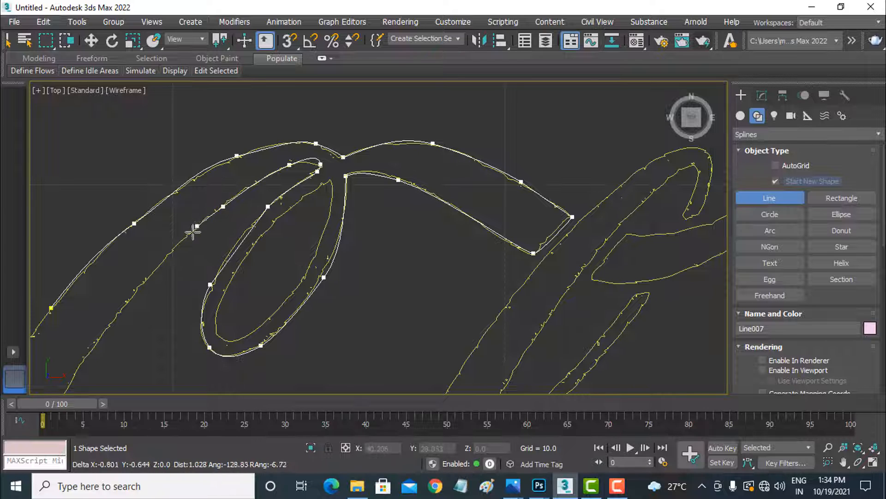
- Trace the second C's stem down its inner edge from below the top to the lower left of the bowl
click(163, 260)
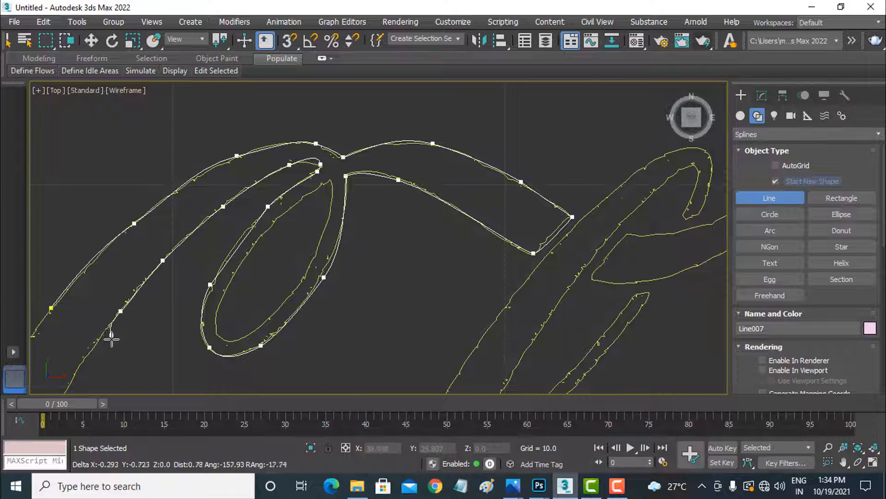
middle_drag(111, 340, 272, 191)
click(231, 240)
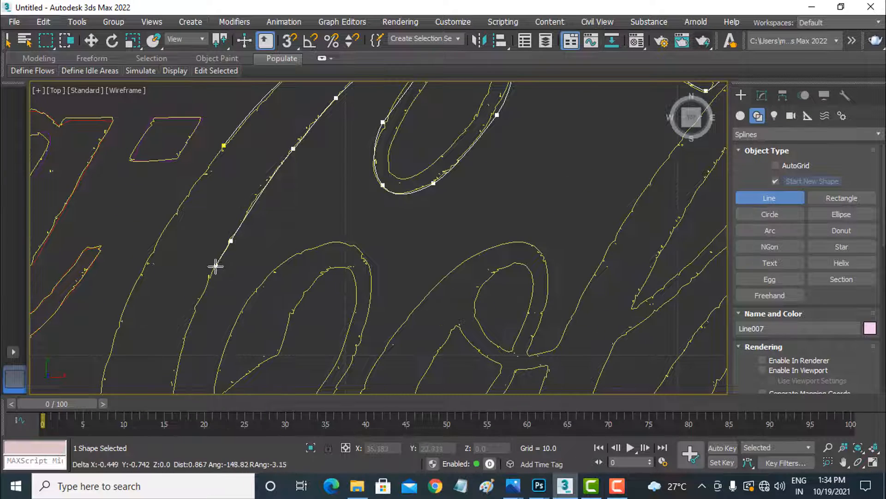
middle_drag(200, 304, 259, 173)
click(234, 240)
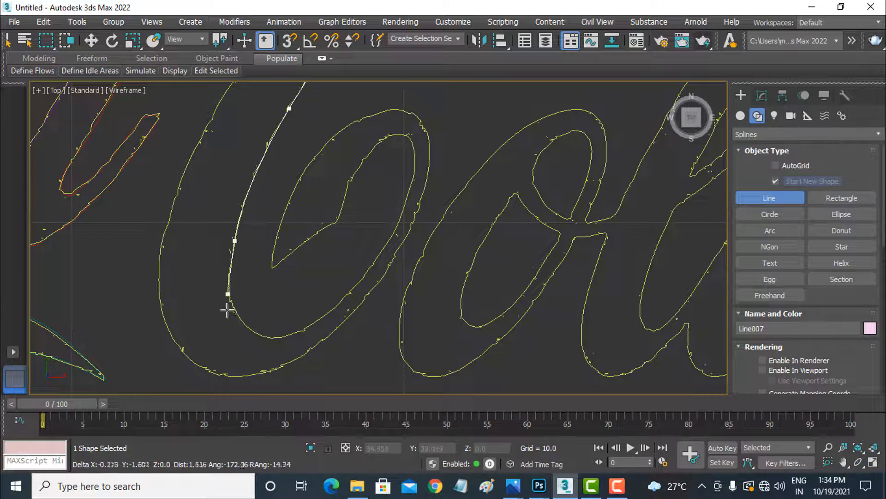
click(245, 322)
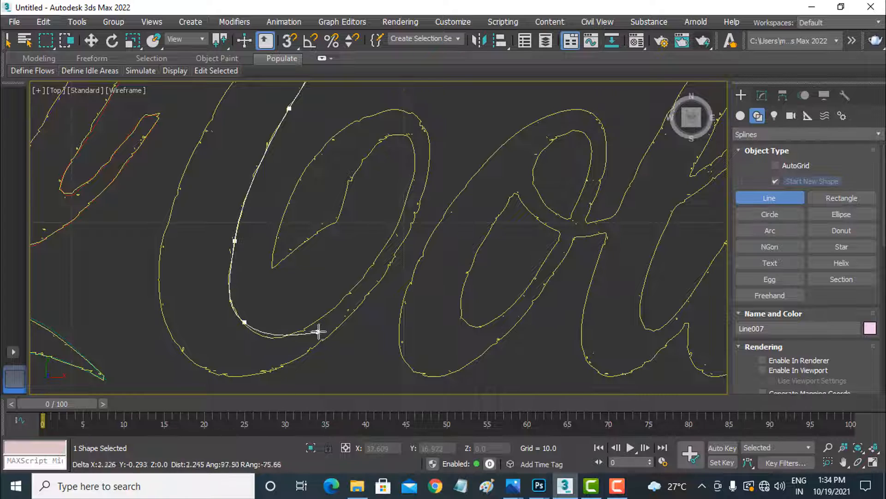
- Trace the second C's inner bowl along the bottom, up the right side and around the curl's inner edge to its pointed tip
click(332, 313)
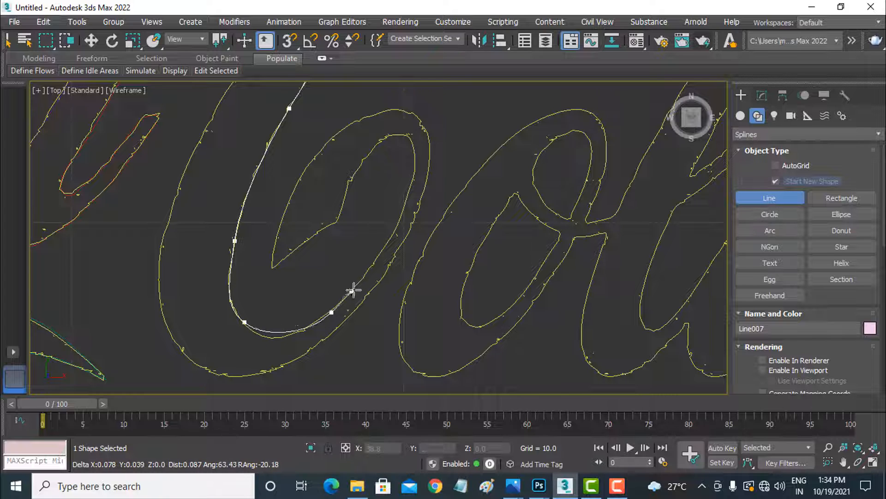
click(404, 206)
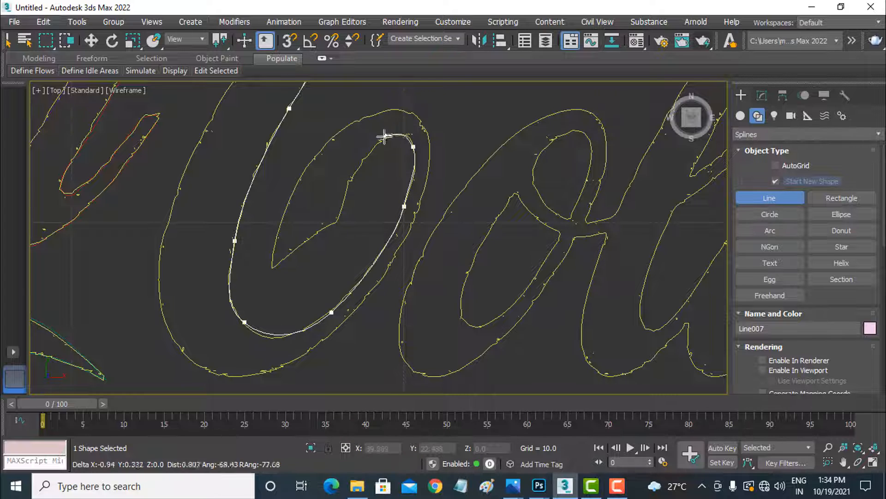
click(346, 188)
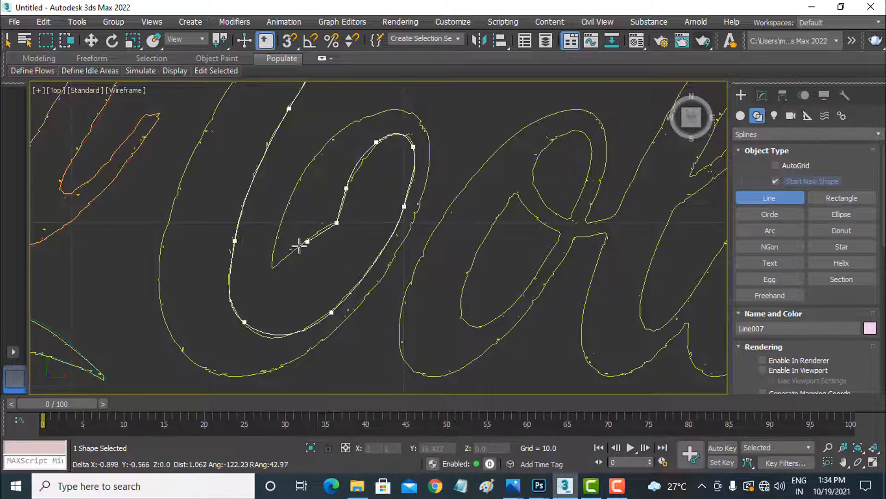
- Trace the outside of the second C's curl from its pointed tip over the top and down the outer right side
click(293, 190)
click(353, 124)
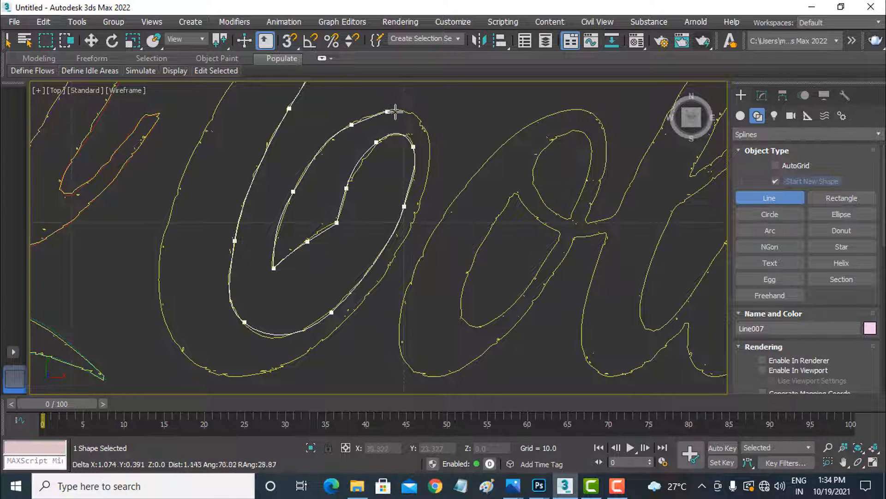
click(410, 112)
click(433, 153)
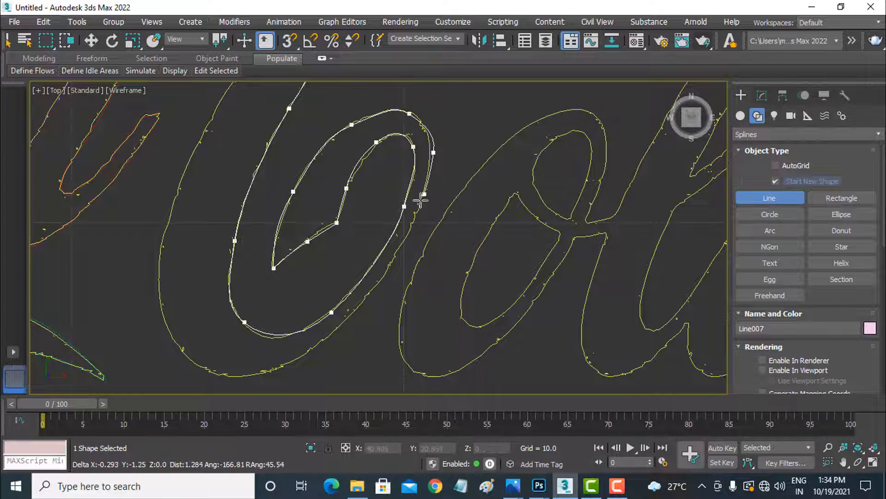
click(410, 230)
click(370, 295)
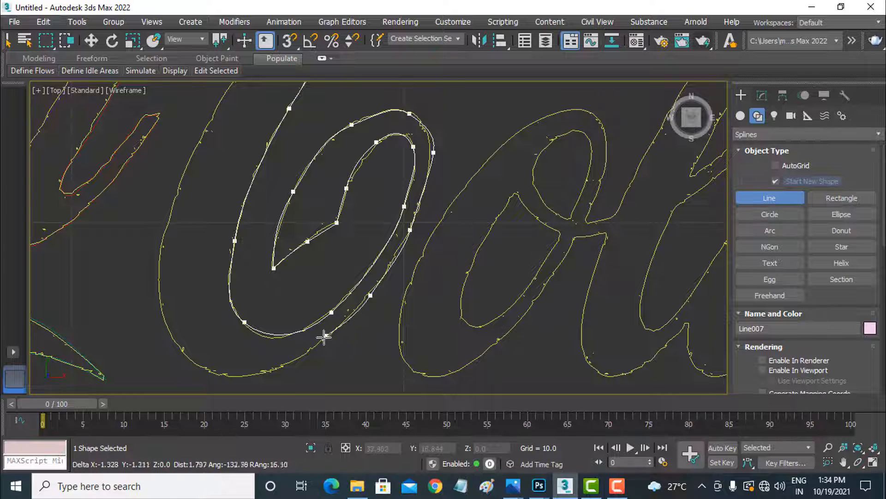
- Trace the second C's outer edge around the bottom and up the left side to the starting vertex, and close the spline
click(313, 346)
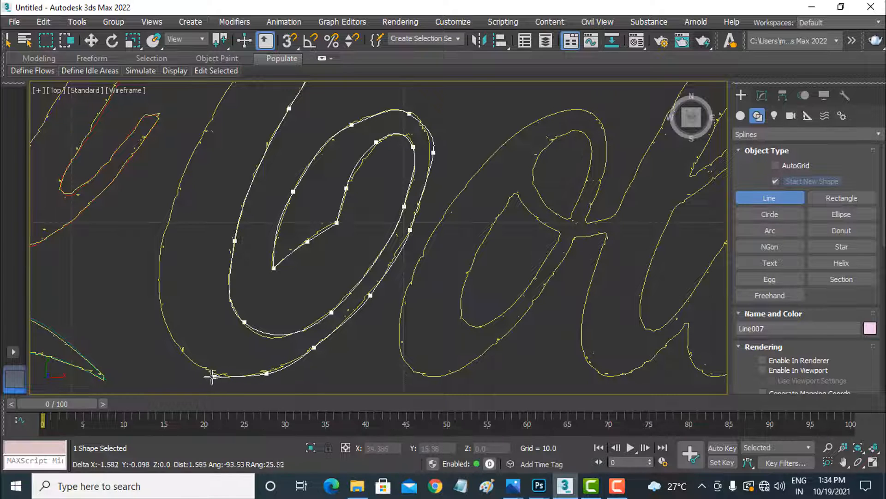
click(197, 363)
click(159, 295)
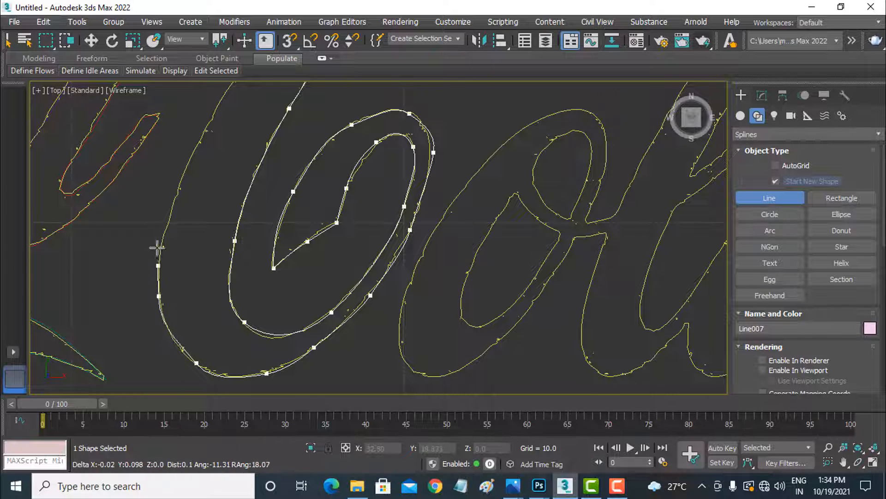
middle_drag(216, 132, 181, 266)
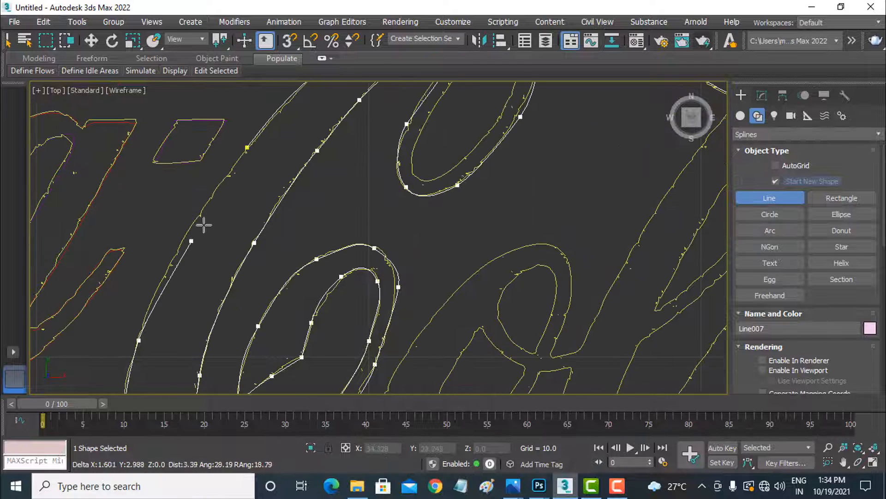
click(210, 200)
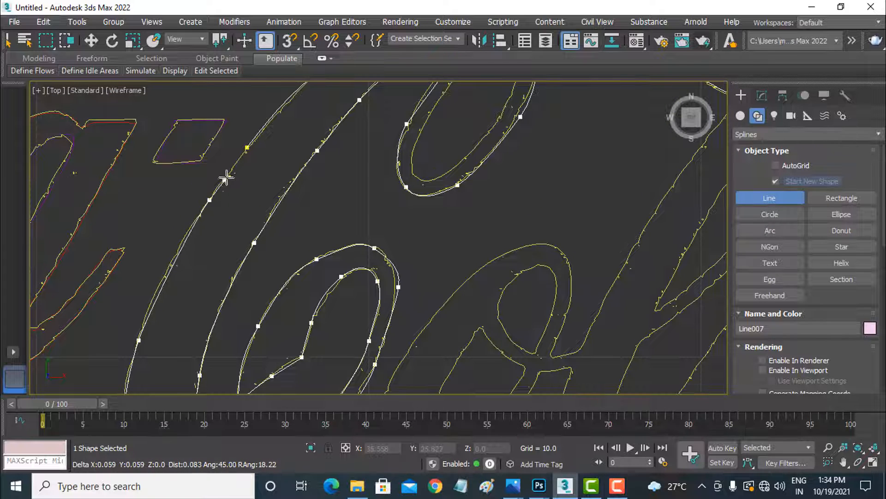
click(247, 149)
click(430, 253)
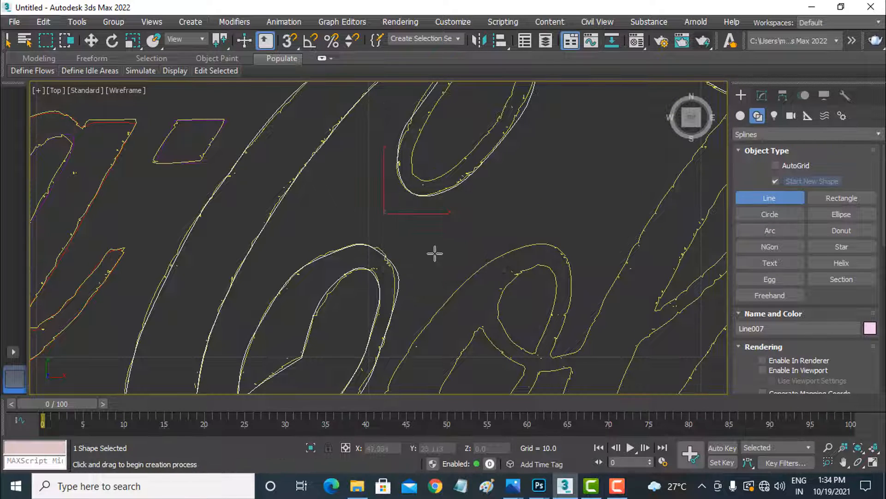
- Start a new Line spline at the upper tip of the hanging loop's inner opening and trace its right edge down to the bottom
middle_drag(472, 164, 466, 281)
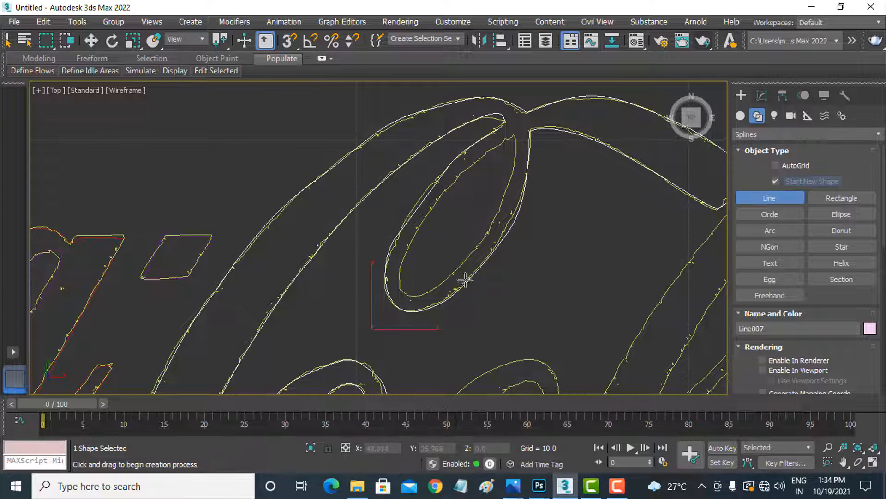
scroll(528, 153, up, 2)
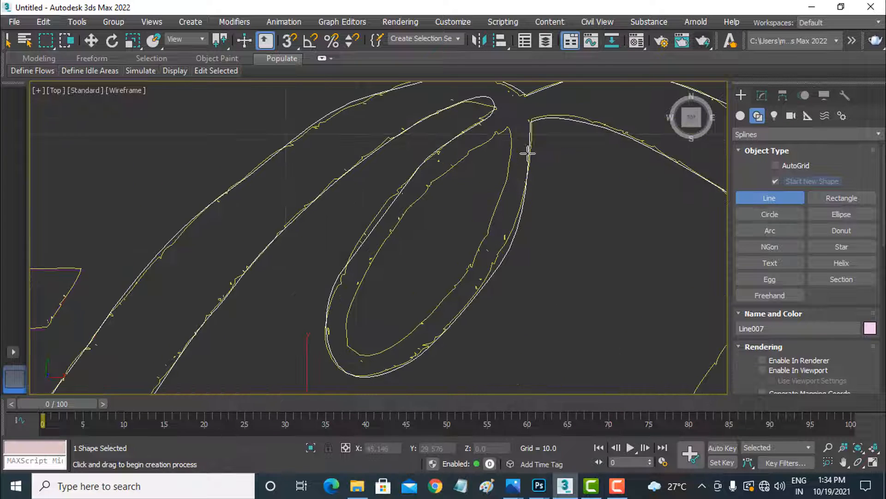
click(510, 130)
click(493, 223)
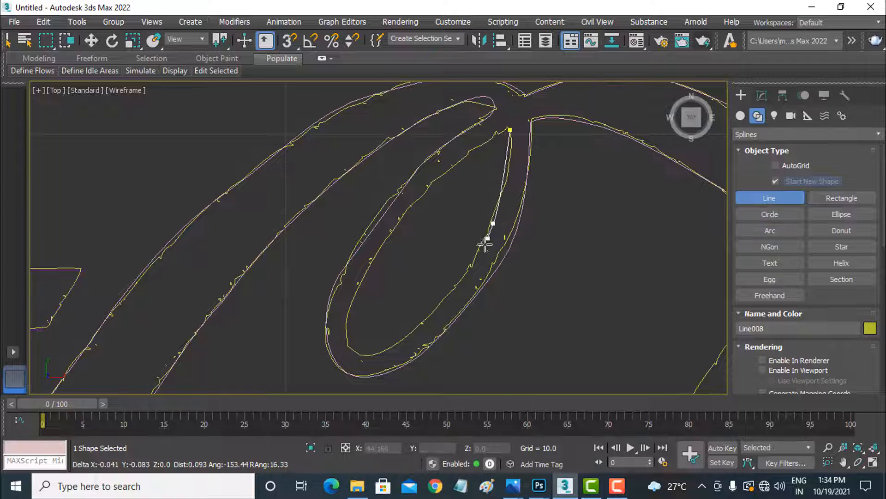
click(480, 258)
click(440, 301)
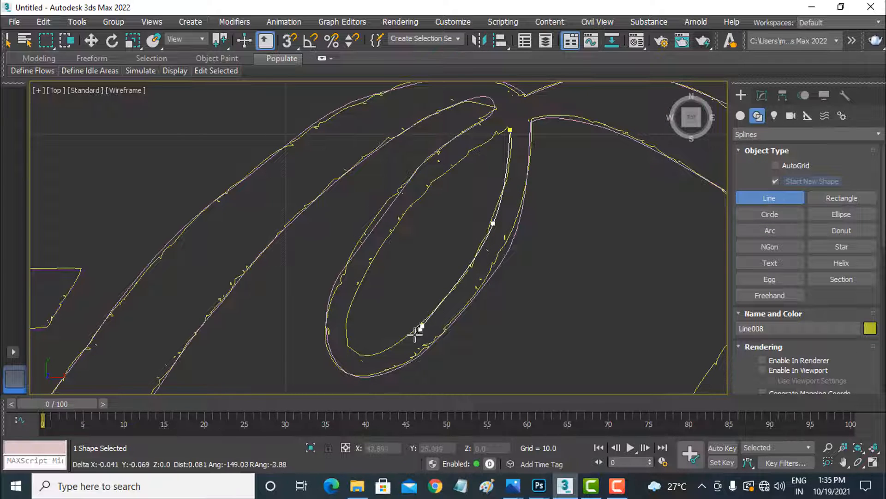
click(369, 356)
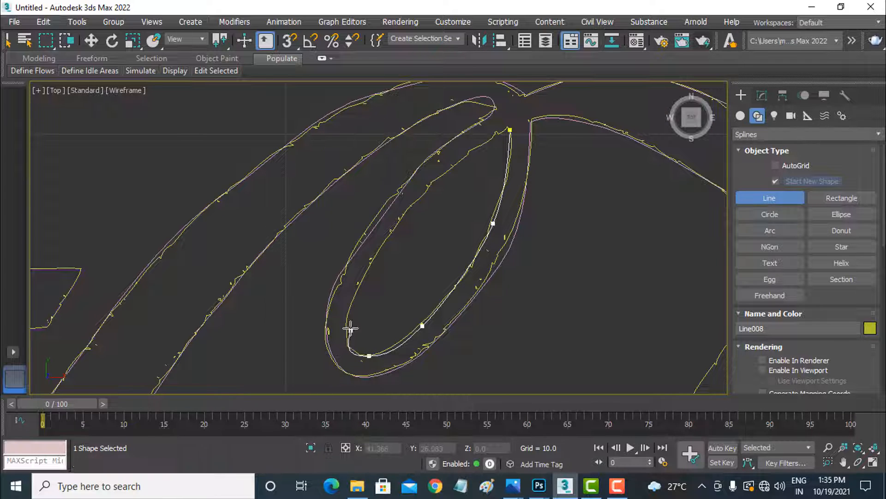
- Trace the loop opening's left edge back up to the starting tip and close the spline
click(351, 308)
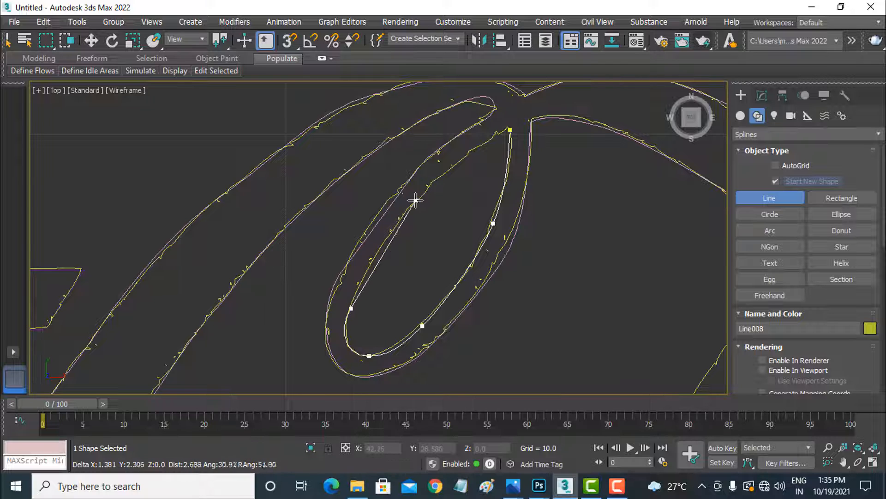
click(417, 199)
click(445, 177)
click(474, 150)
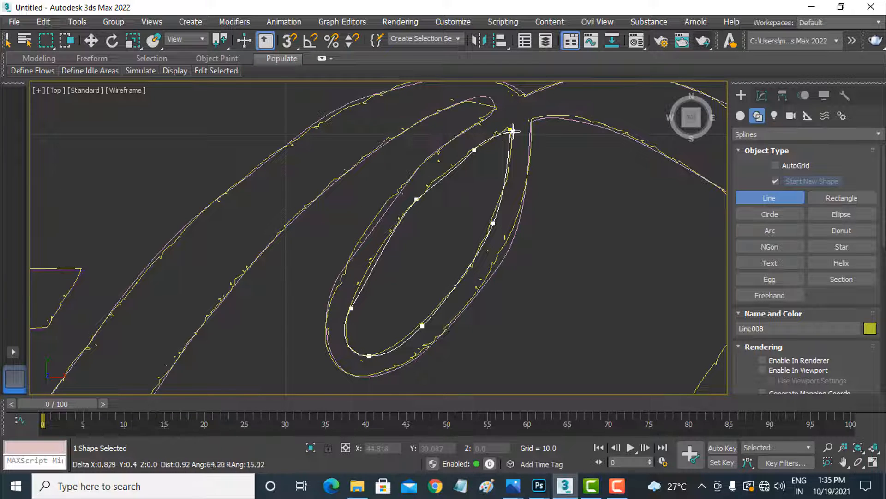
click(510, 129)
click(418, 253)
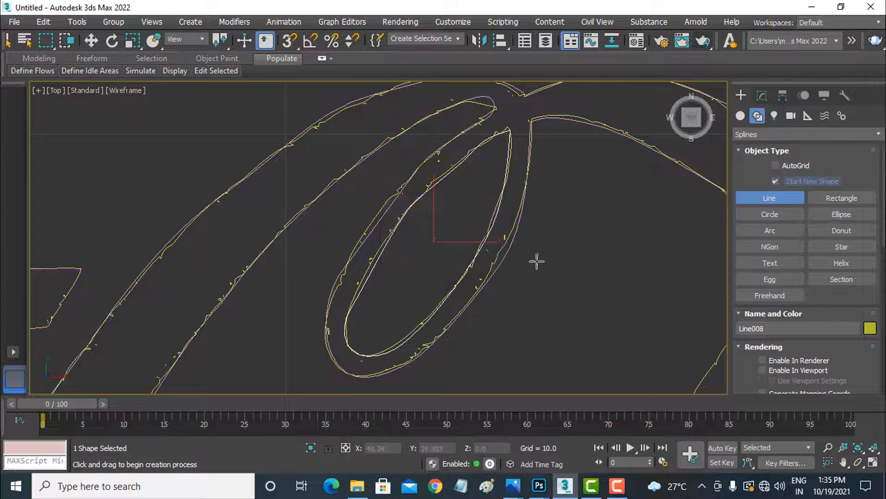
- Start a new Line spline on the upper left edge of the letter l and trace over its top and down to the hook's end
mouse_move(534, 259)
middle_down()
mouse_move(483, 241)
mouse_move(507, 259)
mouse_move(435, 186)
mouse_move(433, 212)
mouse_move(385, 302)
middle_up()
scroll(483, 241, down, 2)
scroll(489, 196, up, 2)
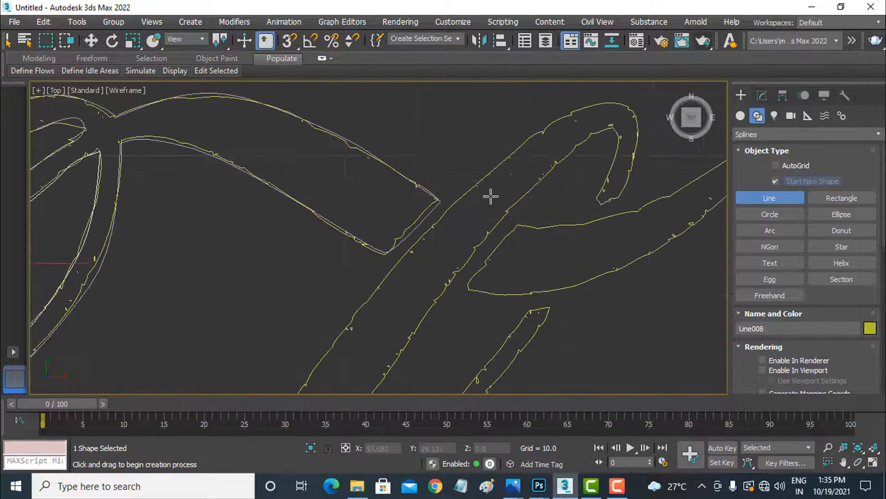
click(476, 183)
click(544, 131)
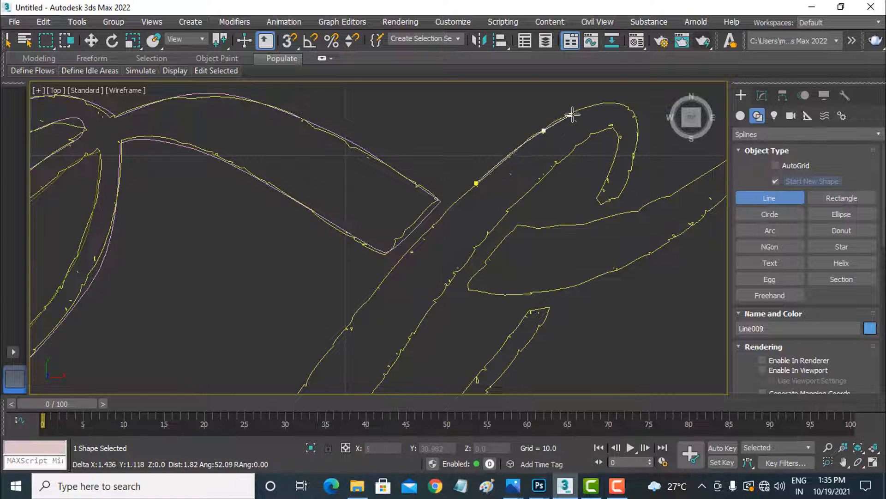
click(622, 103)
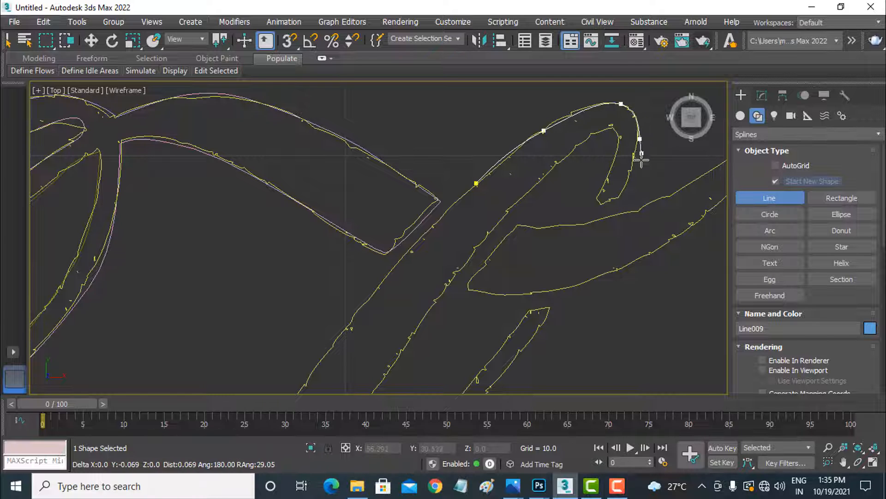
click(600, 204)
click(591, 197)
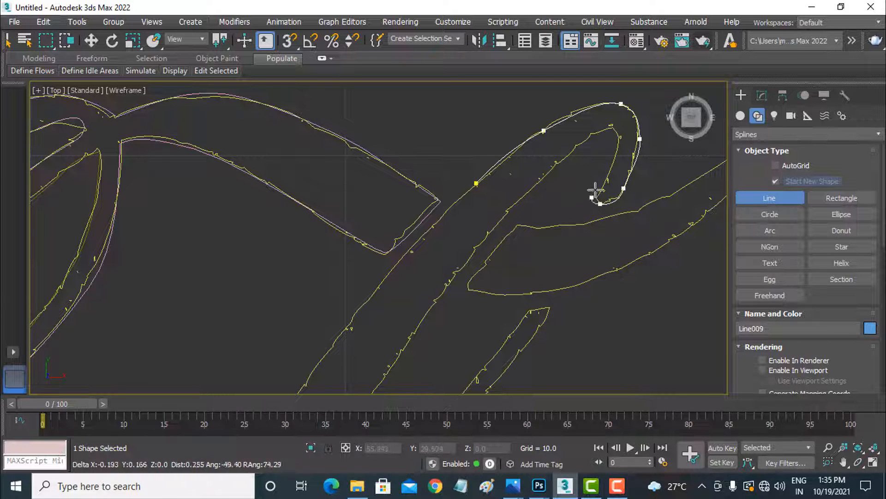
- Trace the l's hook up its inner edge, around the inside of the top and down the stem's right edge
click(616, 165)
click(616, 129)
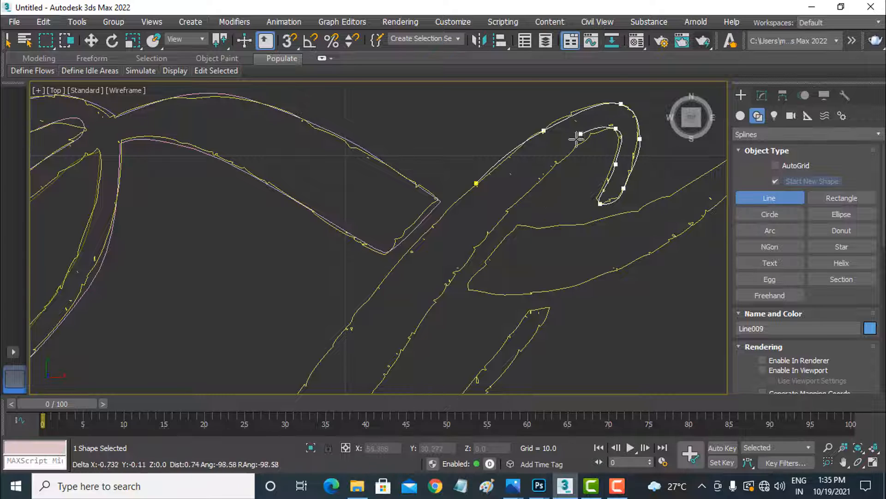
click(567, 153)
click(508, 212)
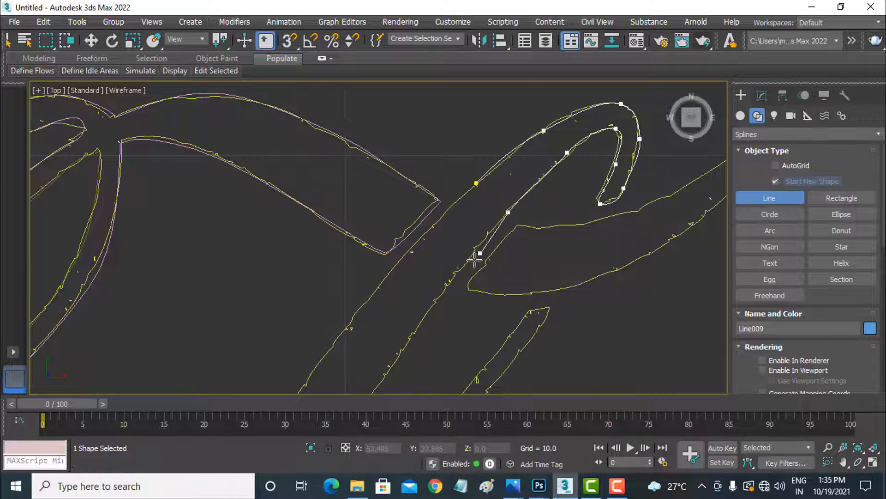
click(451, 280)
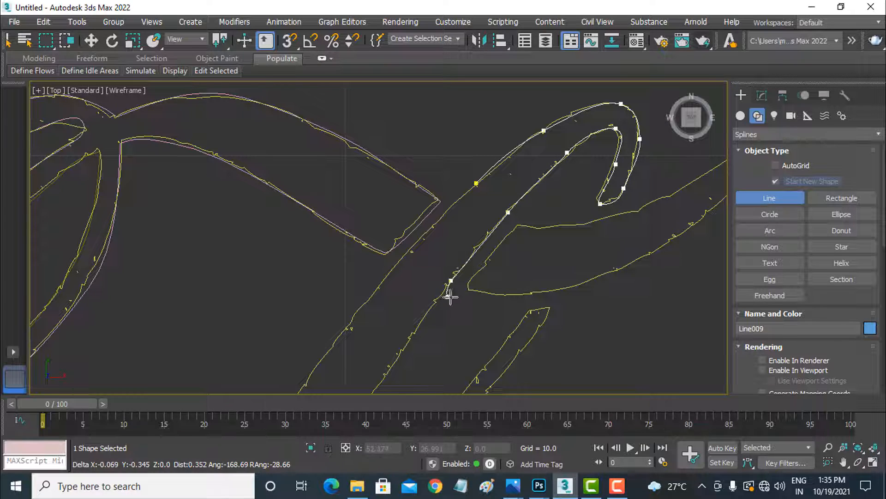
click(395, 362)
middle_drag(391, 370, 454, 202)
click(403, 281)
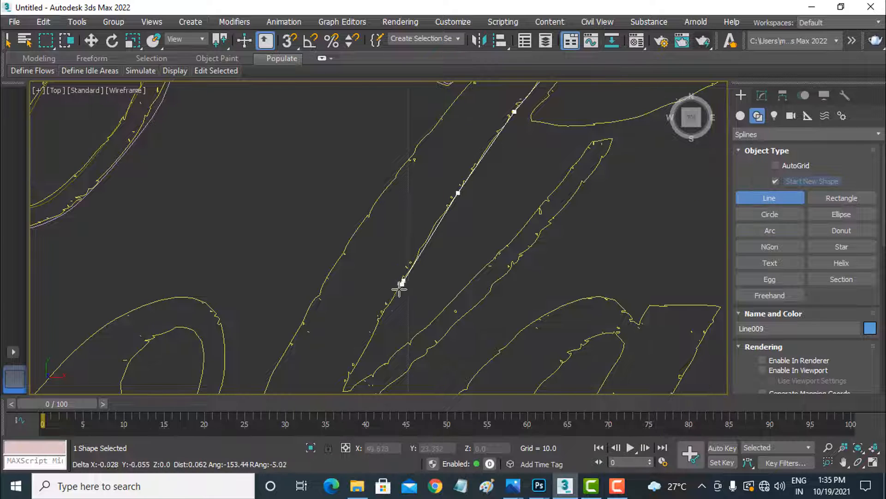
- Trace the l around the narrow notch at the stem's base and up the thin stroke's upper edge to its pointed end
middle_drag(360, 353, 423, 224)
click(411, 248)
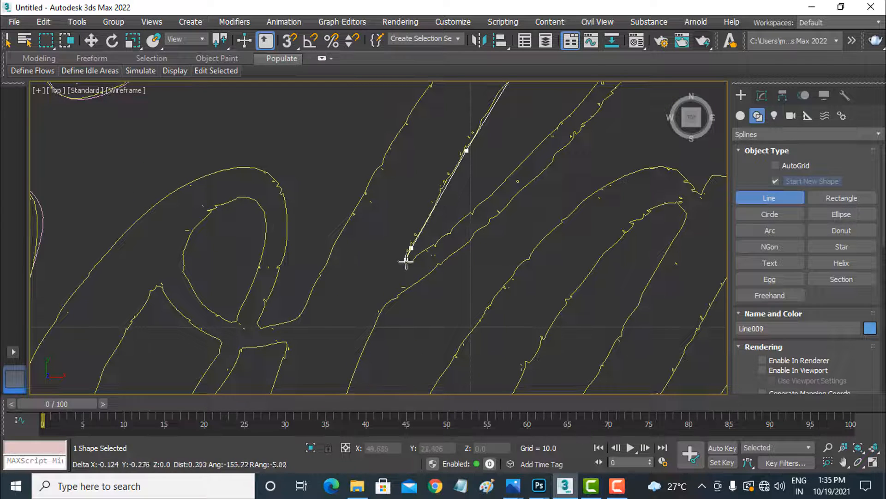
click(493, 192)
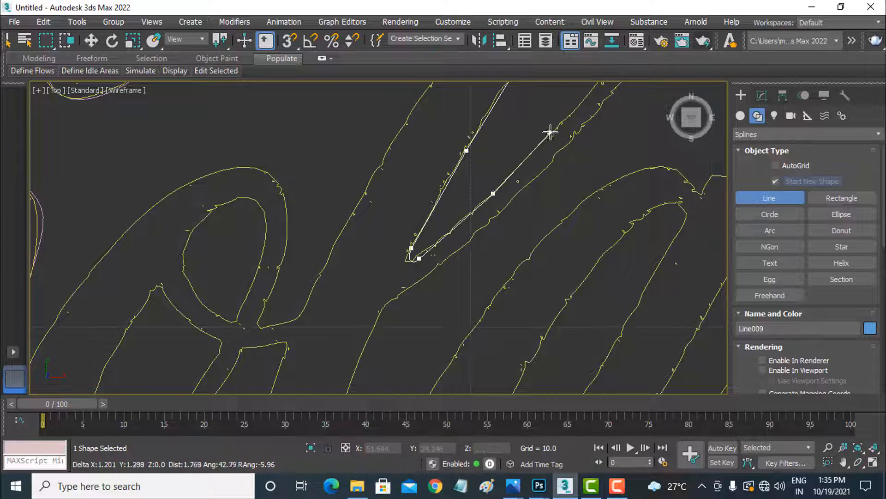
middle_drag(550, 131, 420, 267)
click(472, 215)
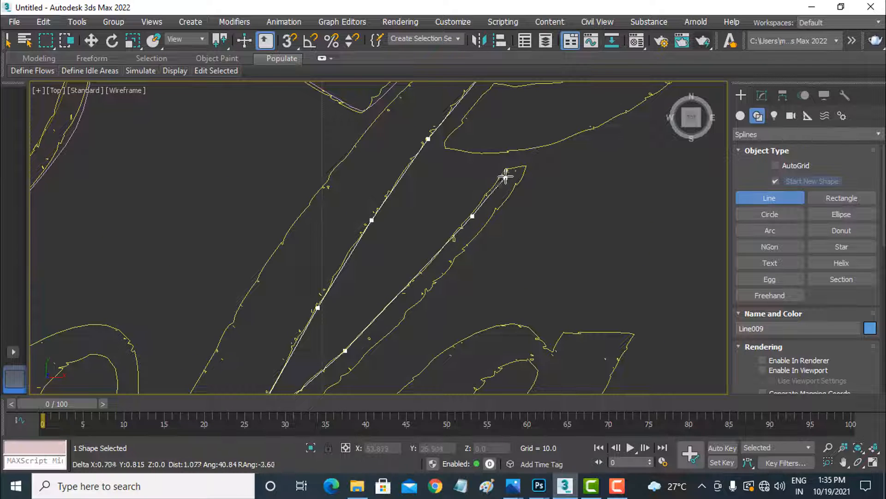
click(526, 166)
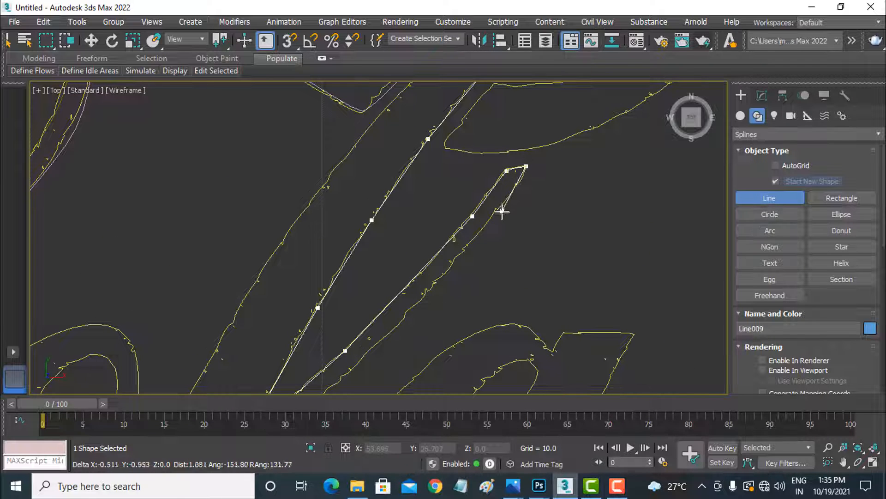
- Trace the thin stroke's lower edge from its pointed end back down to the shoulder right of the l's stem
click(491, 218)
click(437, 283)
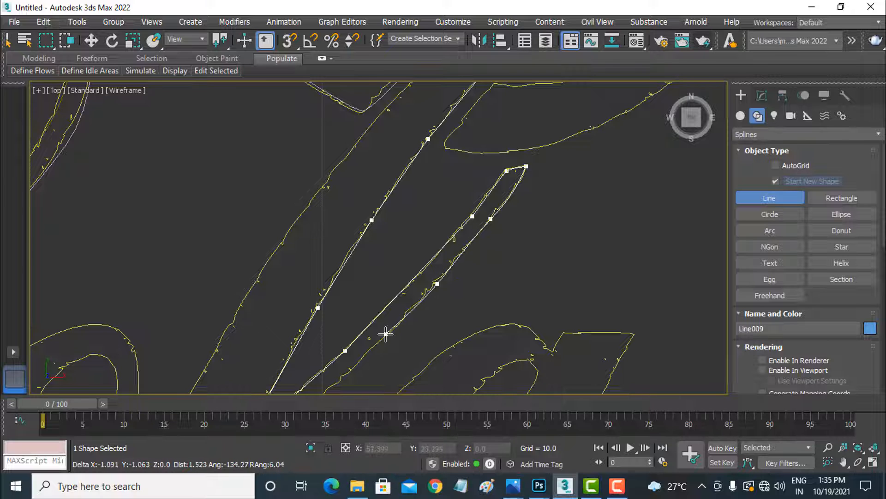
middle_drag(386, 332, 495, 200)
click(462, 236)
click(437, 252)
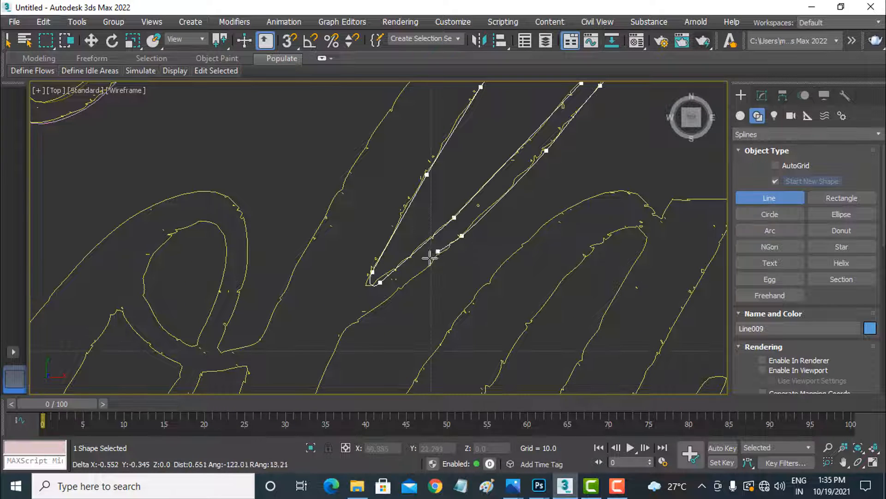
click(417, 278)
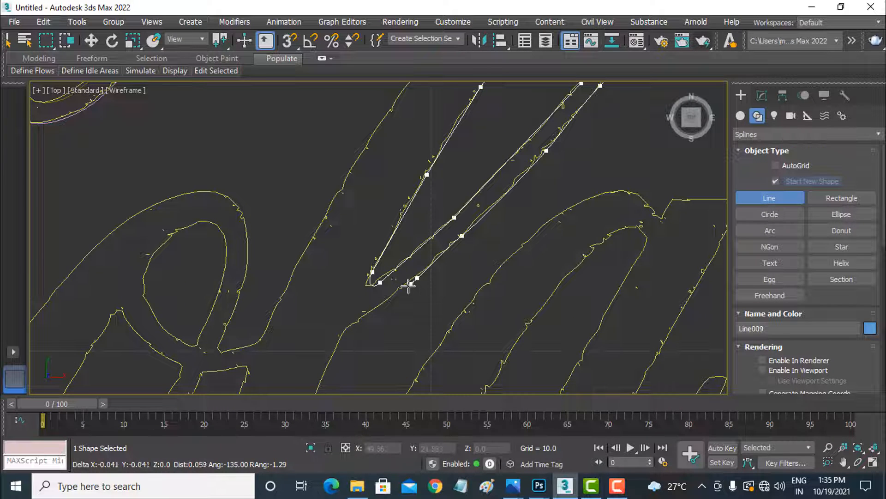
click(362, 318)
- Continue the spline from the shoulder down the l's lower right edge to the rounded base of the l–a gap
middle_drag(386, 263, 414, 206)
click(389, 240)
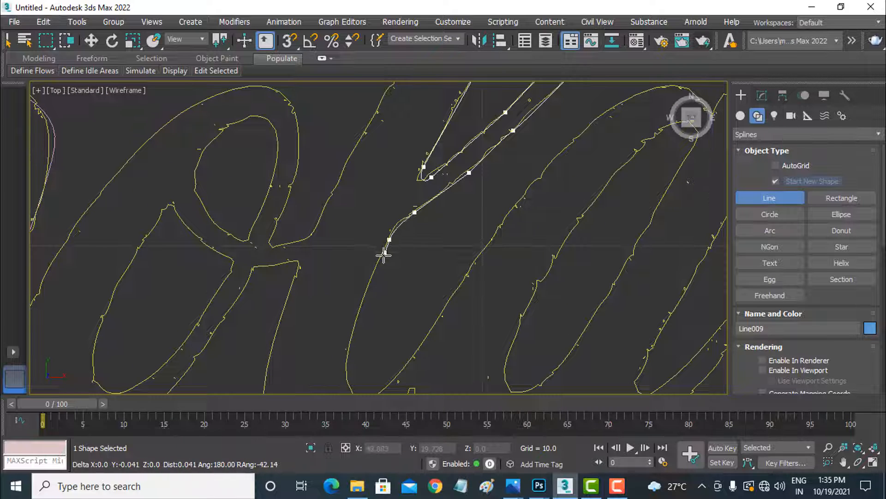
click(390, 258)
click(364, 297)
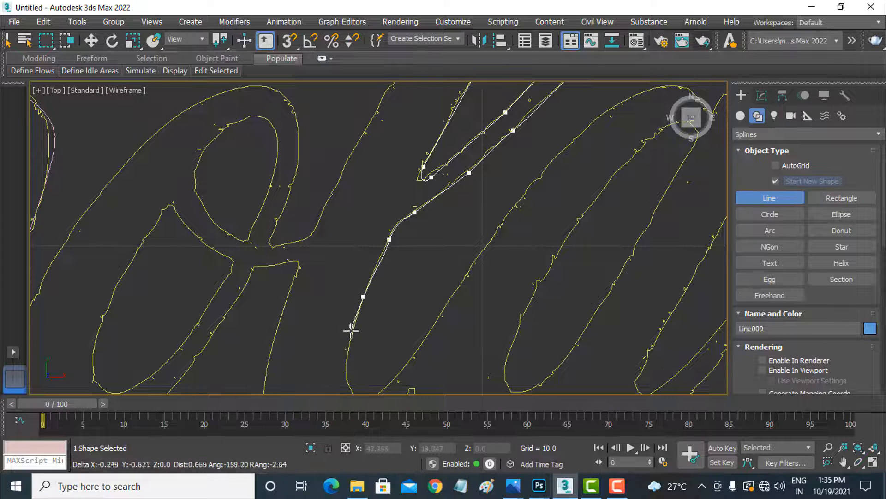
click(346, 365)
- Trace around the bottom of the gap between the l and a, and up the a's outer left edge
middle_drag(376, 337, 368, 263)
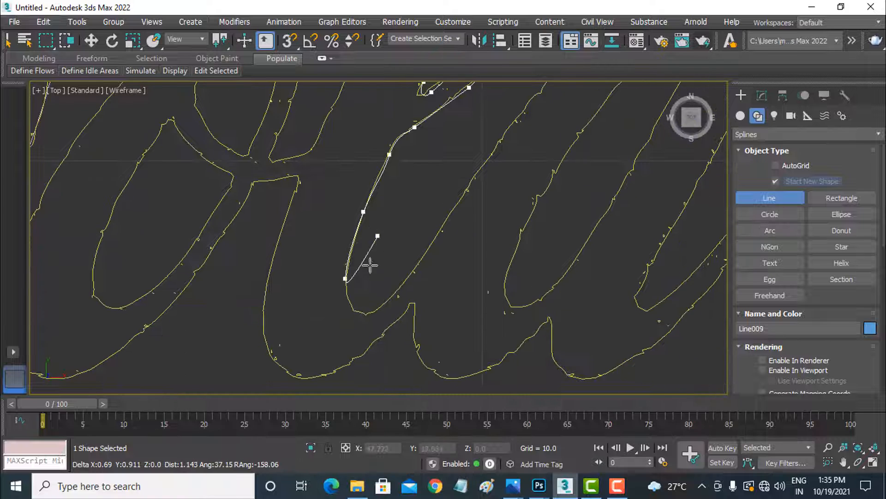
click(390, 298)
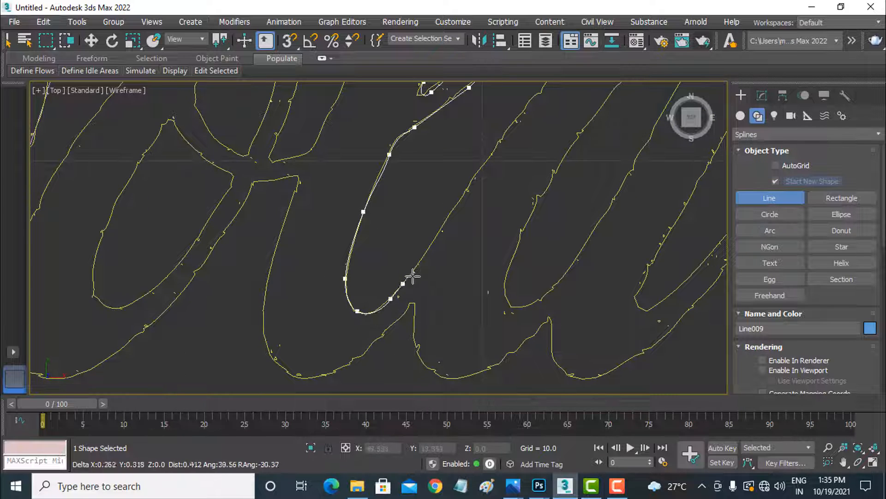
click(477, 177)
middle_drag(514, 149, 422, 291)
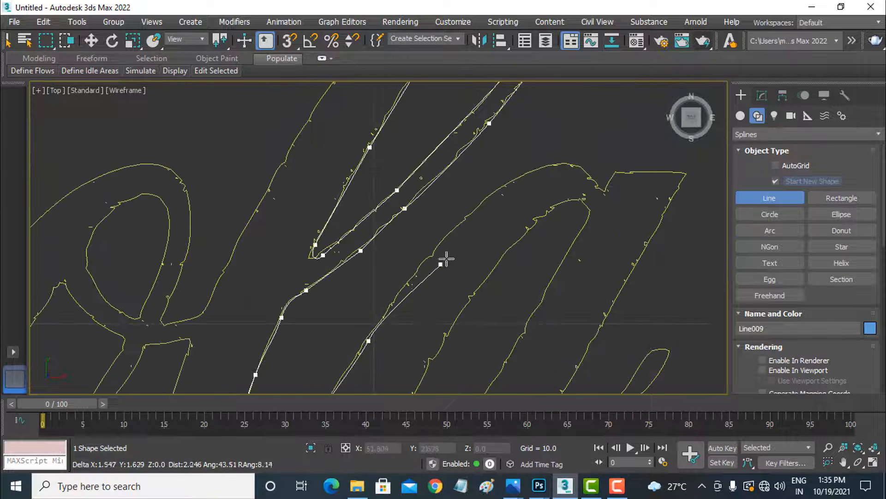
click(469, 215)
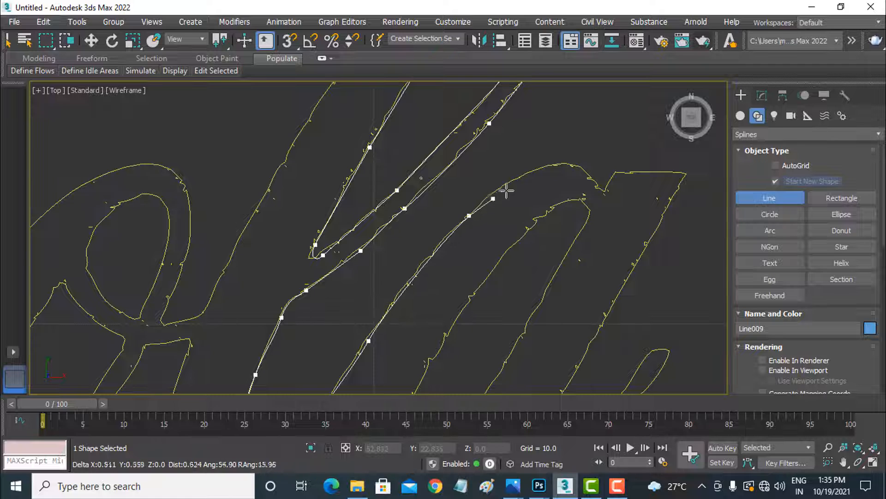
- Trace over the a's rounded top, through the small notch and flat stem top, and down the stem's right edge
click(553, 167)
click(596, 178)
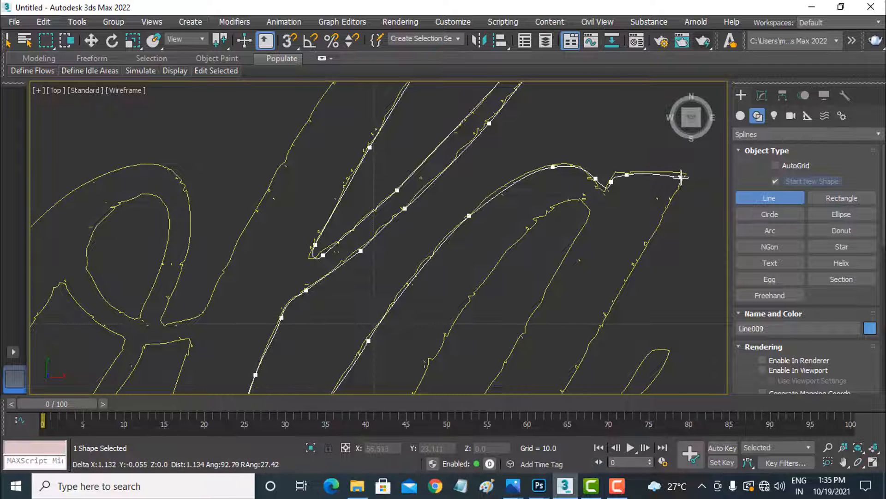
click(657, 229)
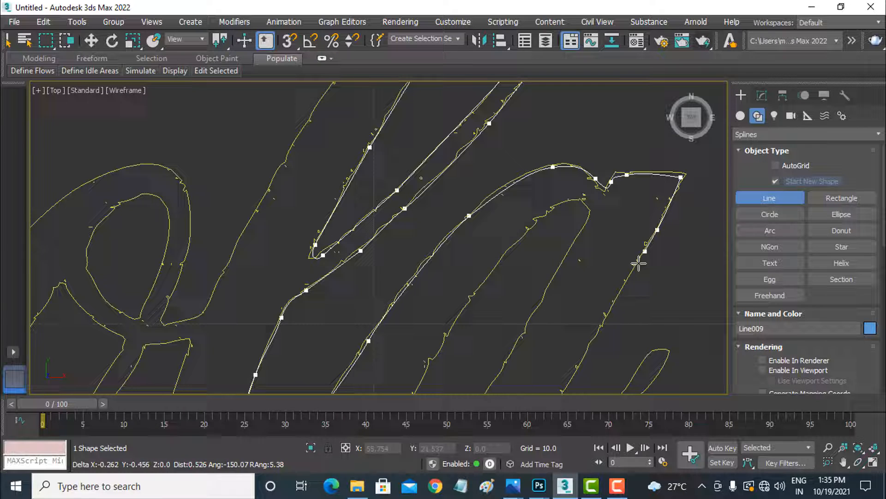
click(606, 321)
middle_drag(579, 339, 577, 223)
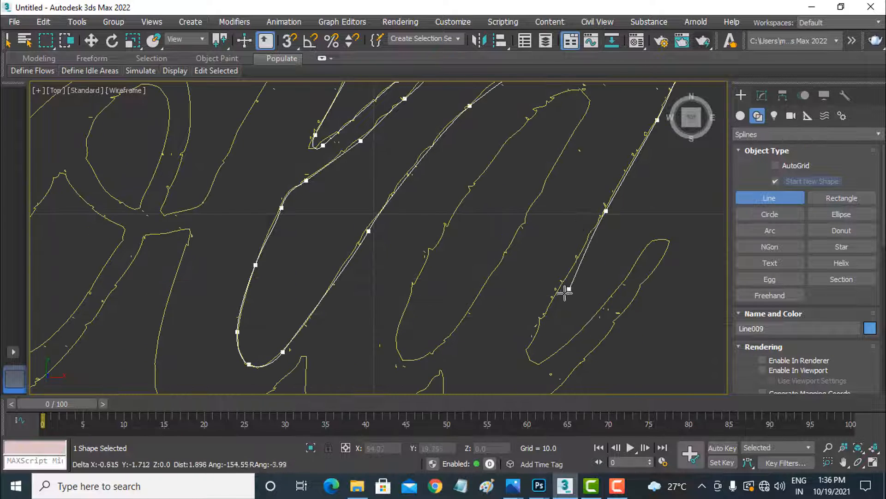
click(526, 352)
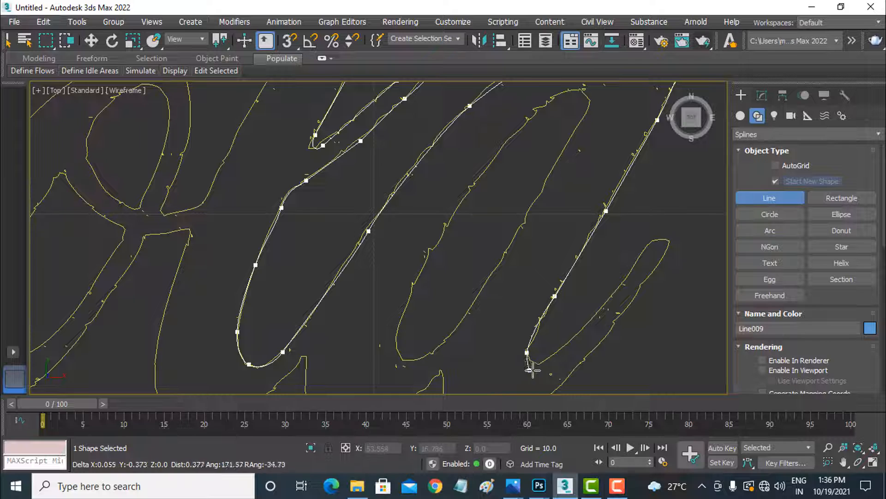
- Trace the a's tail up its inner edge, around its tip and back down its outer edge
click(546, 362)
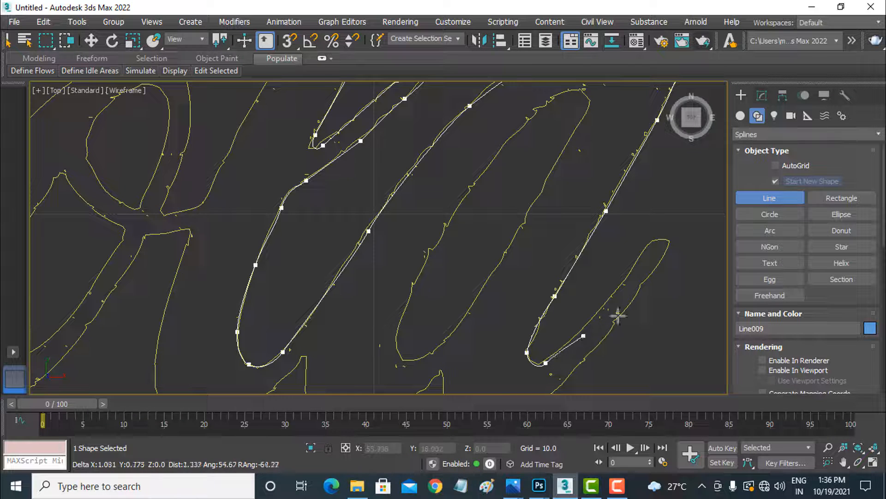
click(623, 286)
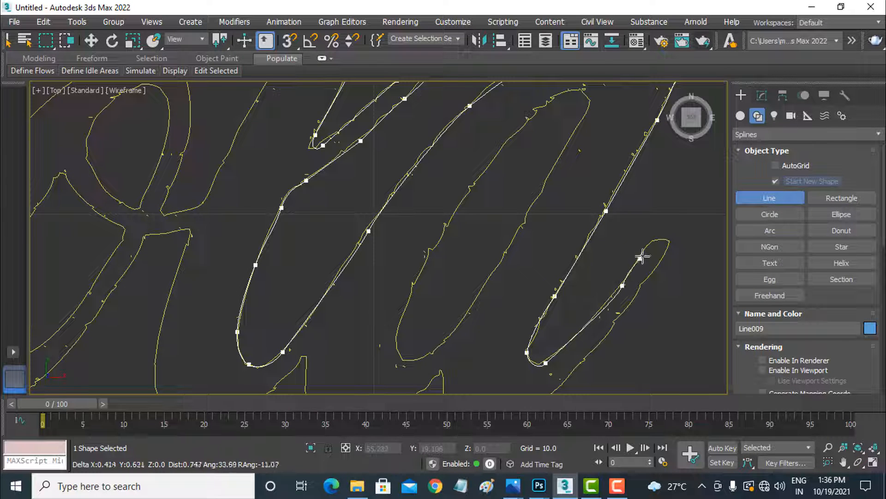
click(670, 241)
click(628, 307)
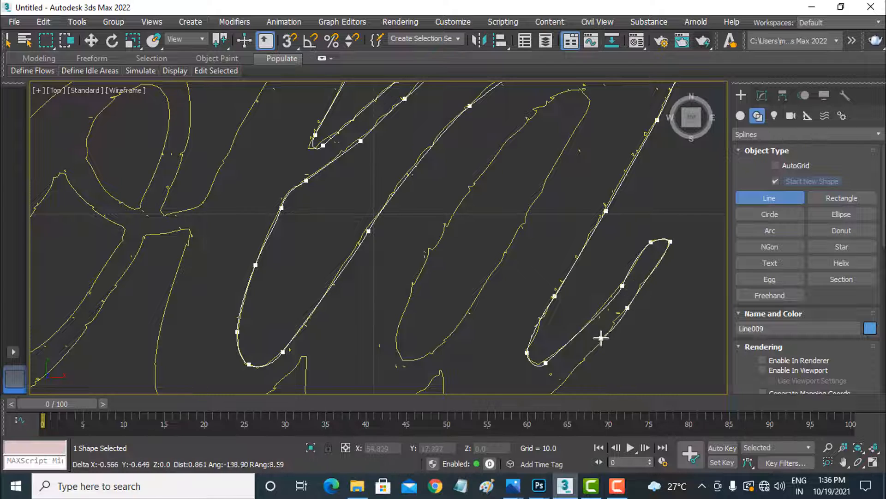
middle_drag(604, 336, 610, 260)
click(574, 285)
click(557, 300)
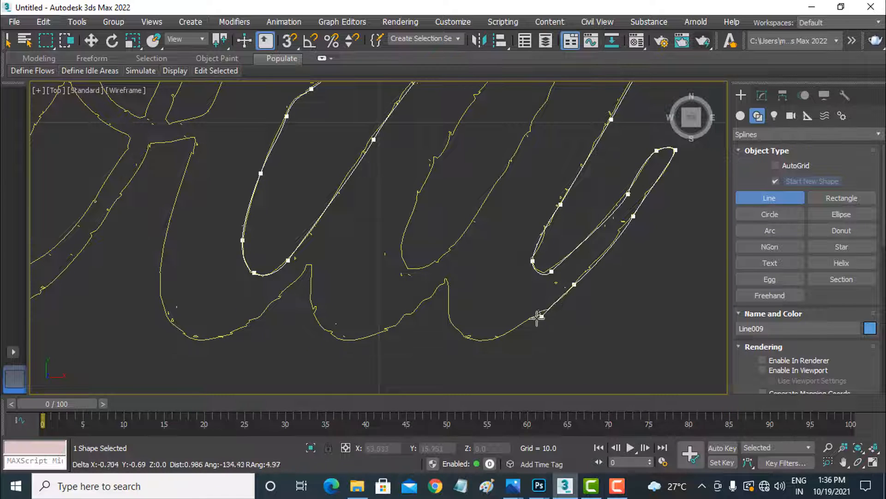
- Trace the lower curves of the a and l from right to left, following both pointed notches between them
click(516, 328)
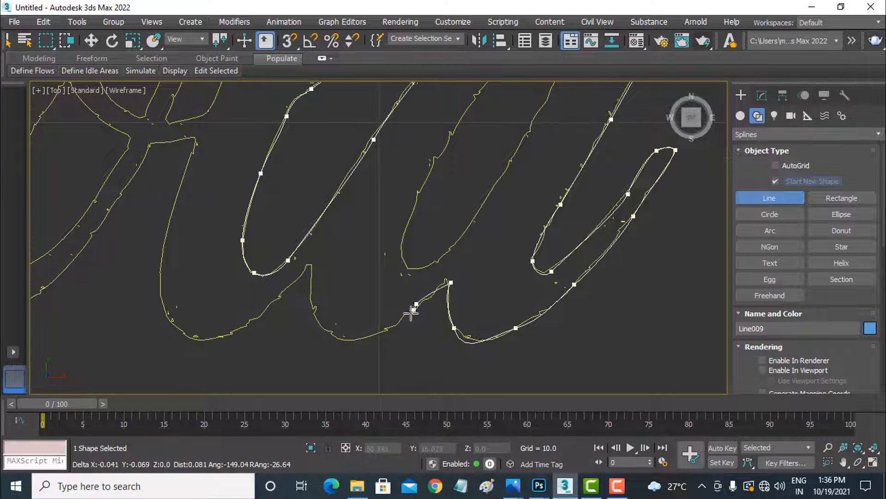
click(366, 337)
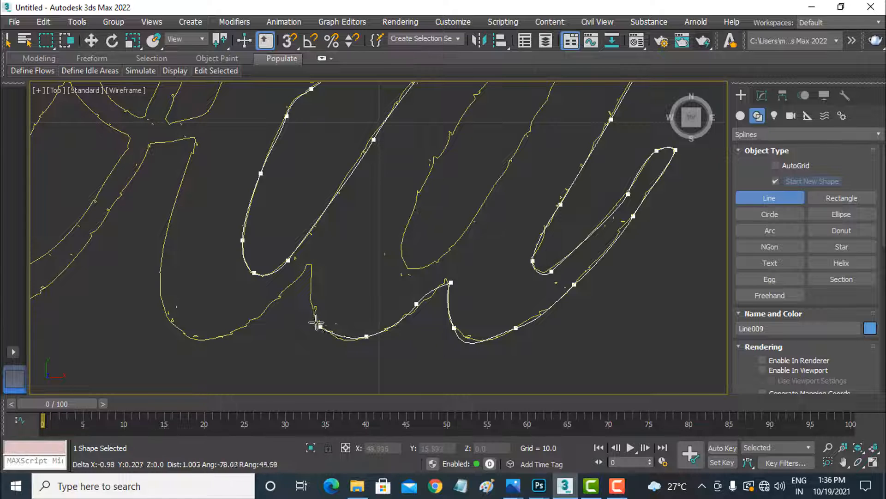
click(321, 326)
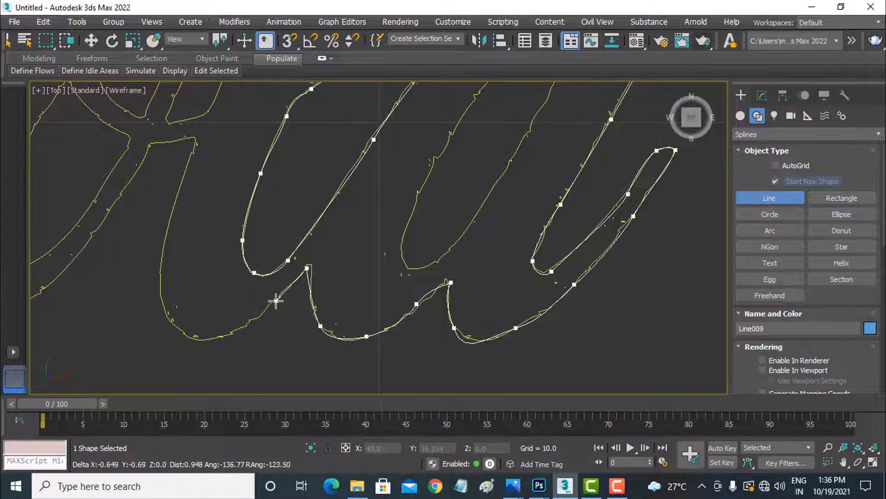
click(222, 334)
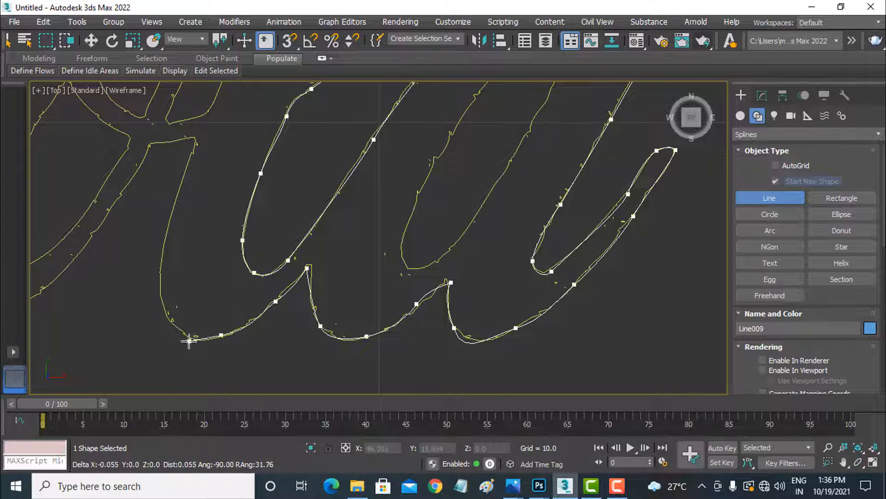
click(158, 290)
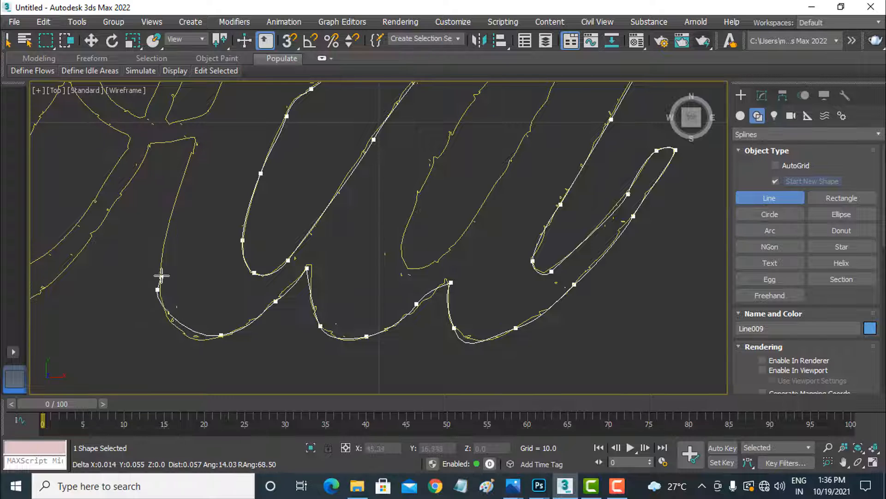
- Trace up the l's lower left edge and across the short top edge joining it to the o
click(184, 174)
click(193, 138)
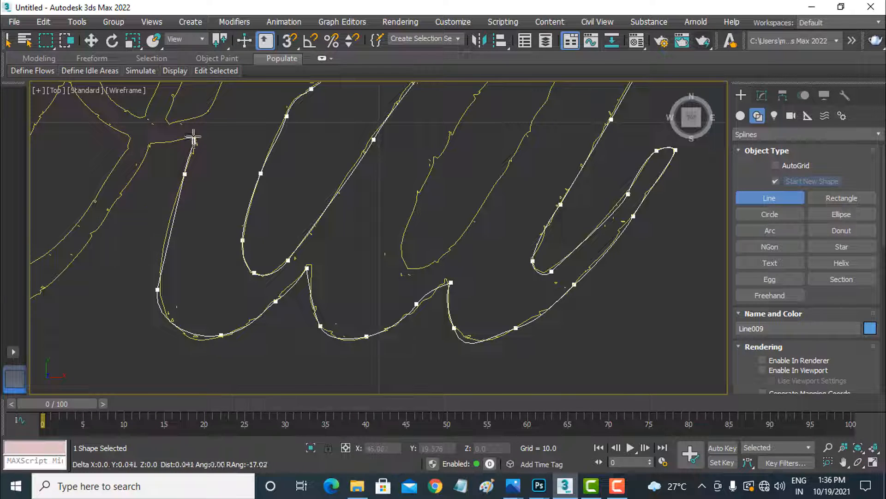
click(151, 144)
- Trace down the o's outer right edge and around its rounded bottom to the left side
mouse_move(128, 215)
middle_down()
mouse_move(255, 223)
mouse_move(281, 257)
middle_up()
click(269, 261)
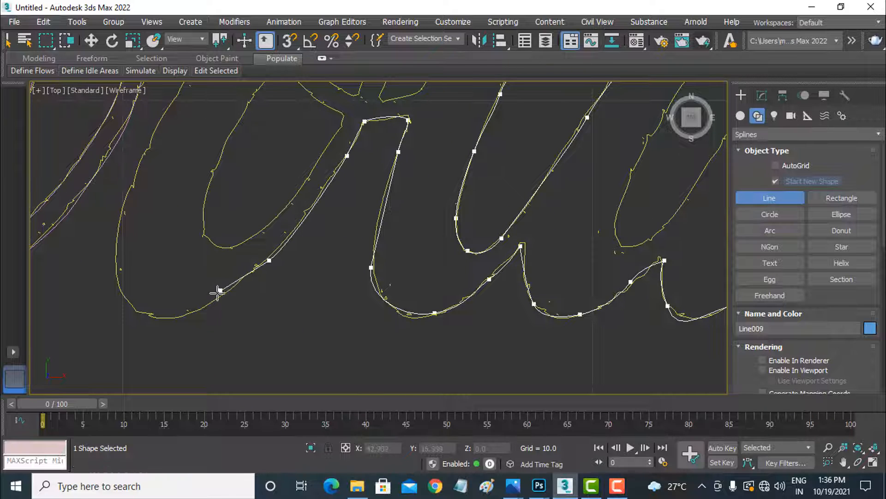
click(204, 310)
click(146, 317)
click(126, 299)
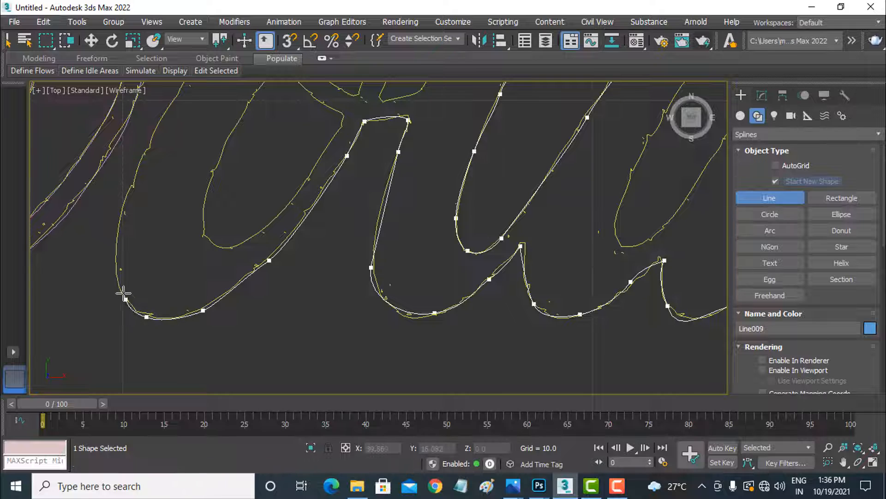
click(115, 269)
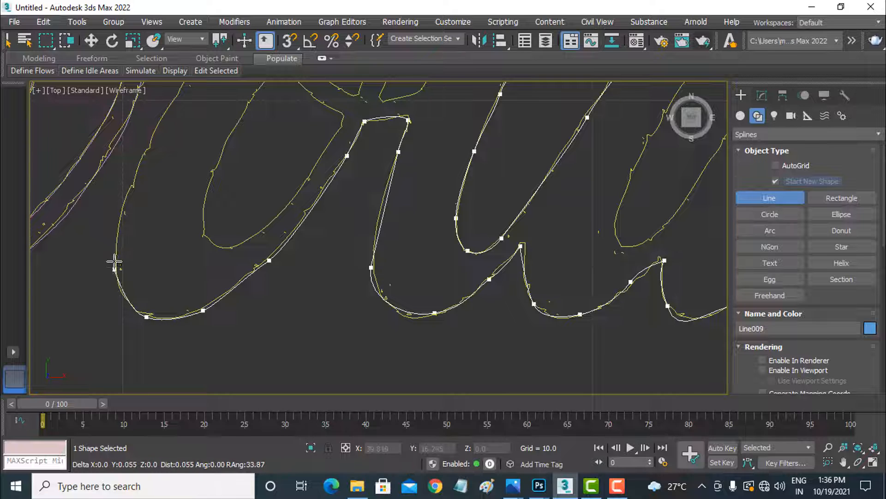
- Trace the o's outer left edge upward to the start of its top curve
click(132, 183)
middle_drag(162, 135, 134, 277)
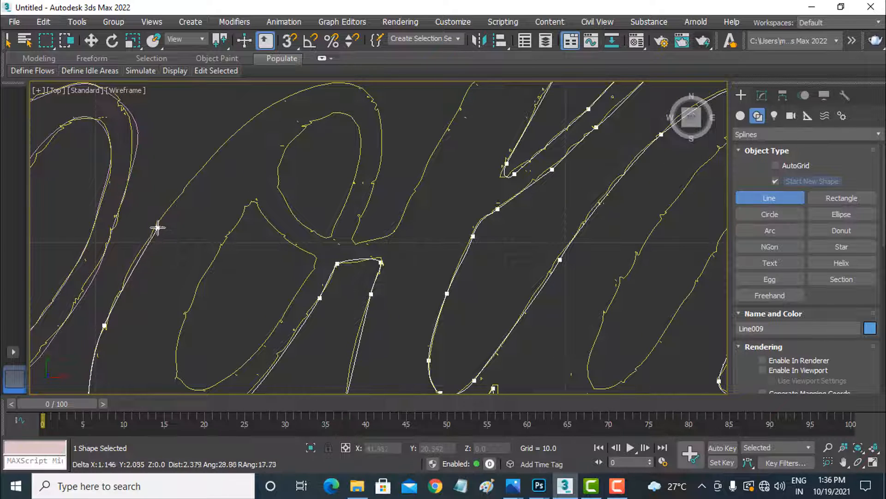
click(159, 224)
middle_drag(186, 189, 180, 231)
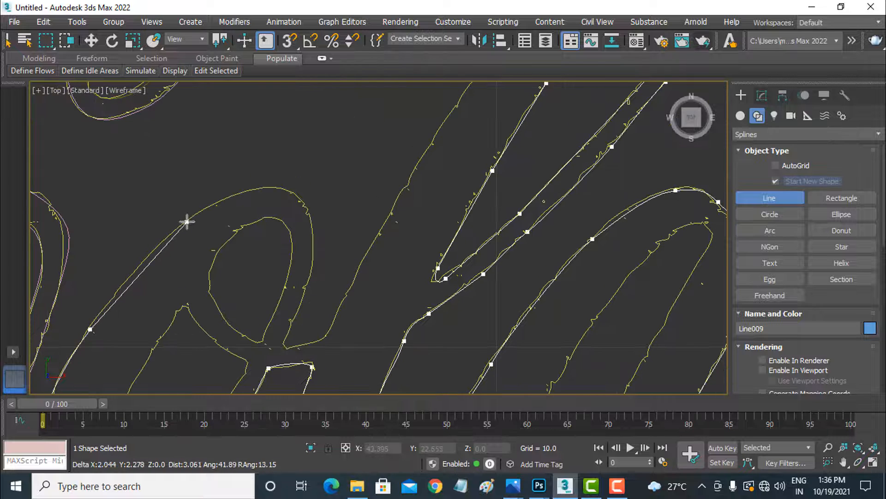
click(186, 222)
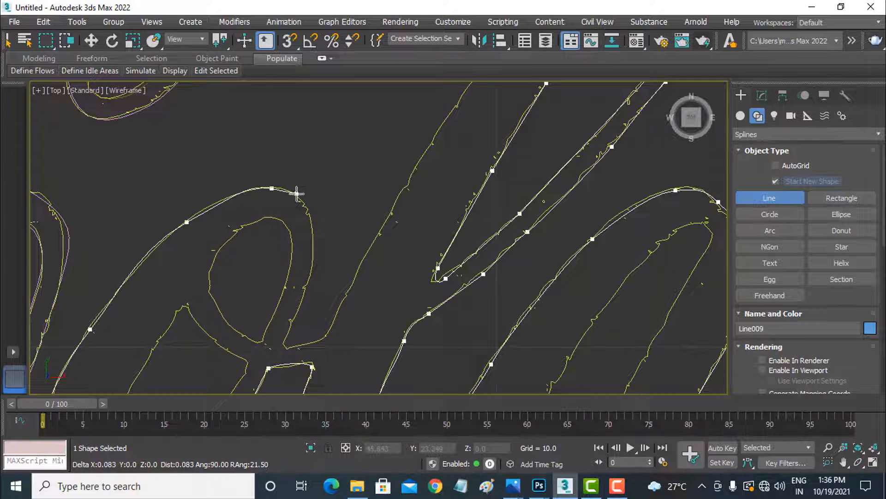
- Trace over the o's top and down its right side to the notch beside the l
click(313, 224)
click(313, 247)
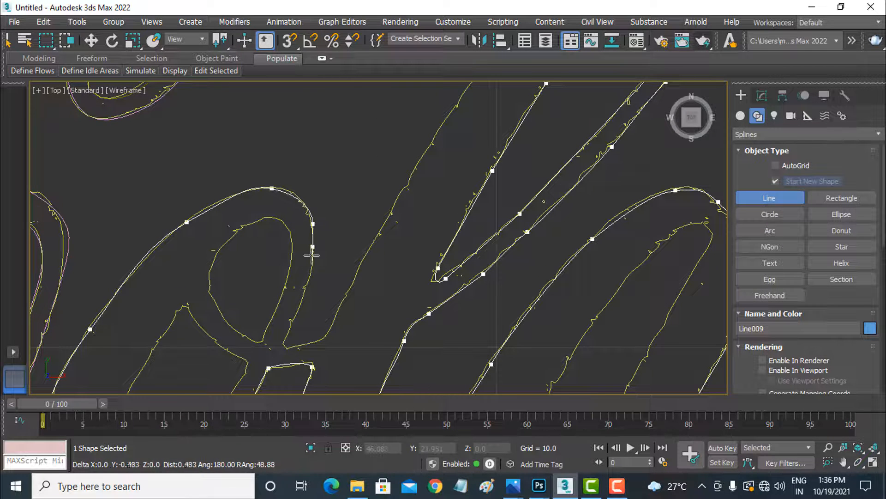
click(306, 284)
click(283, 337)
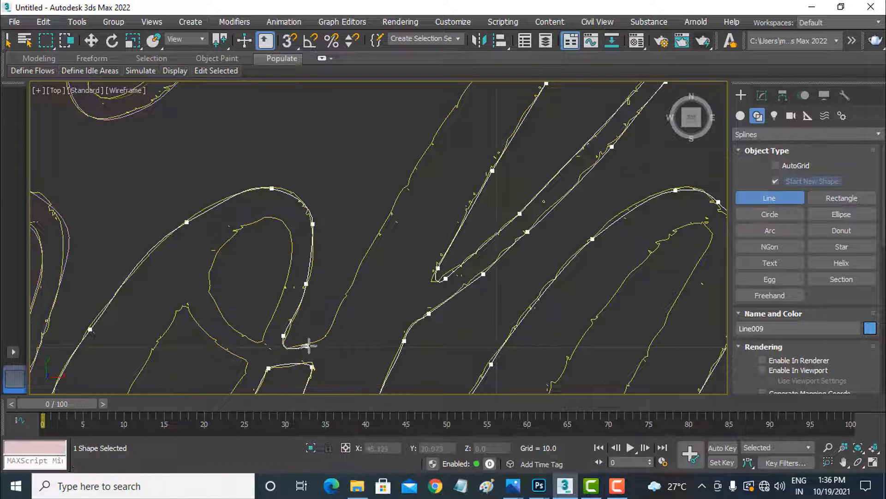
- Trace from the notch up the l's left edge to the starting vertex and close the spline
click(344, 308)
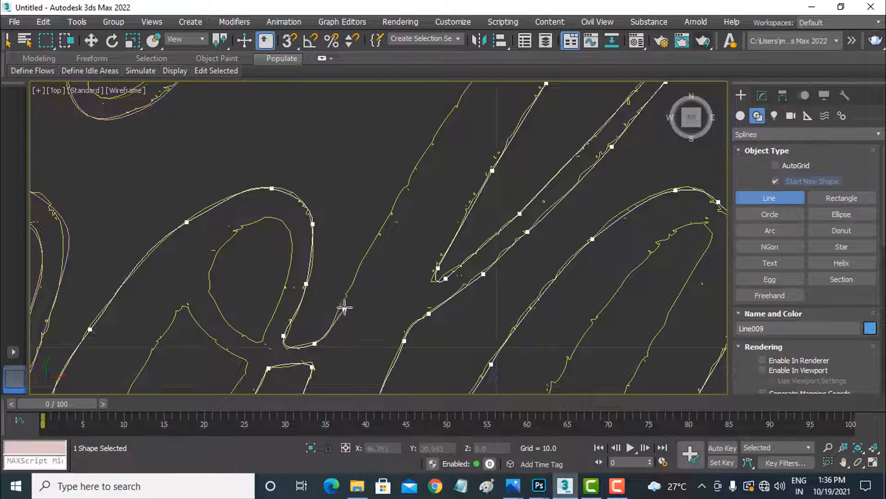
click(404, 192)
click(447, 135)
middle_drag(449, 124, 326, 261)
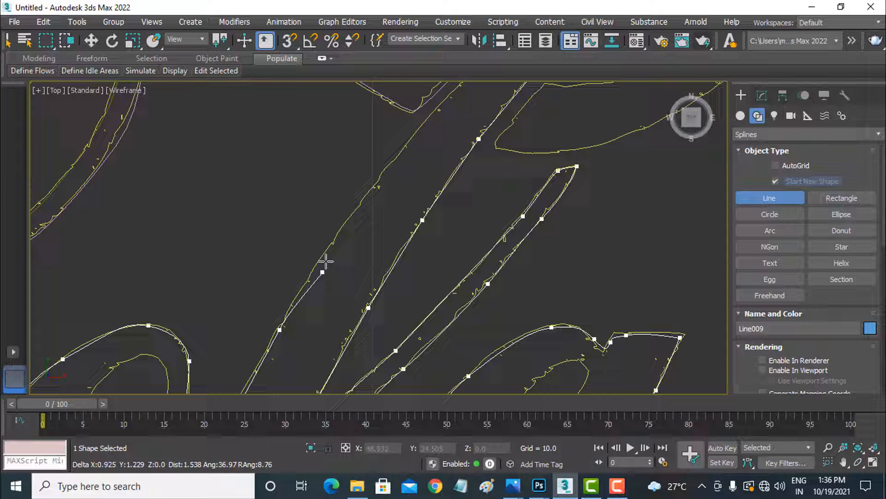
click(362, 202)
middle_drag(439, 116, 371, 232)
click(410, 184)
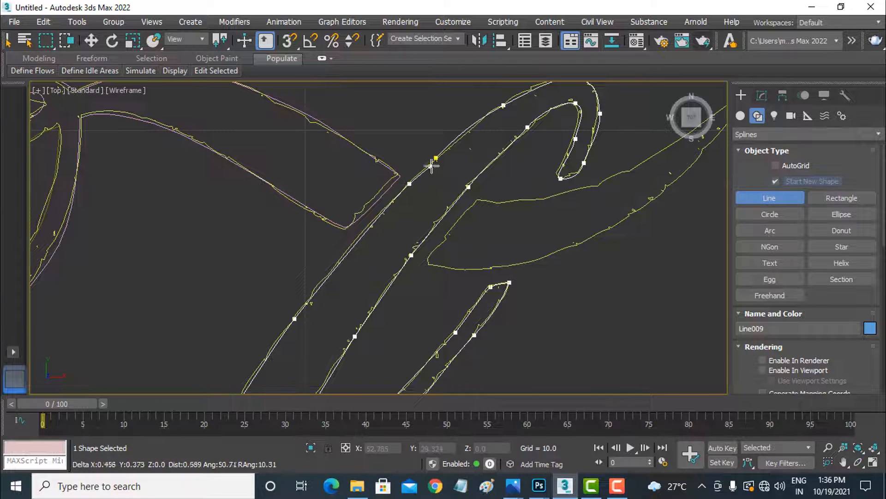
click(437, 160)
click(419, 250)
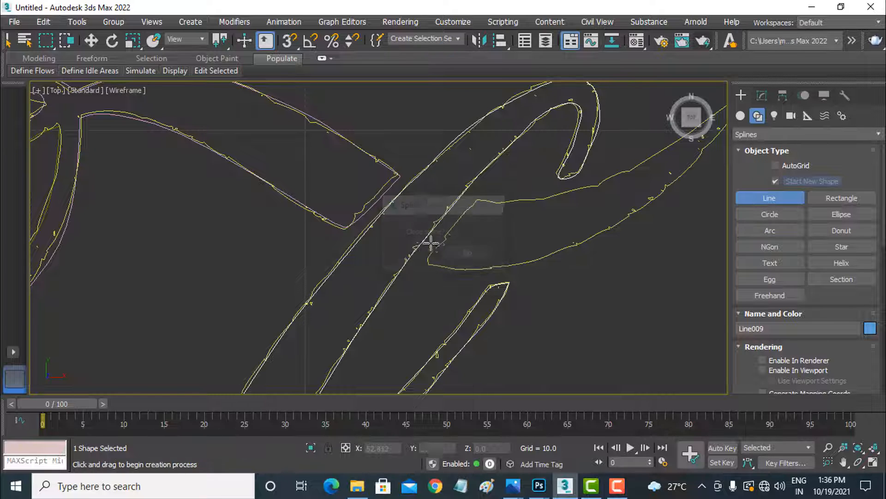
- Start a new Line spline at the inner corner of the leaf-shaped stroke beside the l and trace its upper edge to the pointed tip
middle_drag(486, 223, 372, 230)
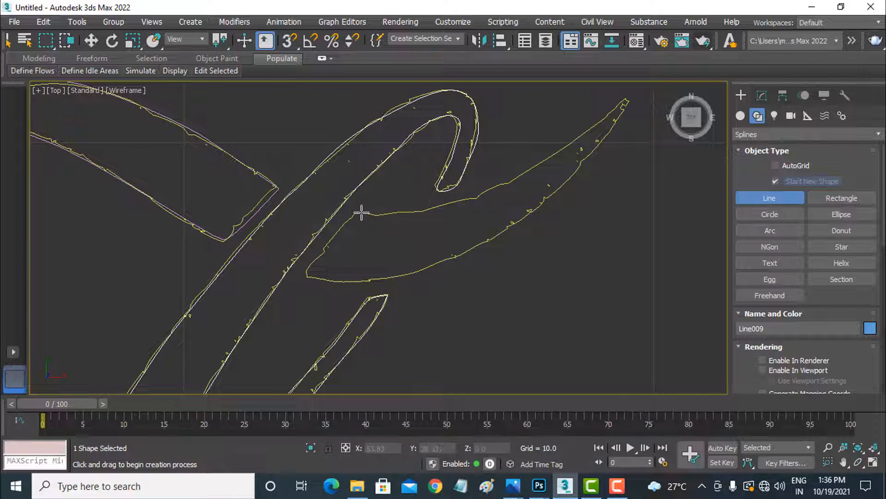
click(357, 215)
click(450, 204)
click(526, 175)
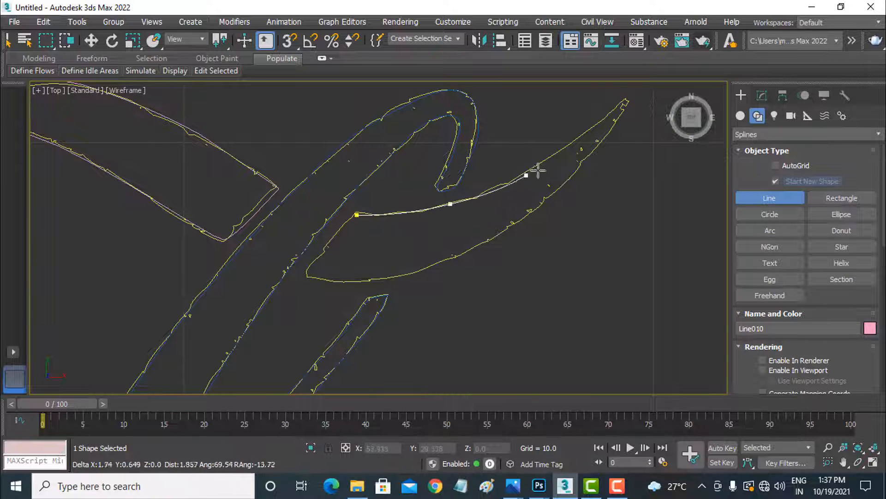
click(571, 145)
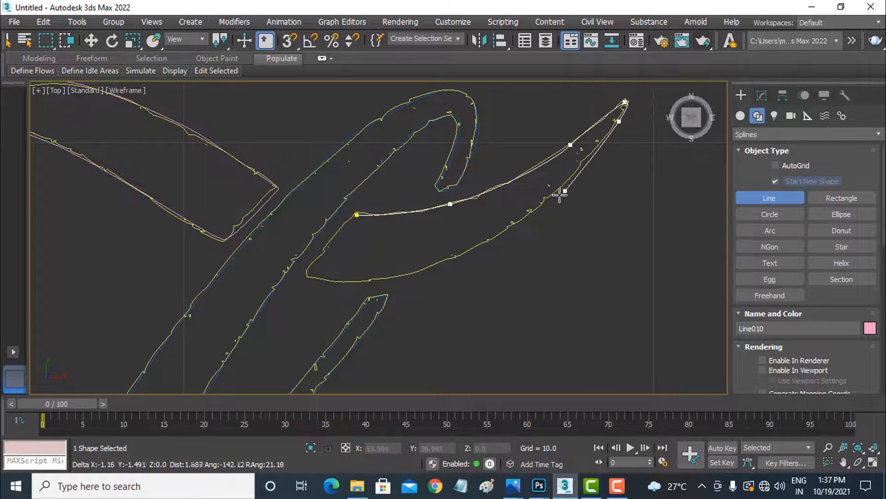
- Trace the leaf-shaped stroke's lower edge and slanted end back to the starting vertex and close the spline
click(546, 204)
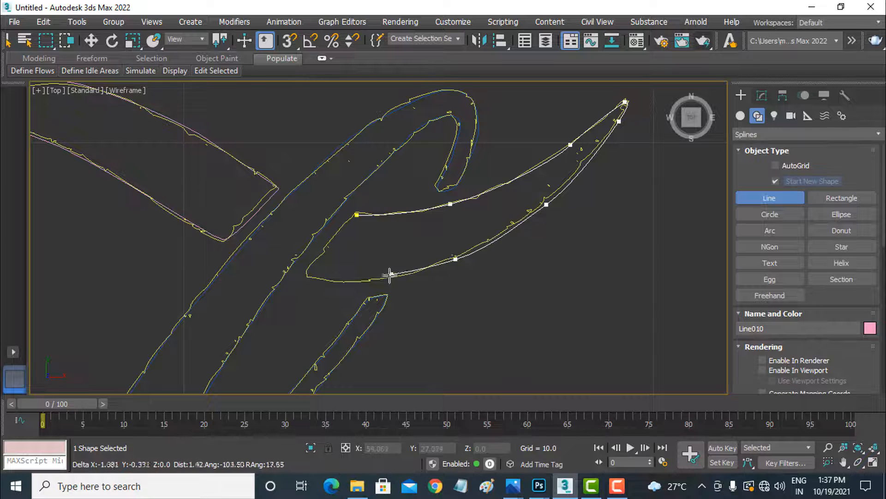
click(368, 280)
click(313, 279)
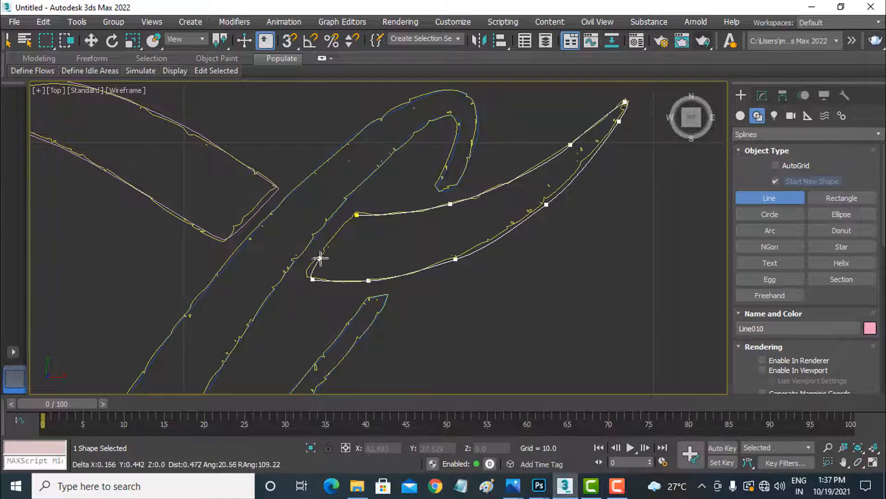
click(325, 248)
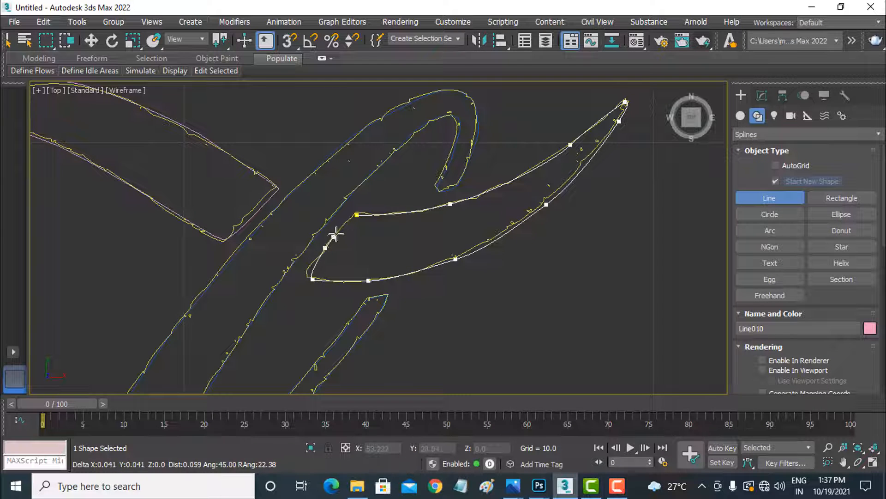
click(358, 215)
click(436, 248)
- Start a new Line spline at the top of the final a's inner opening and trace down its right edge
scroll(436, 248, down, 5)
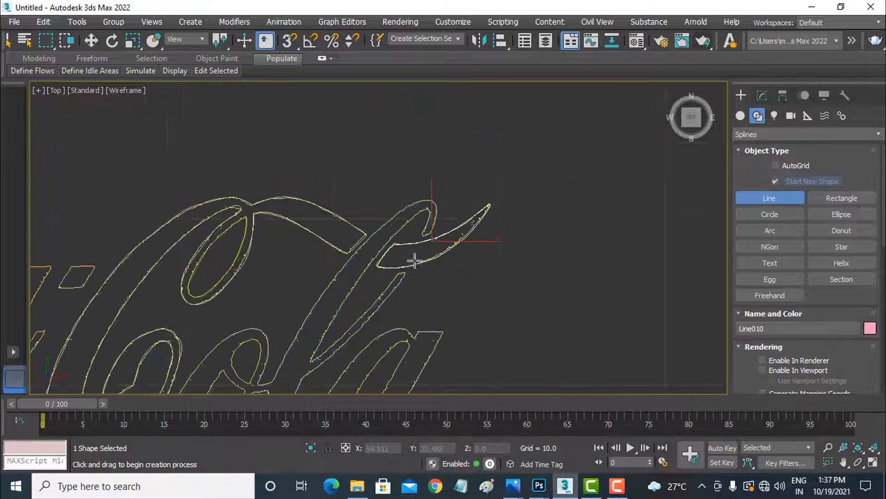
scroll(416, 281, up, 5)
scroll(434, 273, up, 4)
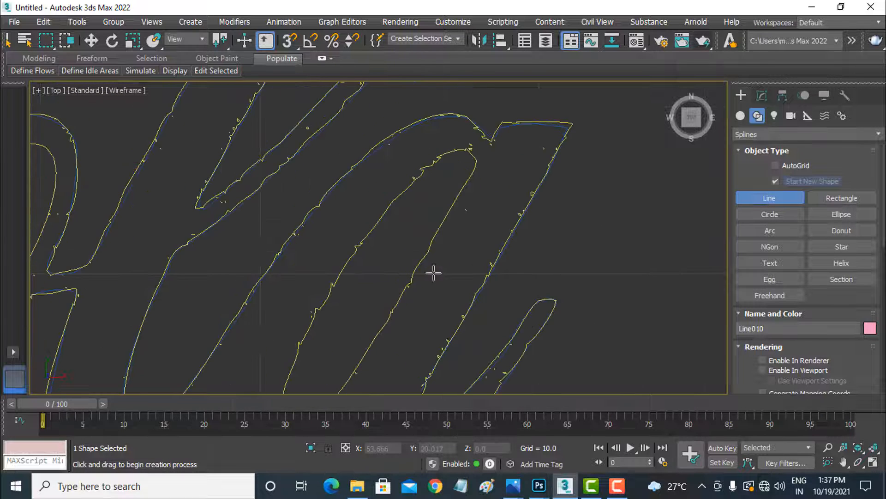
click(477, 156)
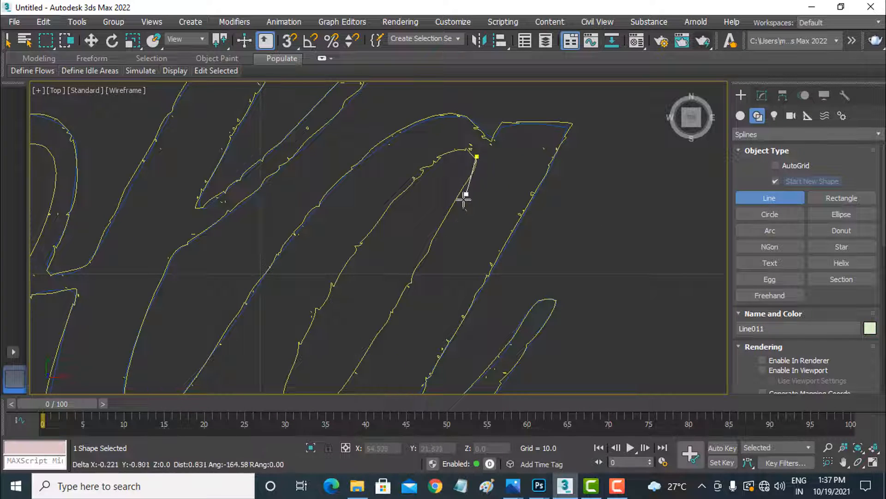
click(446, 221)
click(419, 272)
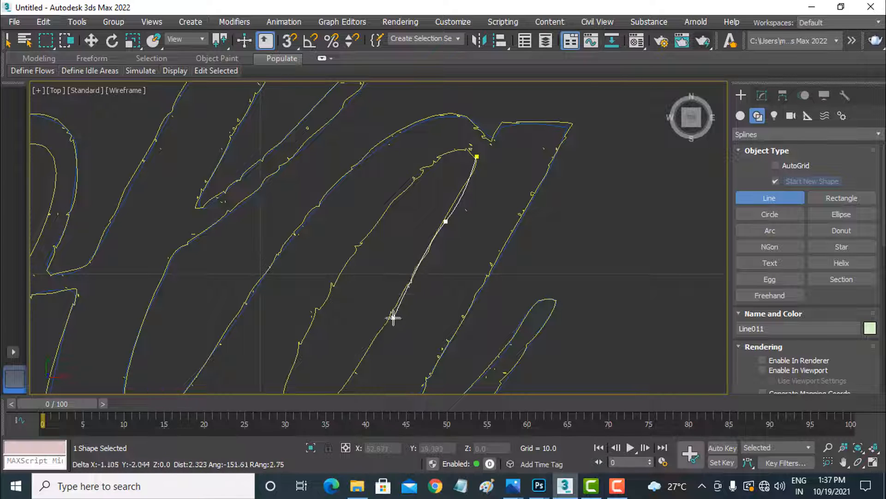
click(386, 324)
middle_drag(368, 351, 420, 230)
click(397, 272)
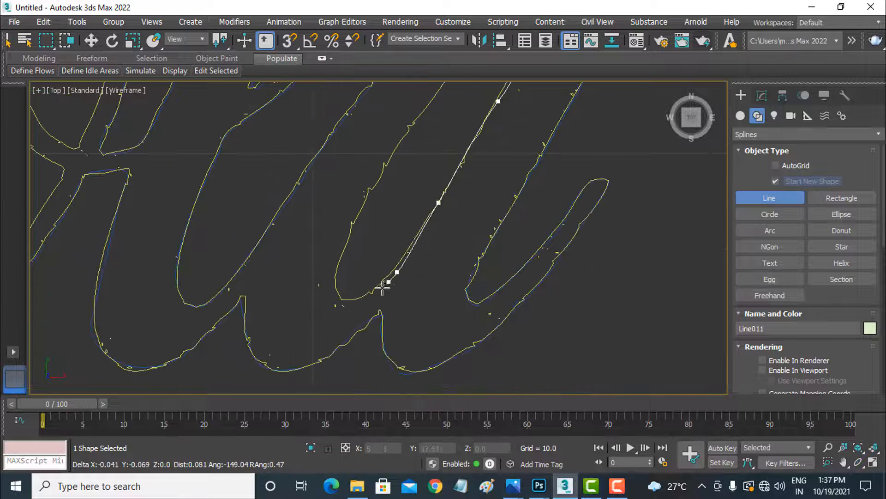
- Trace around the rounded bottom of the a's inner opening and up its left edge
click(355, 300)
click(335, 287)
click(335, 280)
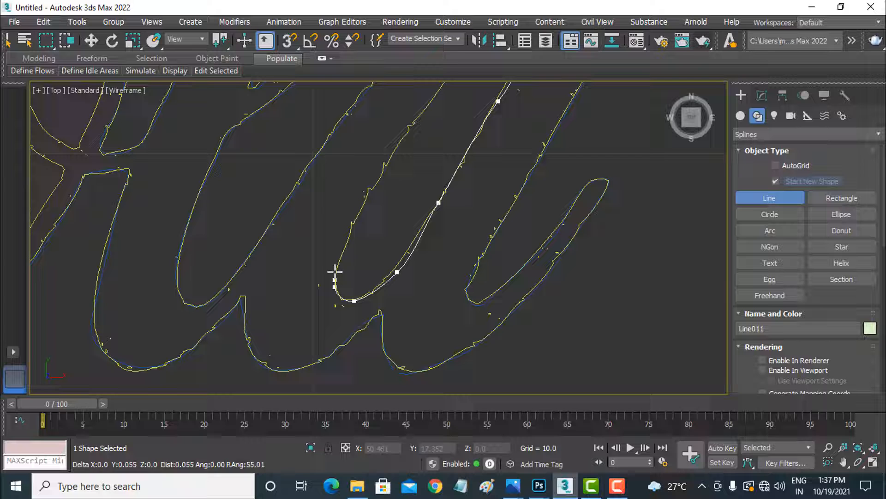
click(349, 234)
click(396, 147)
click(427, 123)
- Trace over the top of the a's inner opening to the starting vertex and close the spline
middle_drag(417, 148, 366, 283)
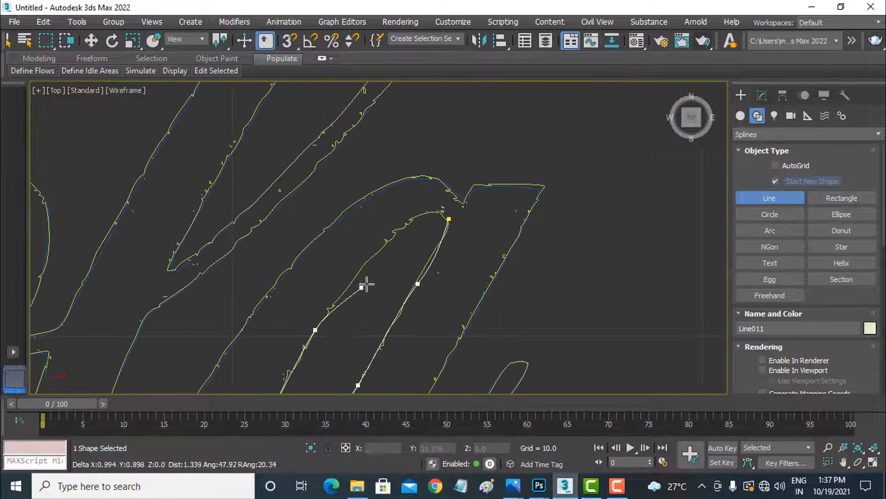
click(428, 213)
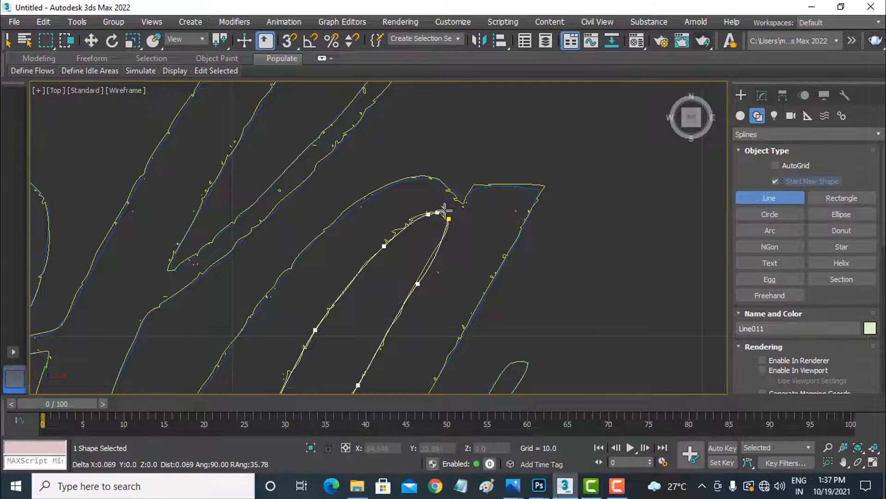
click(449, 219)
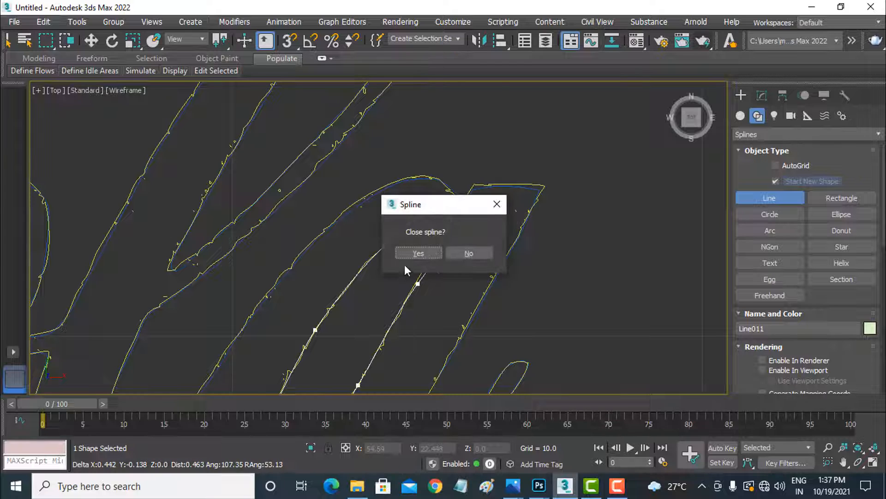
click(418, 253)
- Start a new Line spline at the top of the upper opening in Cola's o and trace down its right side
middle_drag(267, 316, 374, 238)
scroll(367, 254, down, 5)
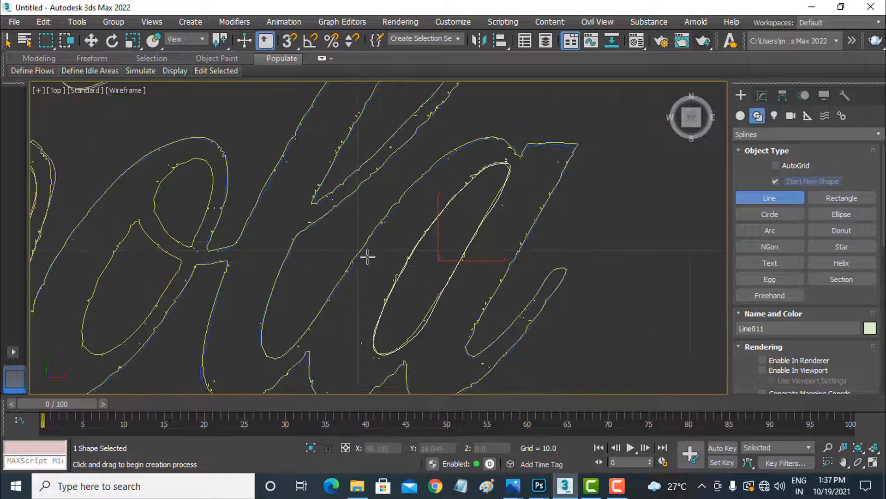
middle_drag(283, 265, 370, 309)
scroll(324, 259, up, 5)
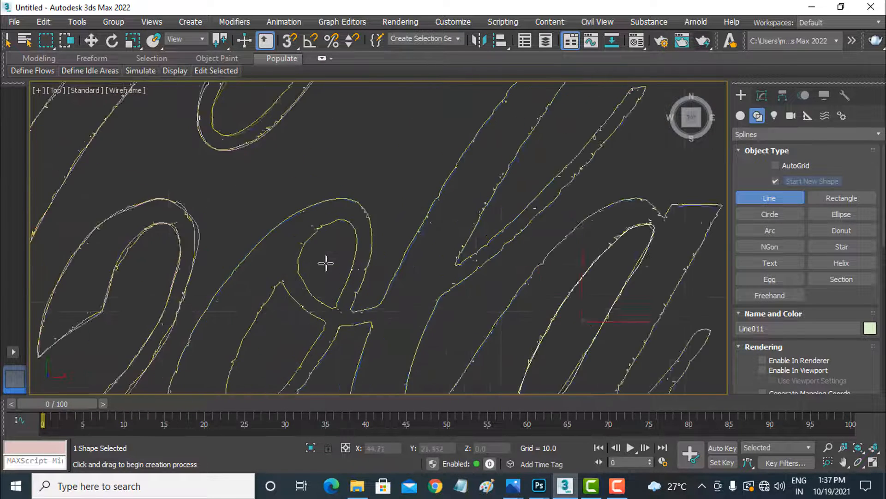
click(328, 183)
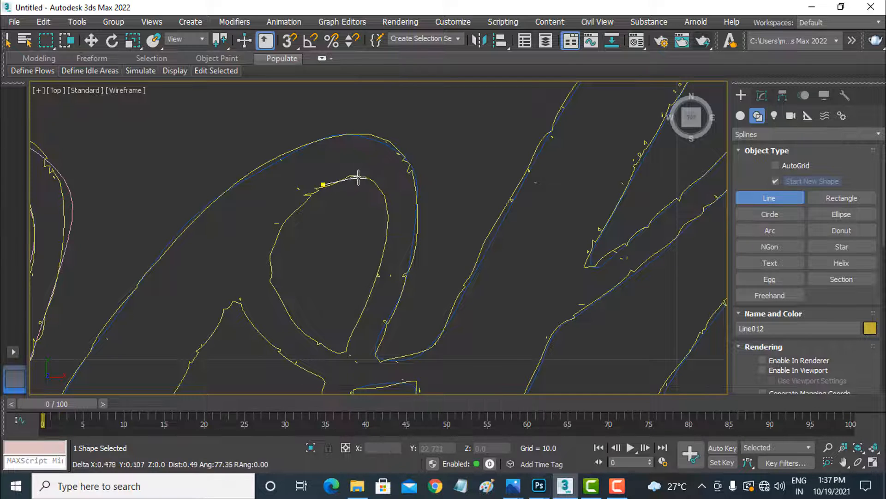
click(361, 177)
click(389, 216)
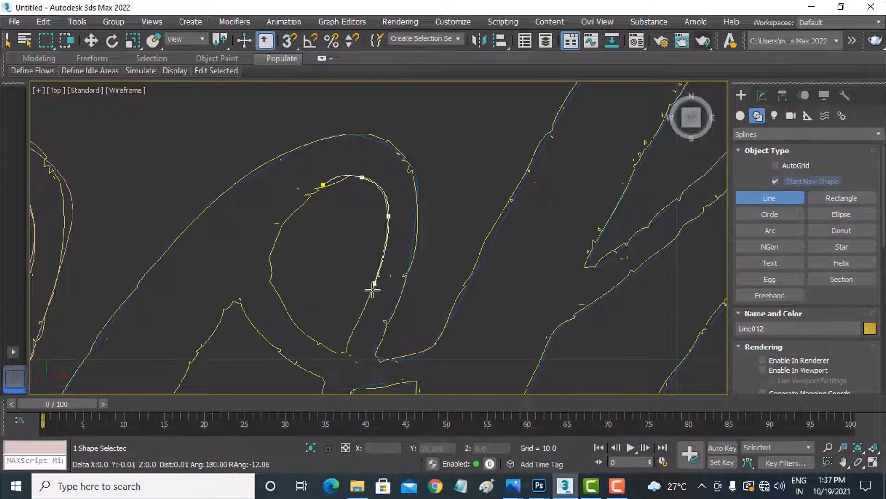
click(374, 282)
- Trace around the bottom and up the left side of the o's upper opening, then close the spline
click(348, 342)
click(329, 350)
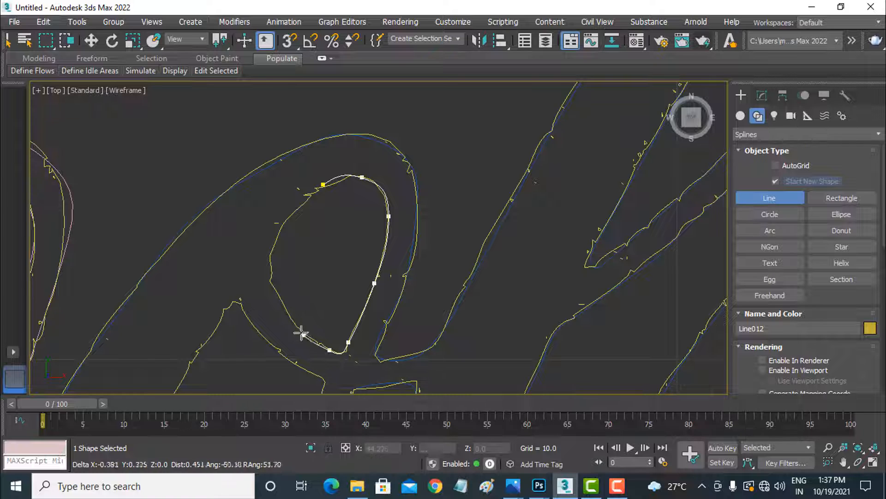
click(293, 321)
click(270, 268)
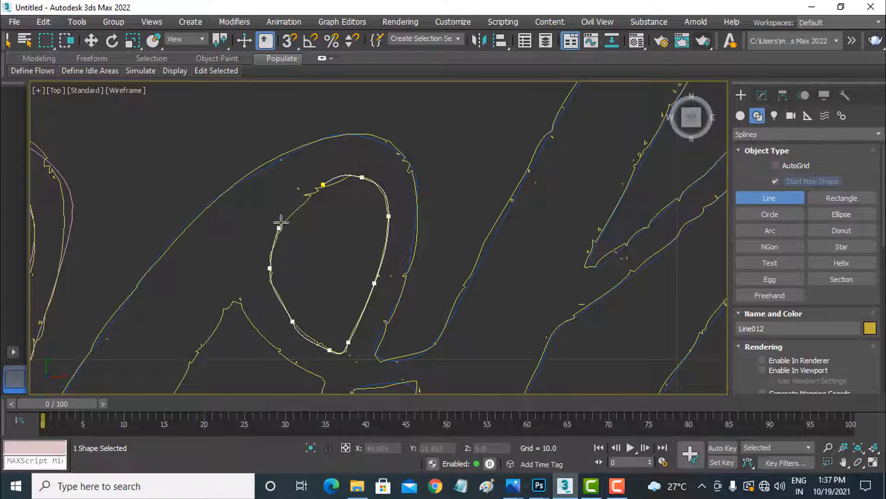
click(287, 216)
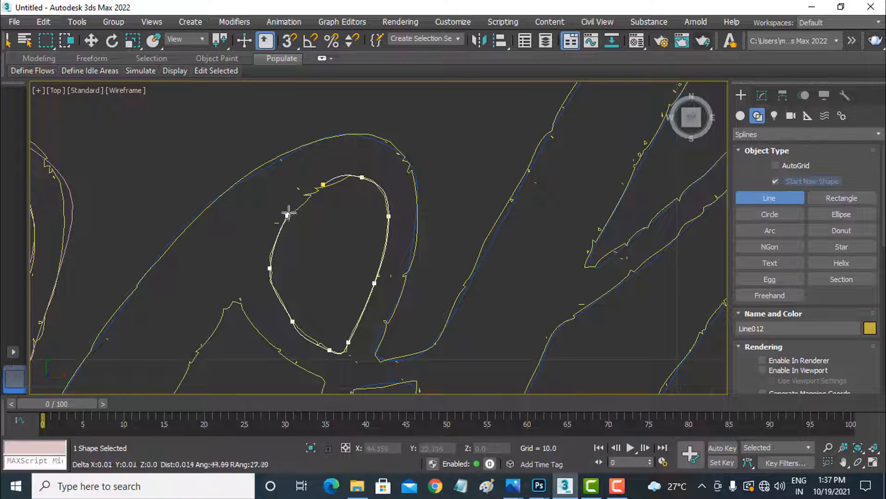
click(324, 188)
click(418, 252)
- Start a new Line spline at the peak of the o's lower opening and trace its concave top and right edge
middle_drag(262, 312, 283, 174)
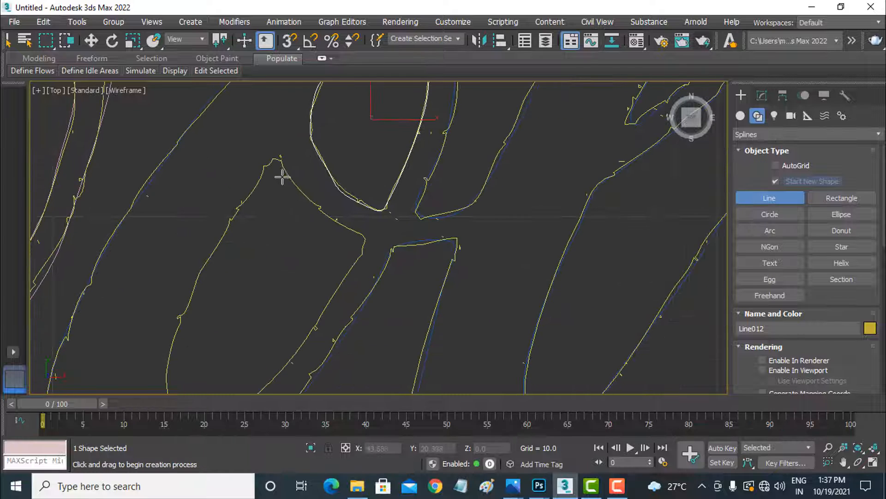
click(281, 161)
click(329, 218)
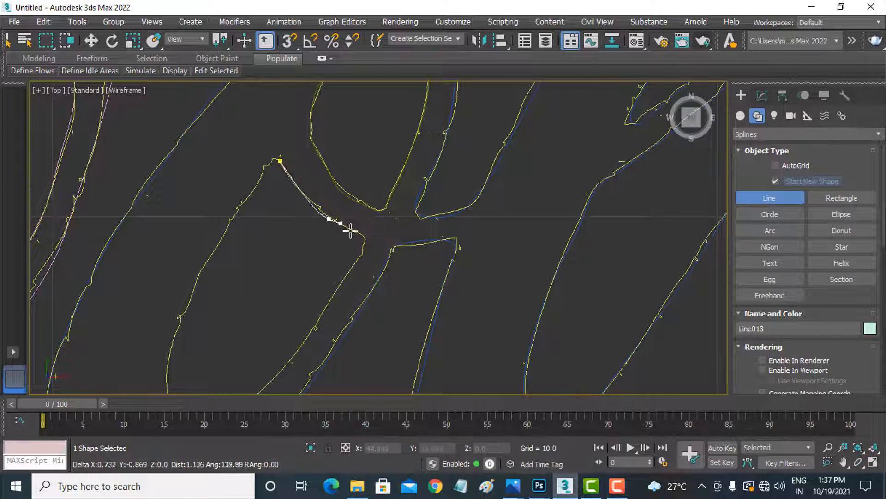
click(366, 253)
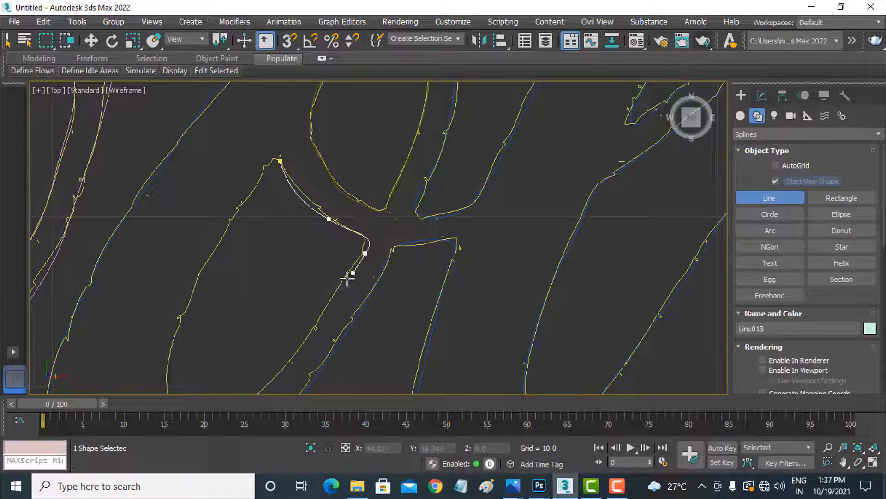
click(307, 340)
middle_drag(293, 349, 392, 199)
scroll(349, 255, down, 2)
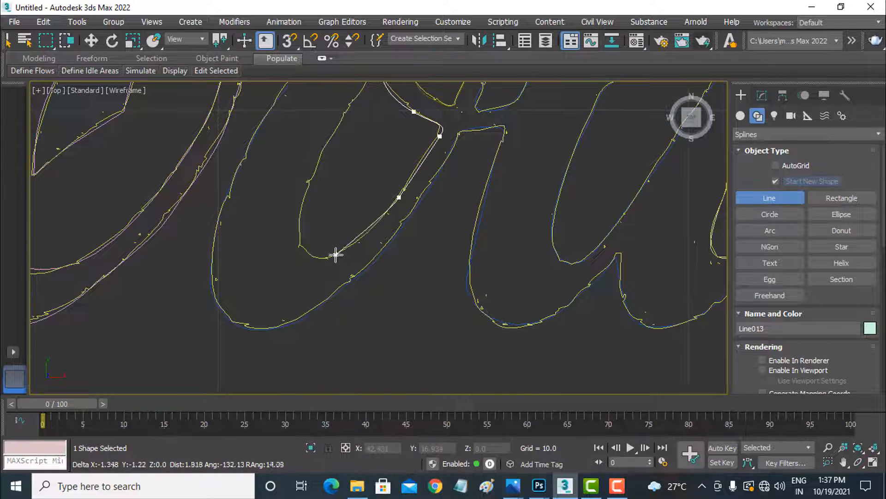
- Trace the rounded bottom and left edge of the o's lower opening up to the starting vertex and close the spline
click(334, 255)
click(299, 230)
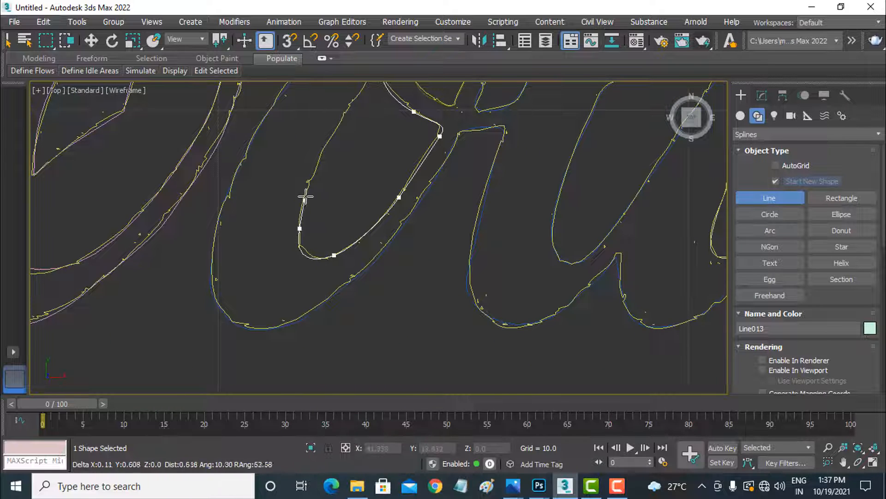
click(312, 171)
click(339, 127)
middle_drag(340, 126, 300, 209)
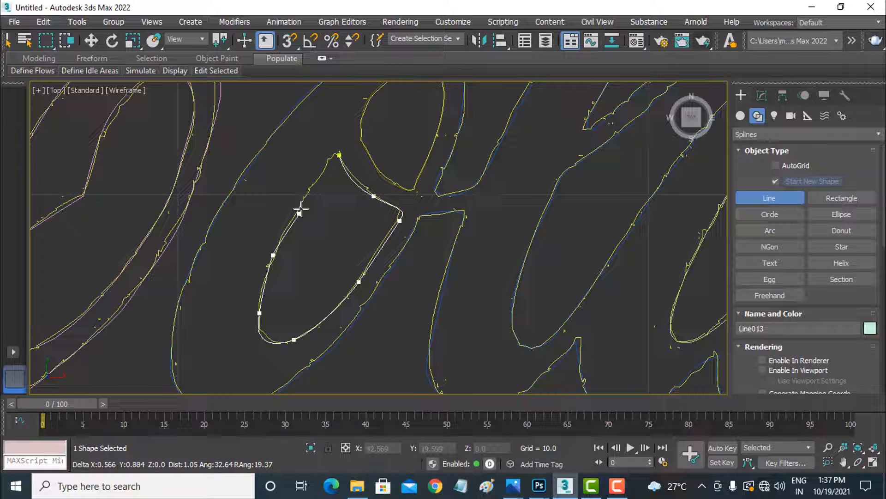
click(313, 183)
click(340, 155)
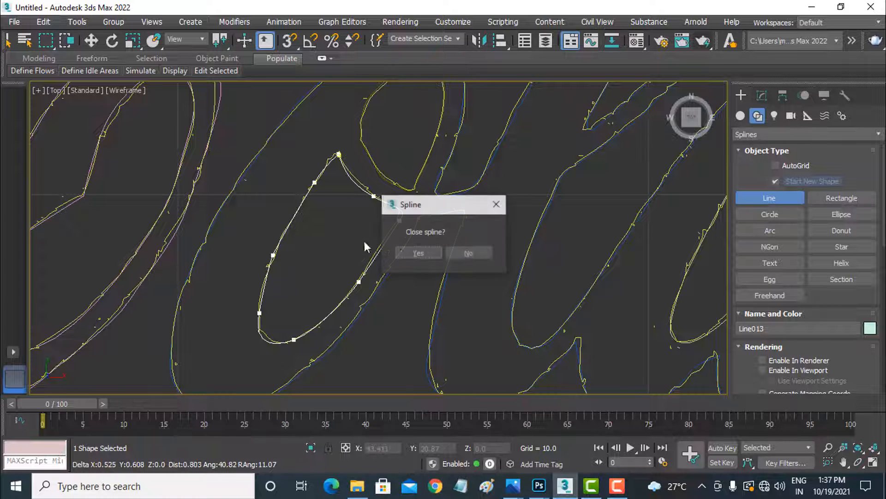
click(421, 253)
- Move the imported logo shape, Shape1, above the traced splines to about X 36.9, Y 43.6
scroll(389, 328, down, 4)
scroll(389, 328, up, 2)
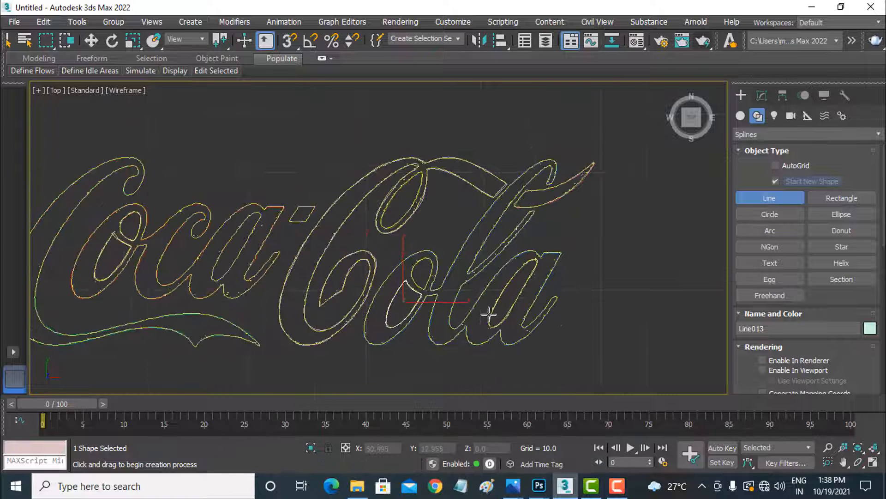
scroll(489, 314, down, 1)
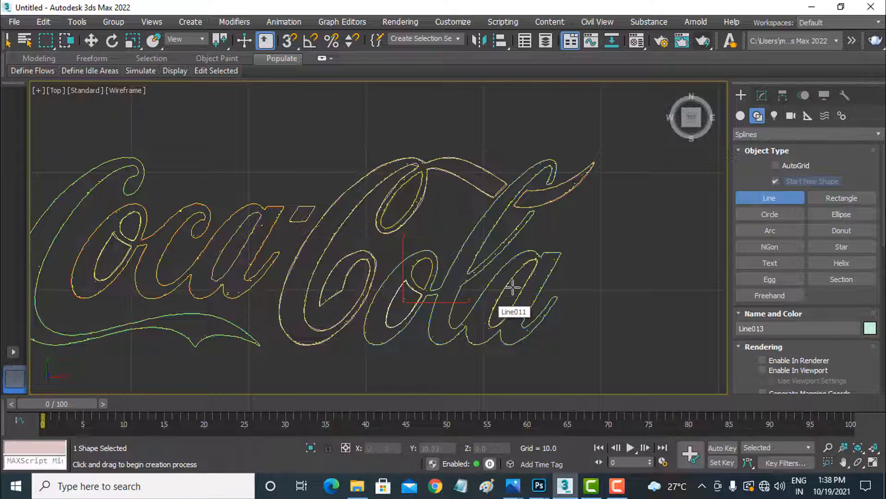
scroll(515, 287, down, 1)
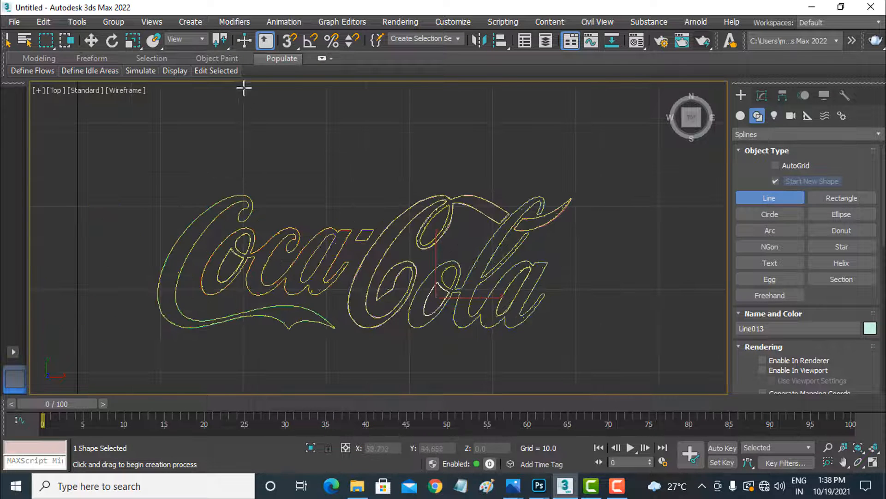
click(91, 41)
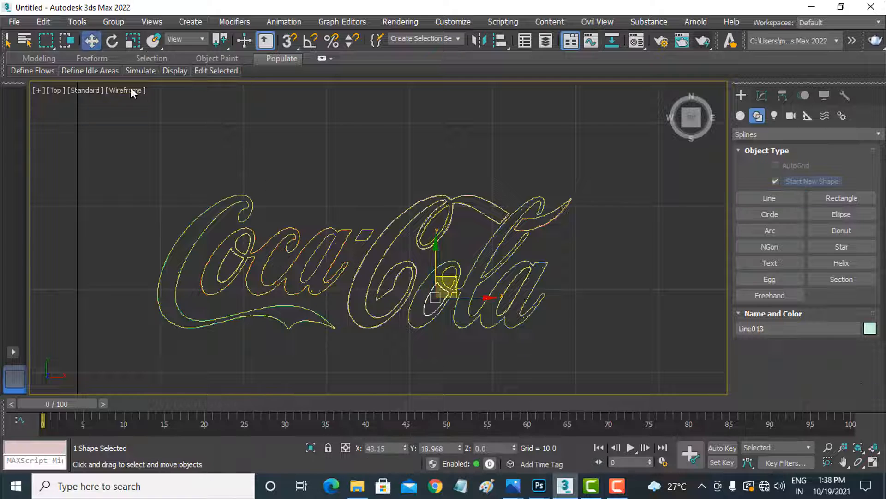
click(338, 229)
click(339, 231)
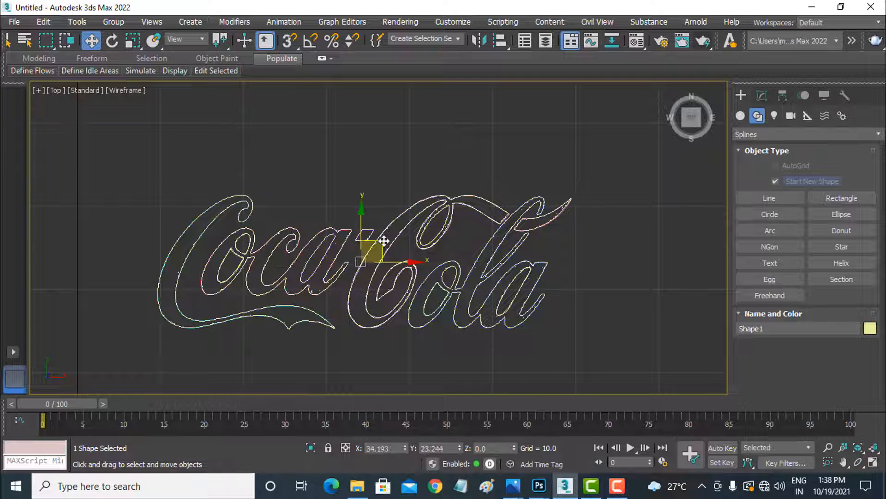
drag(385, 241, 407, 71)
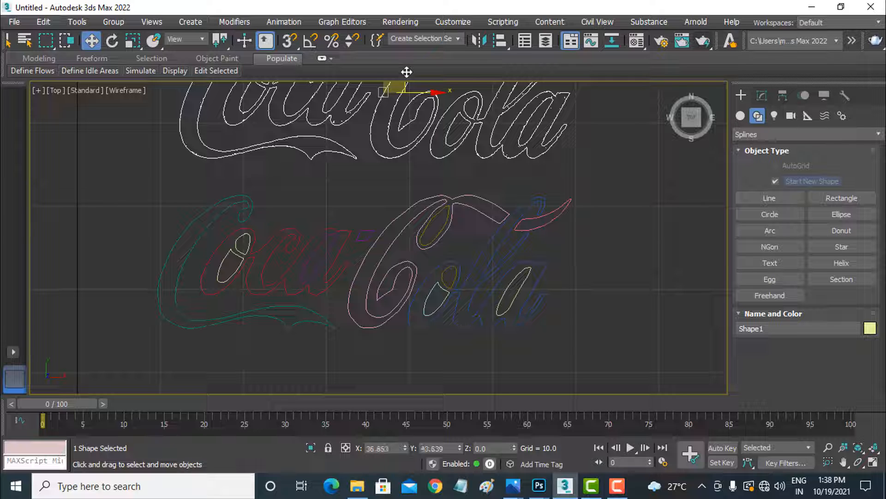
- Attach all the other traced letter, opening, hyphen and tail splines to the first large C outline, forming a single shape
click(234, 210)
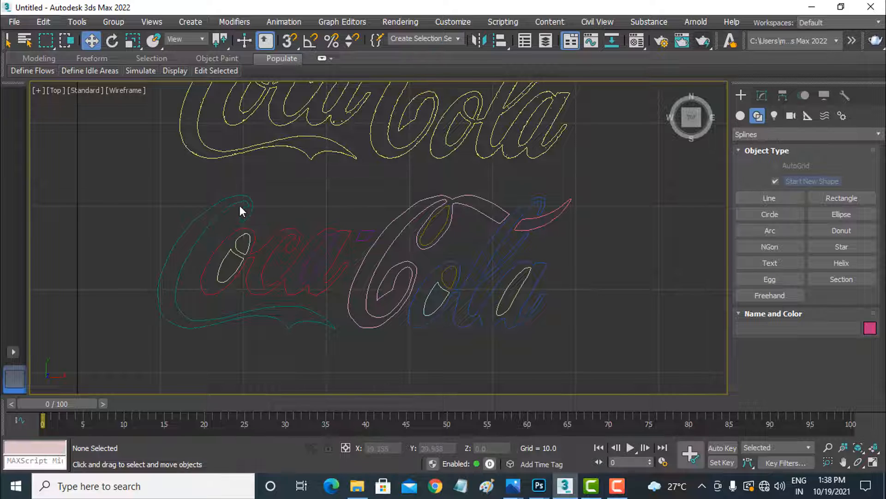
click(244, 202)
click(762, 96)
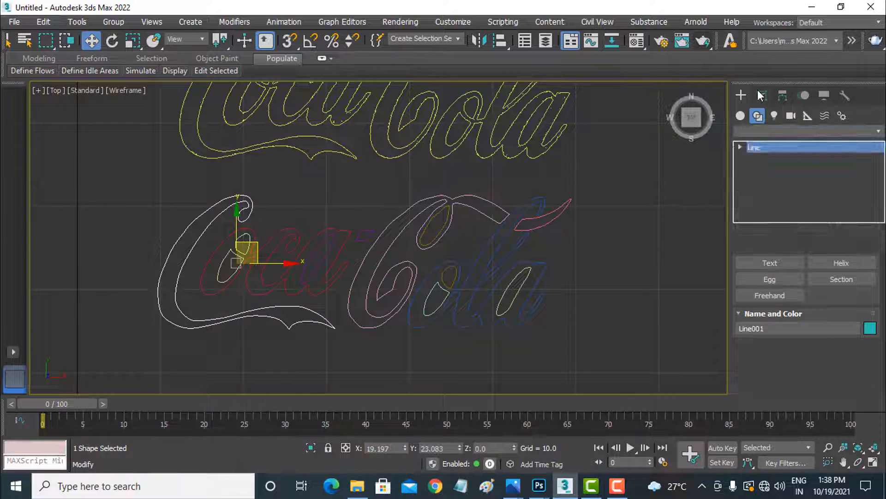
drag(862, 371, 855, 327)
scroll(855, 327, down, 5)
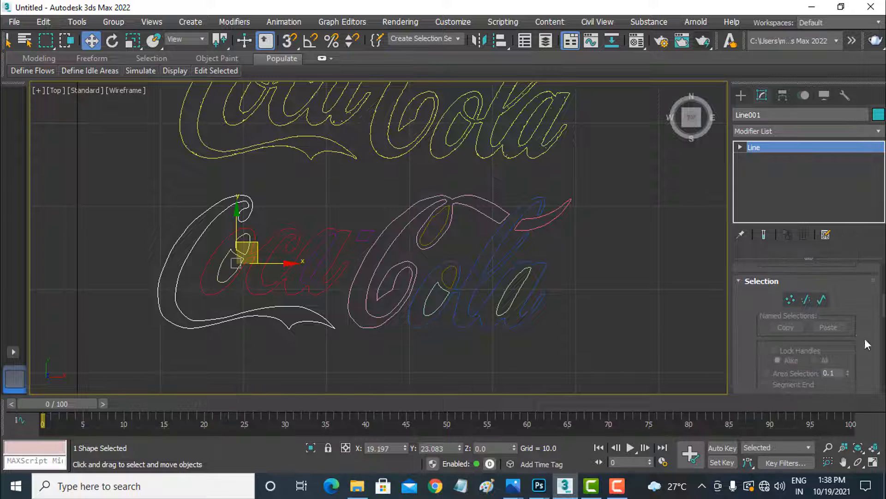
scroll(862, 302, down, 5)
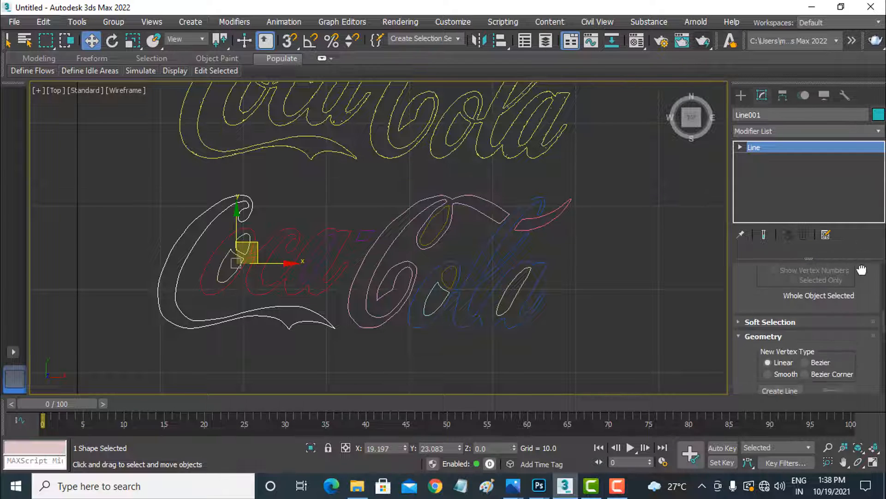
scroll(860, 328, down, 2)
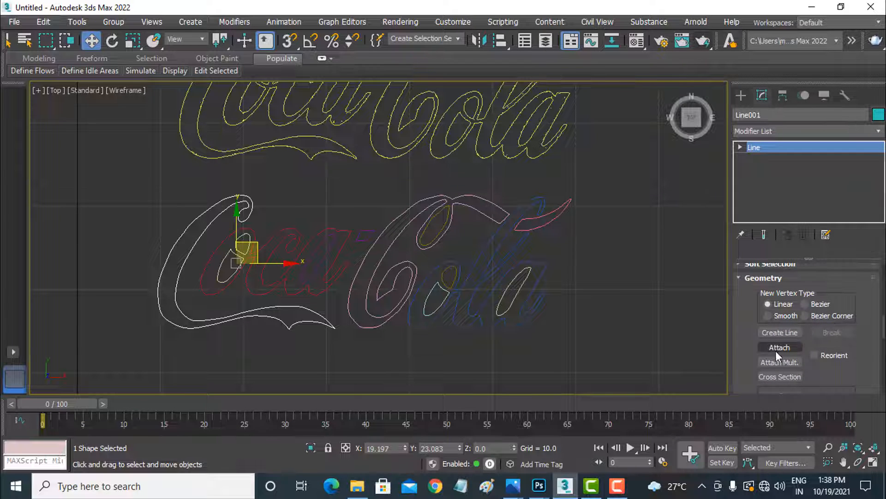
click(775, 351)
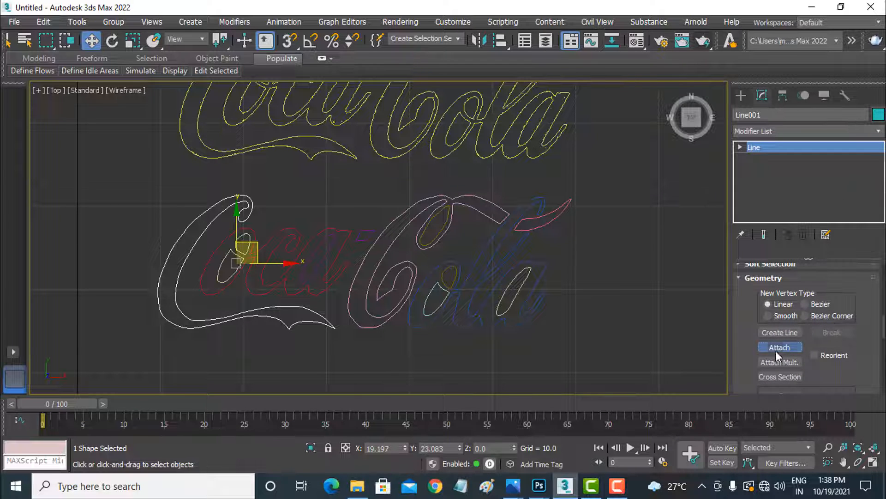
click(211, 254)
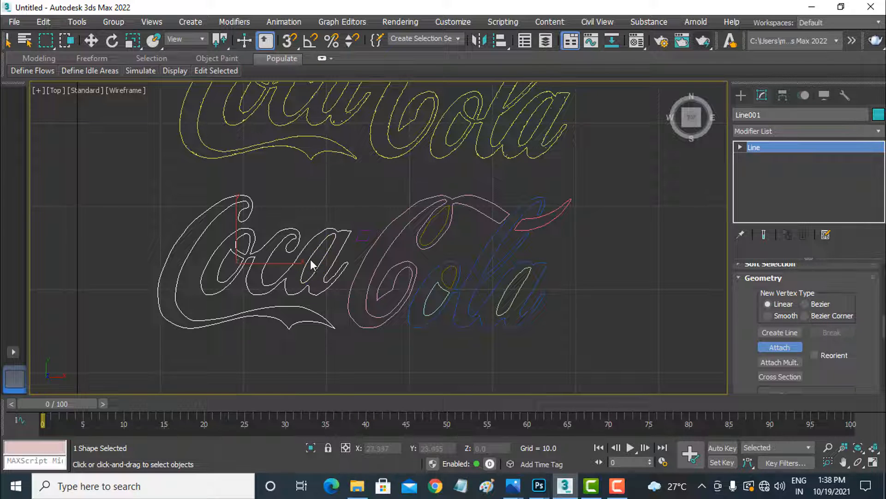
click(367, 237)
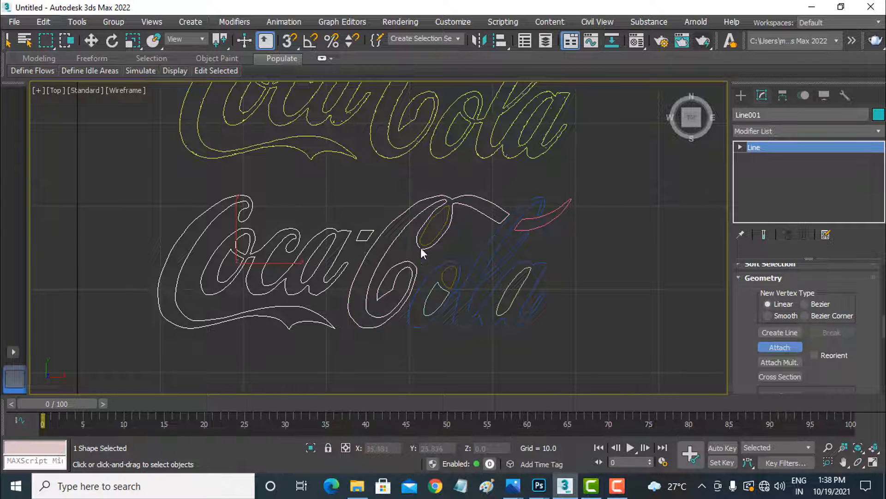
click(448, 275)
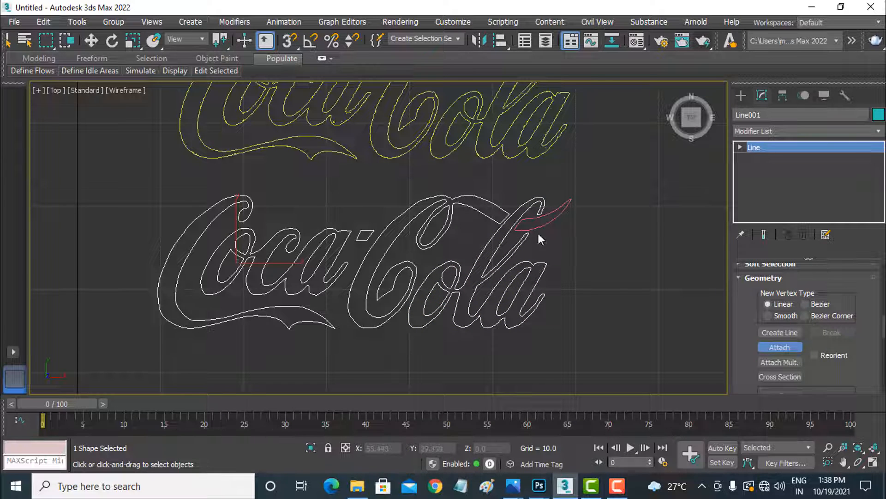
click(565, 204)
click(93, 45)
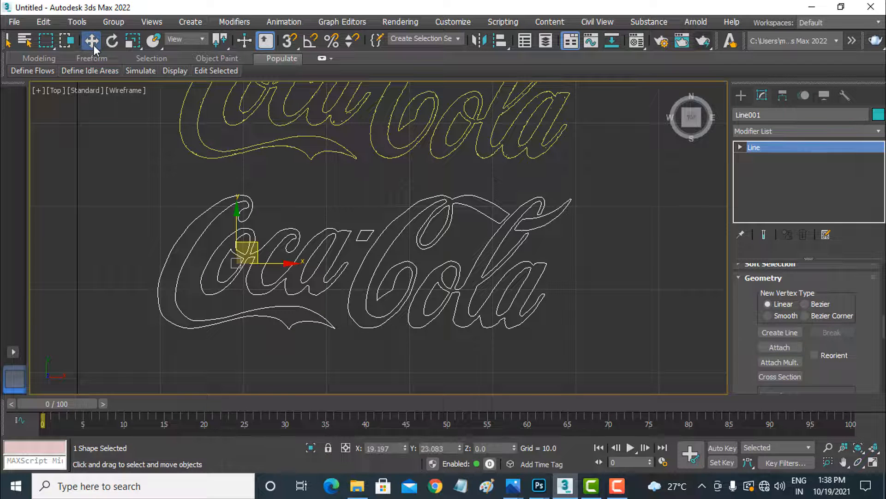
- Apply an Extrude modifier to the combined Coca-Cola spline and inspect the lettering in the Perspective view
click(568, 275)
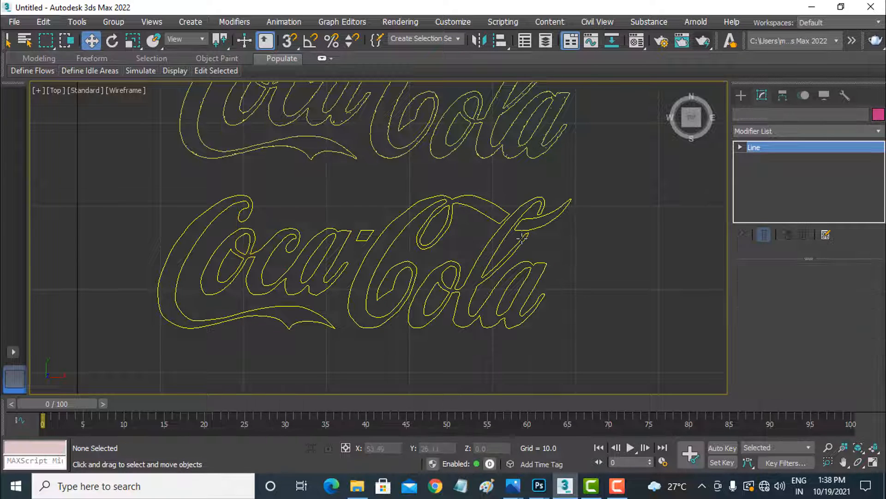
click(522, 239)
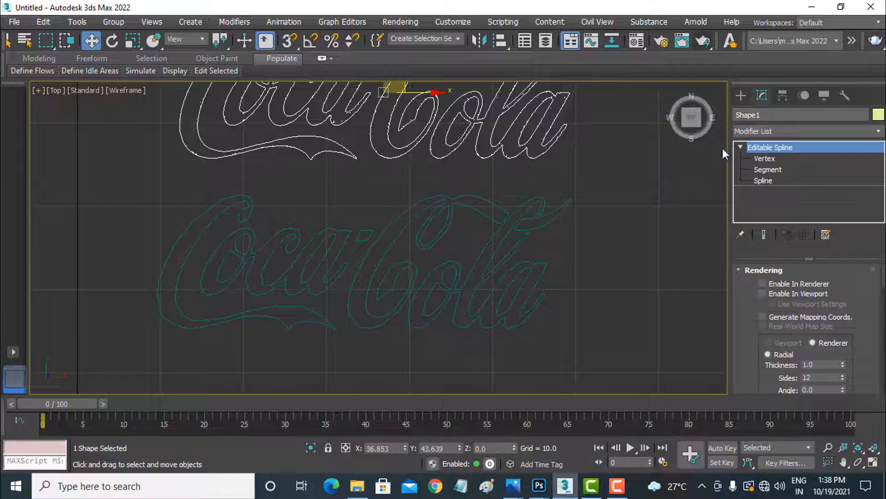
click(526, 228)
right_click(763, 145)
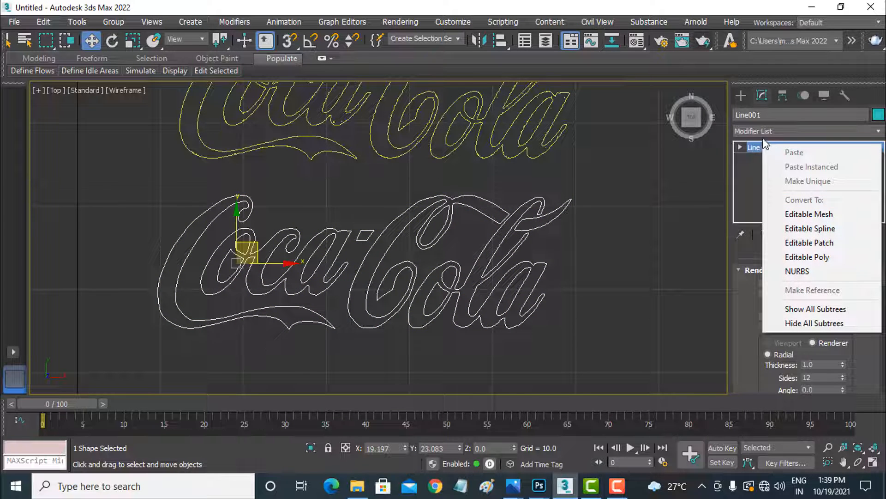
click(757, 129)
click(757, 129)
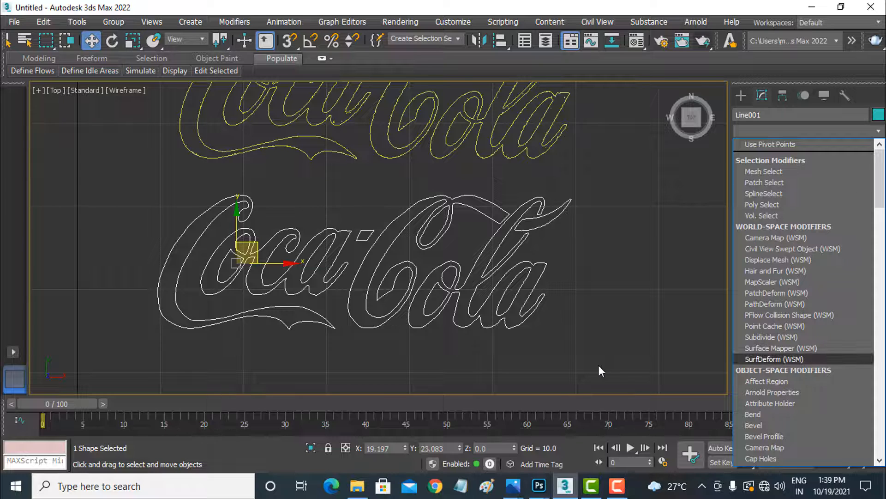
key(e)
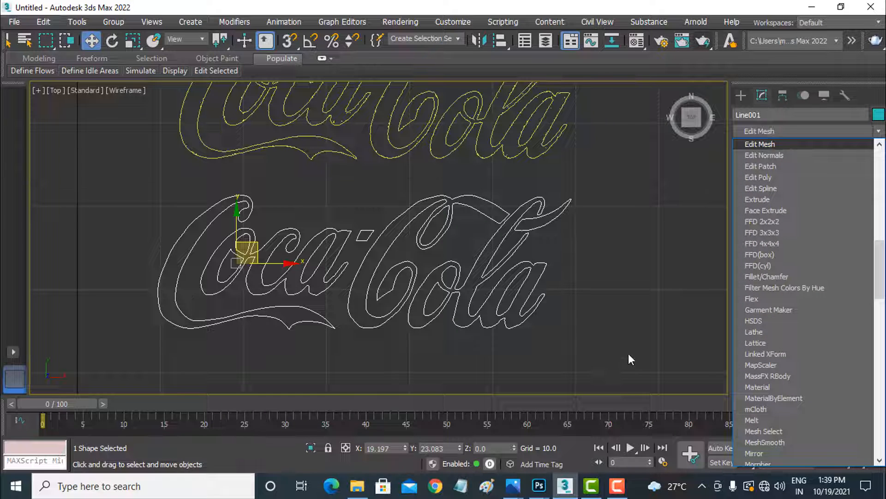
click(758, 201)
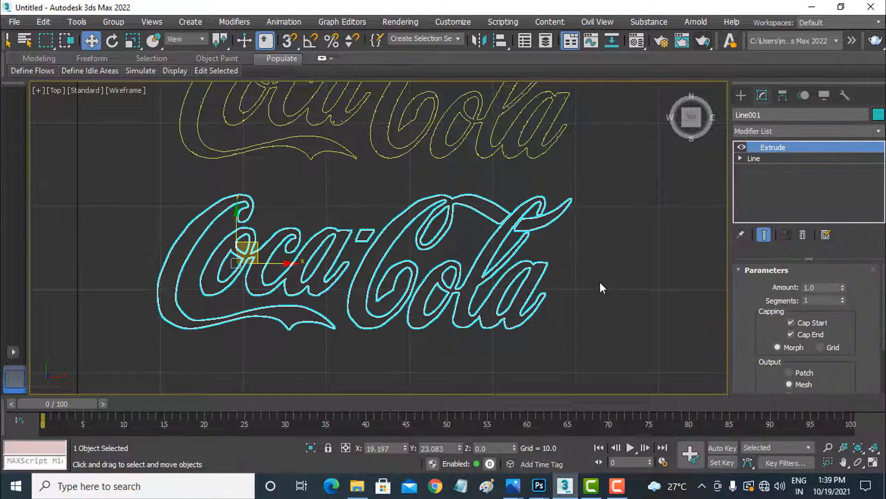
key(p)
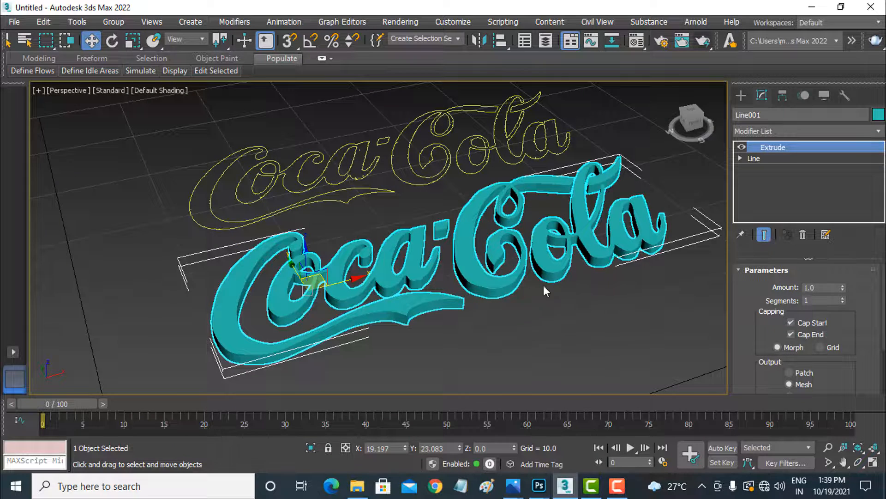
alt+middle_drag(519, 304, 587, 320)
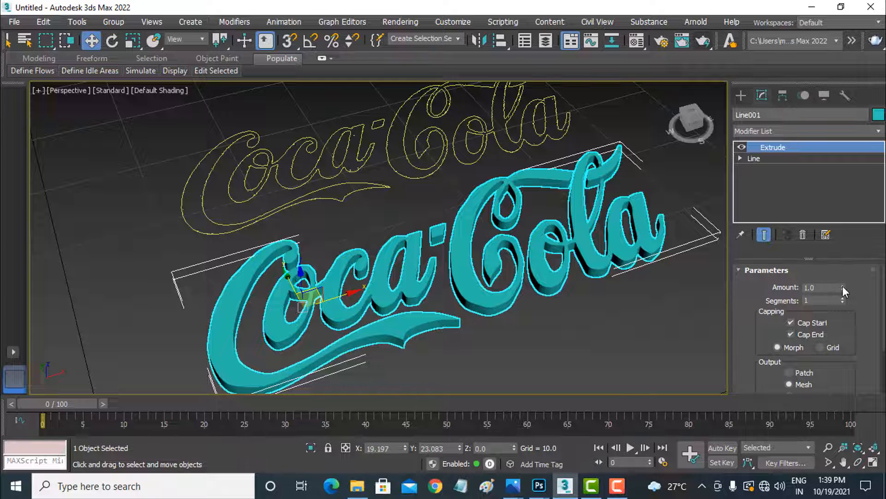
- Try a negative extrusion depth on the lettering, then set the Extrude amount back to 1.0
drag(843, 286, 843, 291)
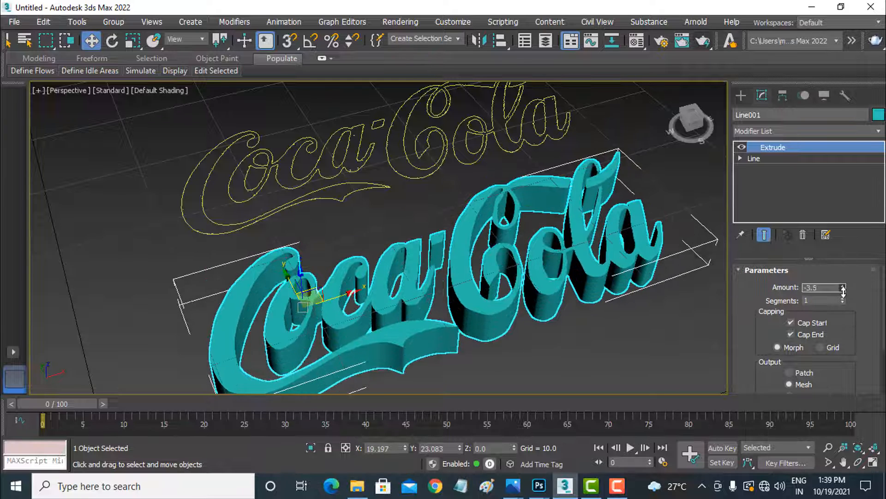
click(824, 290)
text(1)
key(Return)
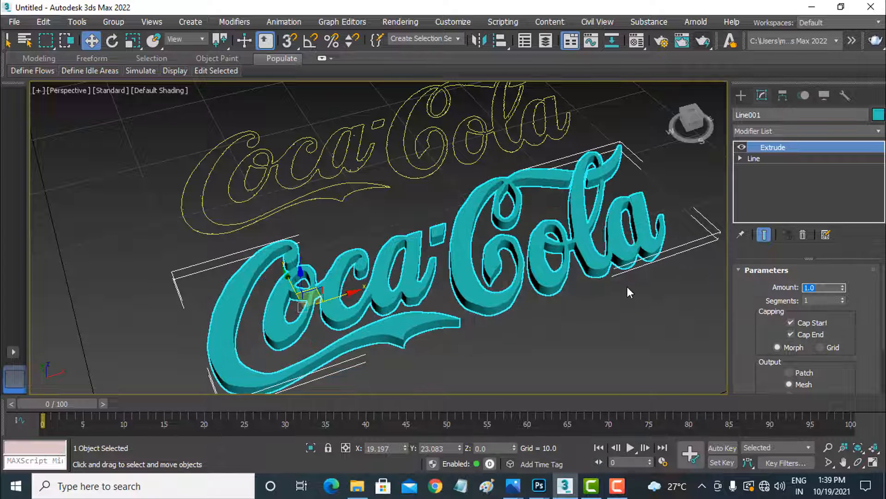
- Delete the original imported logo shape, Shape1, and select the extruded lettering
click(414, 167)
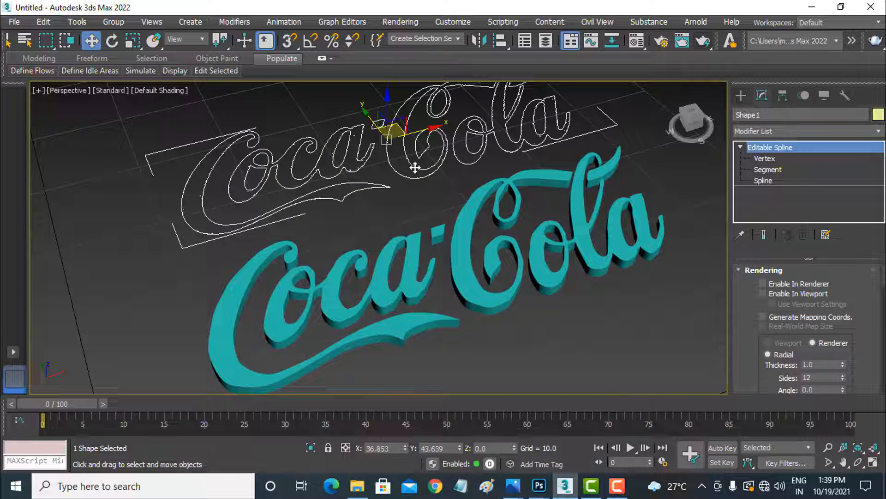
key(Delete)
click(462, 236)
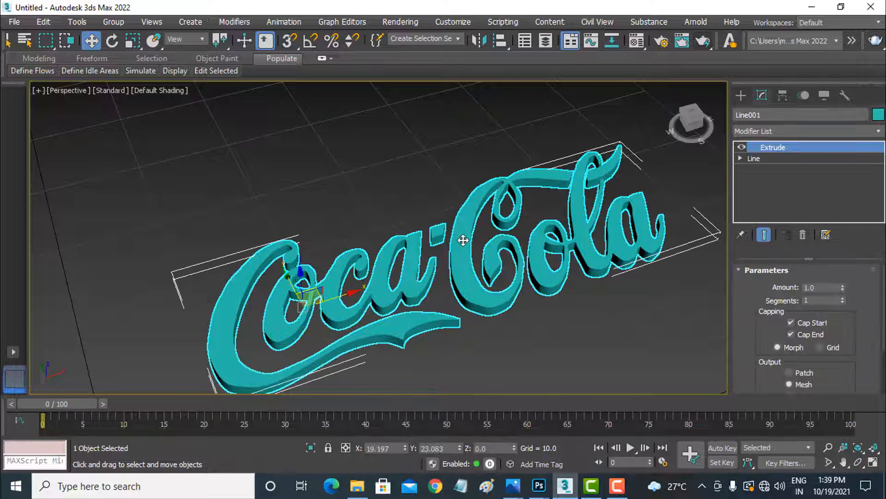
scroll(463, 240, down, 2)
scroll(463, 240, down, 2)
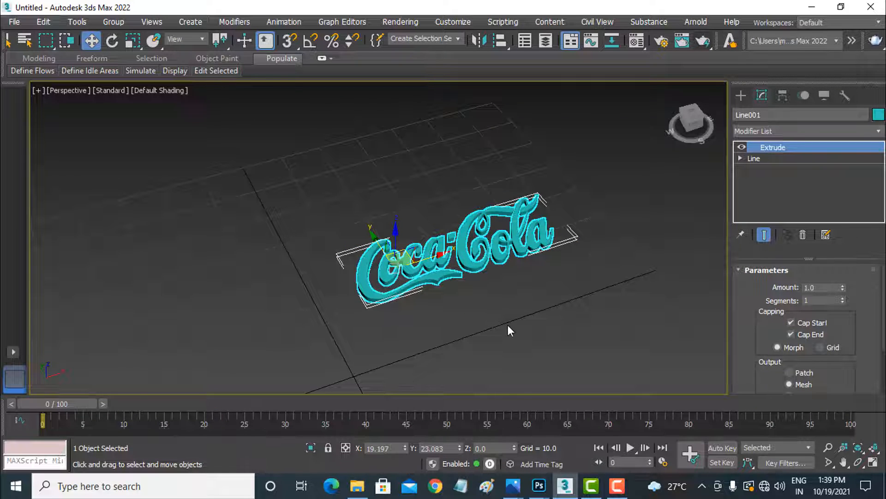
click(512, 485)
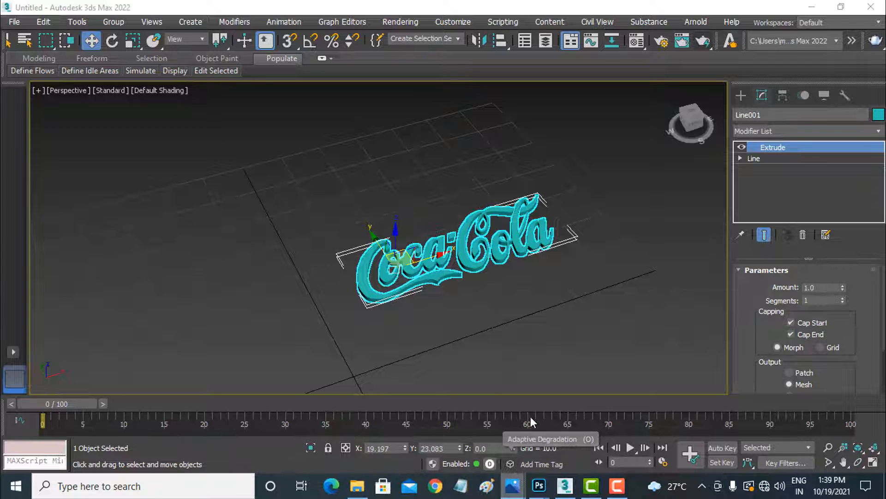
click(477, 239)
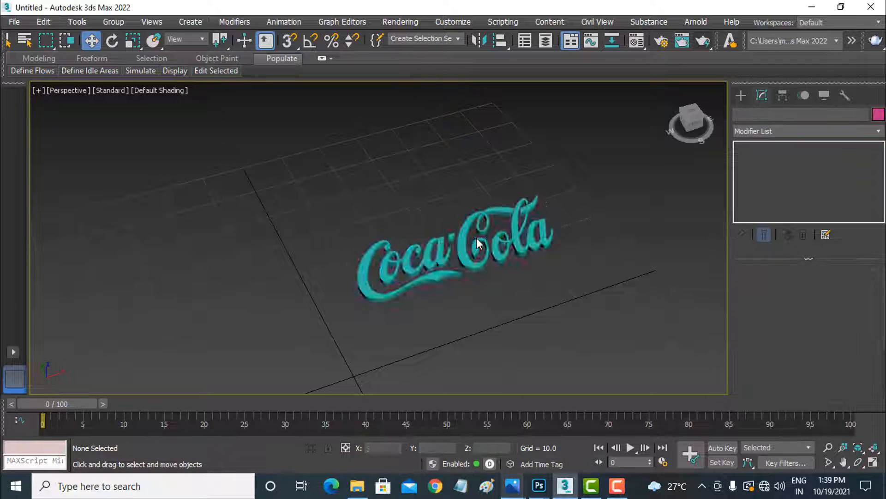
click(464, 245)
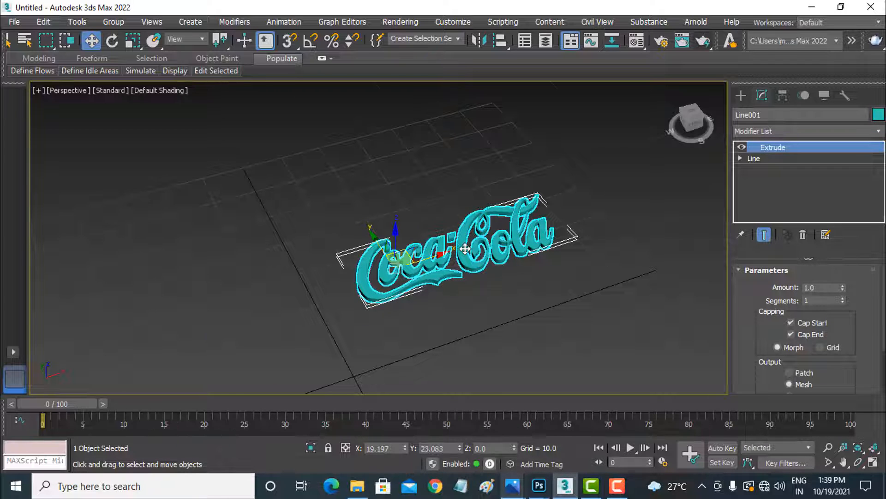
scroll(465, 248, up, 4)
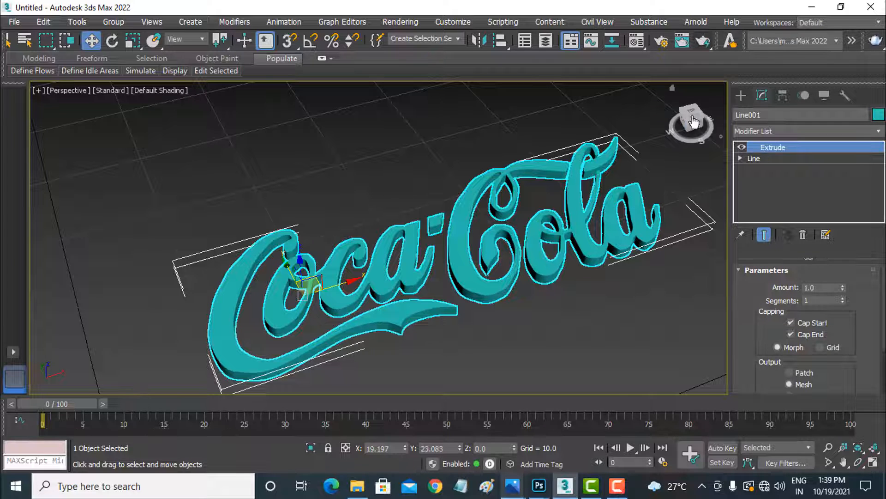